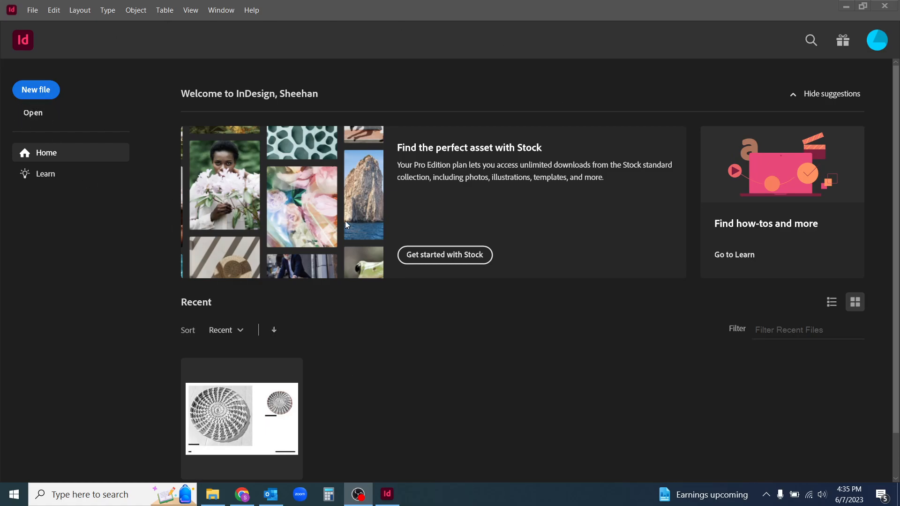
Step: Open the New Document dialog and settle on the Print presets after comparing the Web ones
click(33, 11)
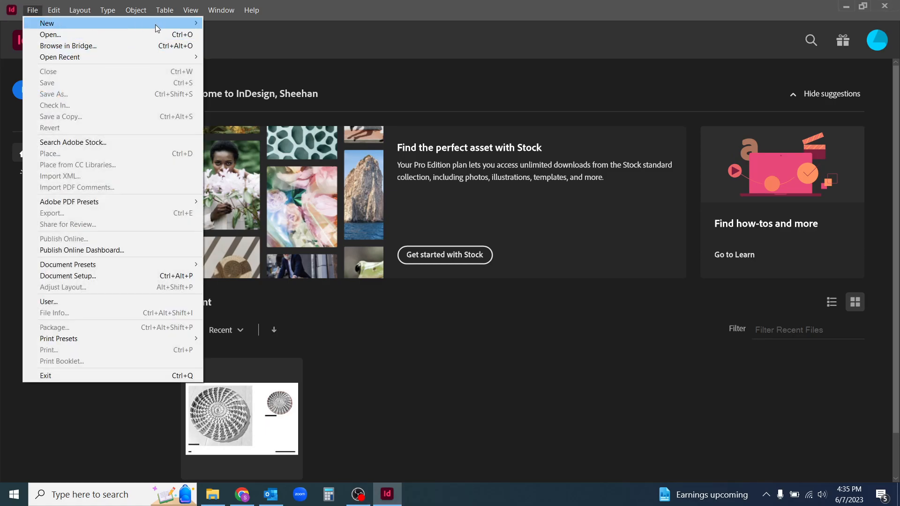
mouse_move(196, 24)
click(240, 24)
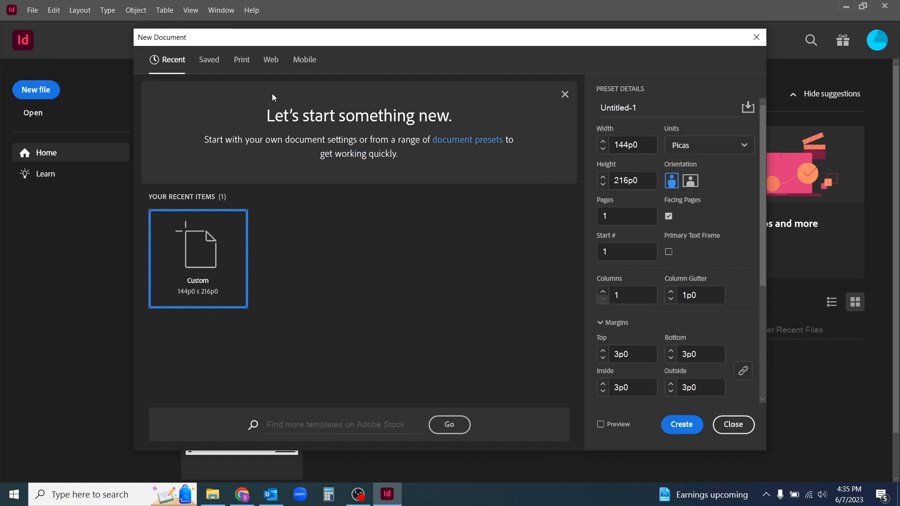
click(244, 64)
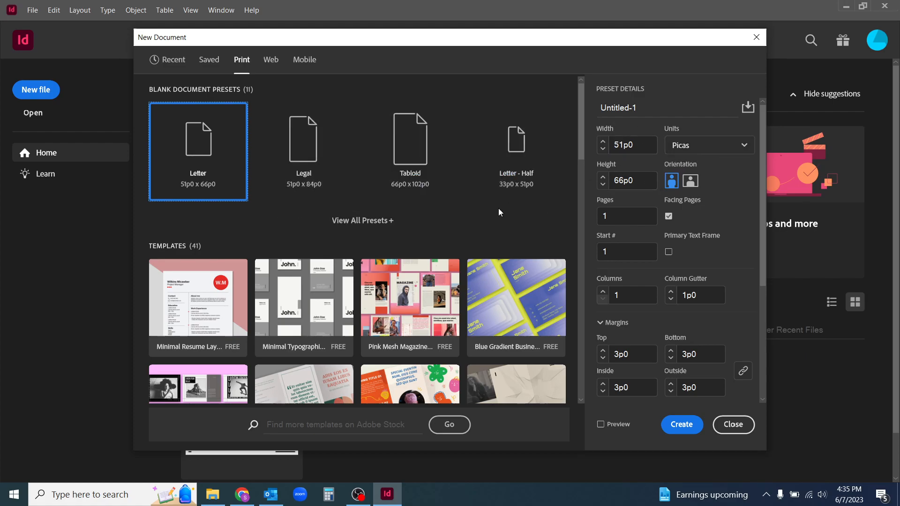
click(271, 61)
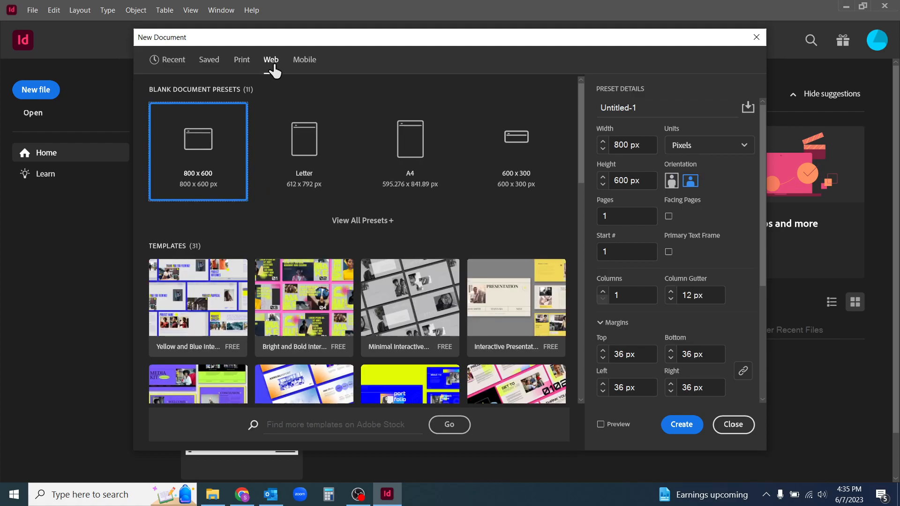
click(242, 62)
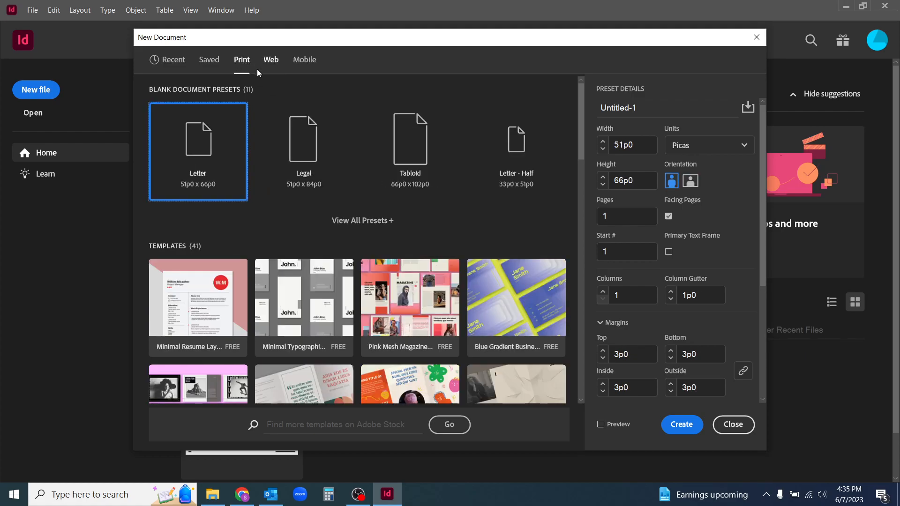
click(275, 68)
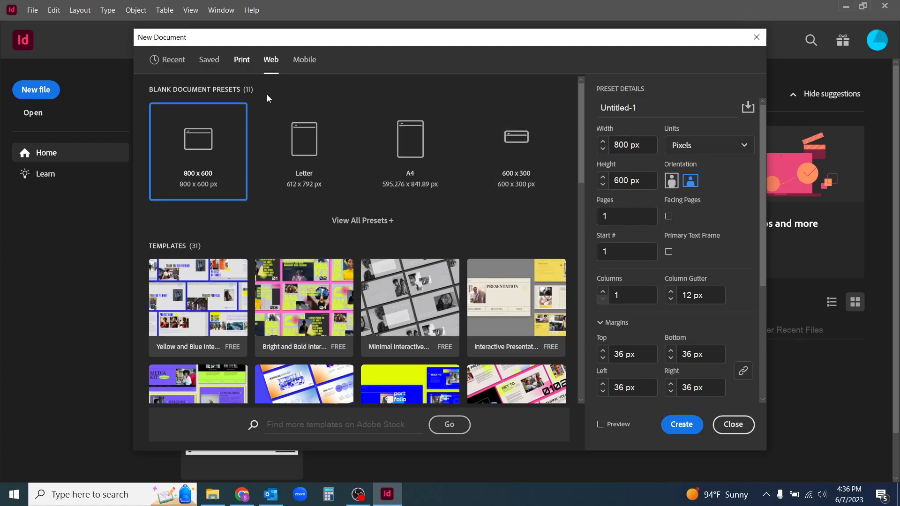
click(242, 60)
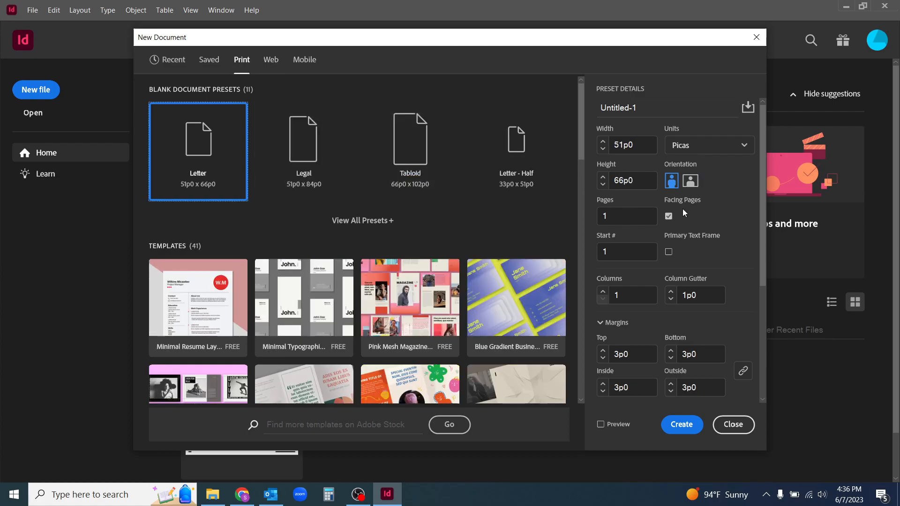
Step: Switch the document units to Inches
click(724, 149)
click(715, 205)
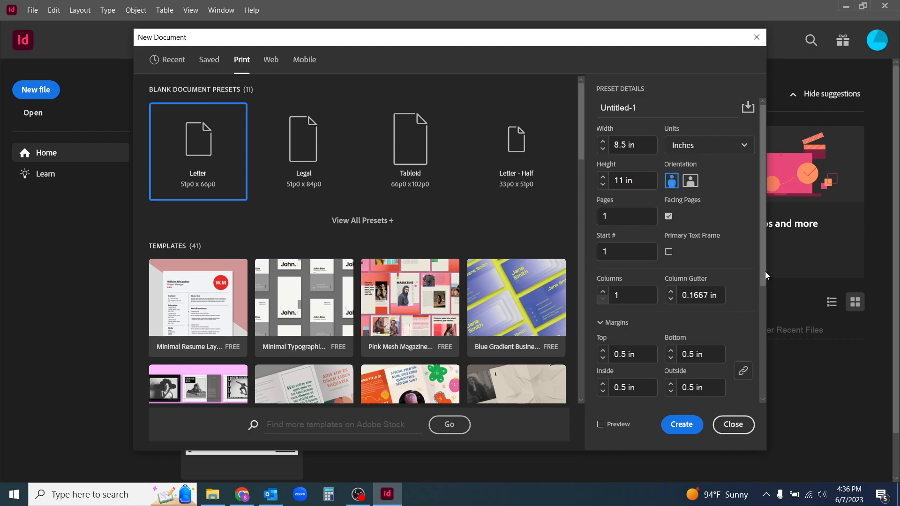
drag(764, 272, 763, 420)
scroll(745, 303, up, 5)
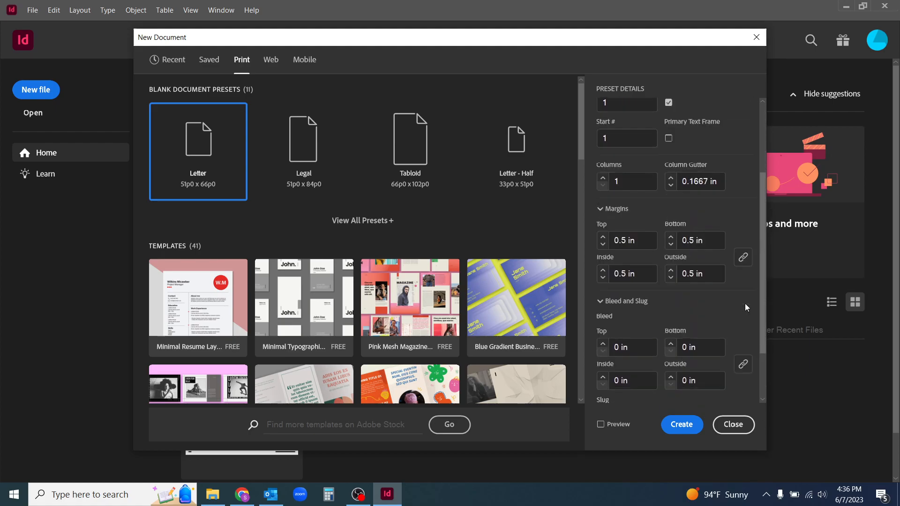
Step: Choose the Tabloid preset in inches and turn it landscape at 17 × 11 in
click(420, 174)
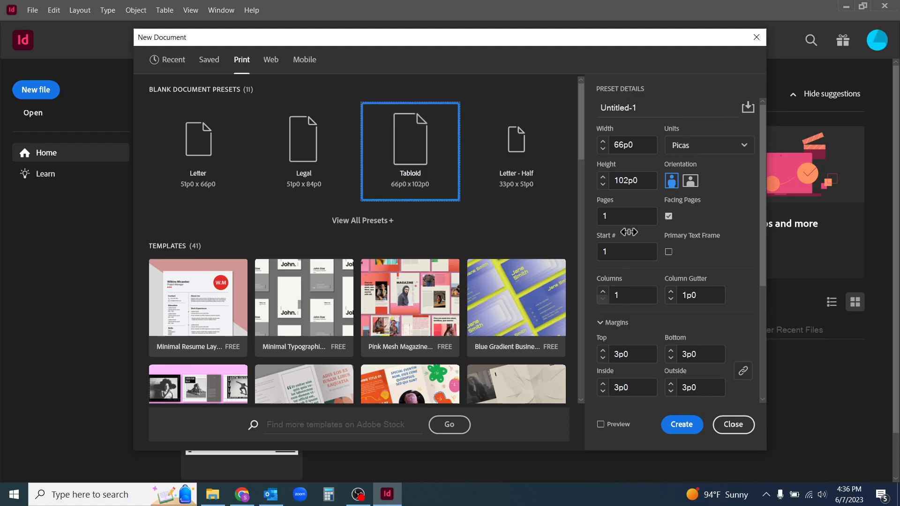
click(707, 157)
click(717, 205)
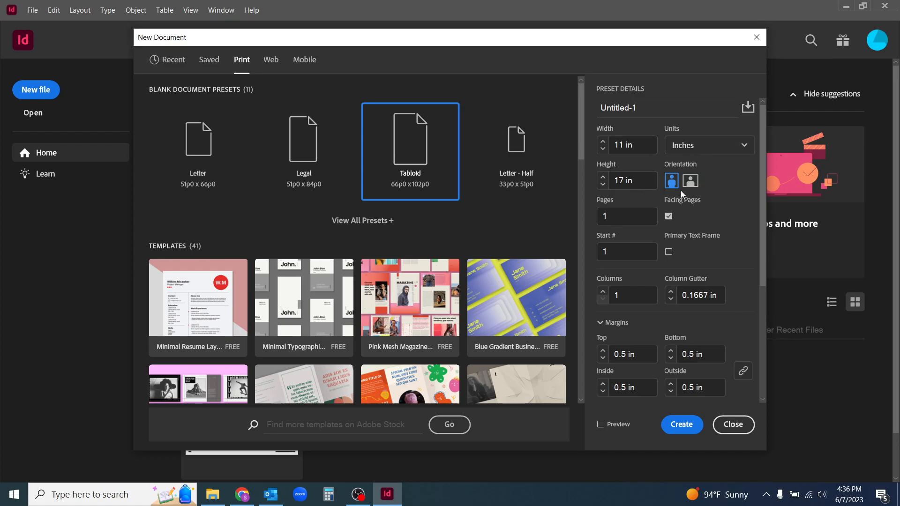
click(691, 181)
click(636, 217)
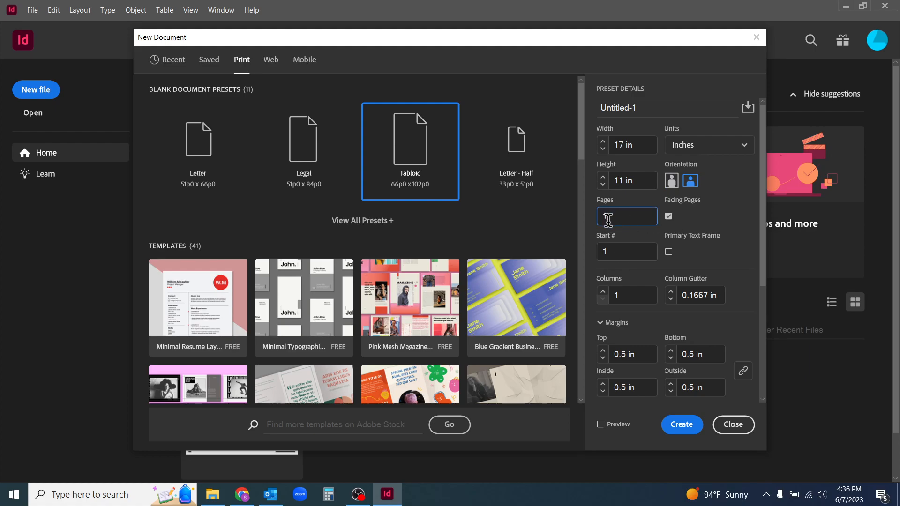
scroll(656, 317, down, 3)
scroll(680, 246, up, 3)
Step: Create the Tabloid document, then zoom out and center the whole page in view
click(691, 426)
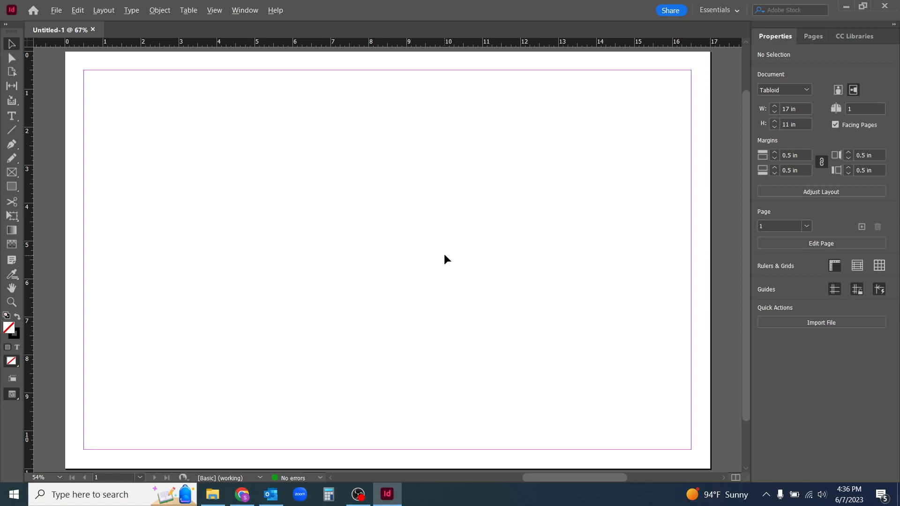
key(ctrl+minus)
key(ctrl+equal)
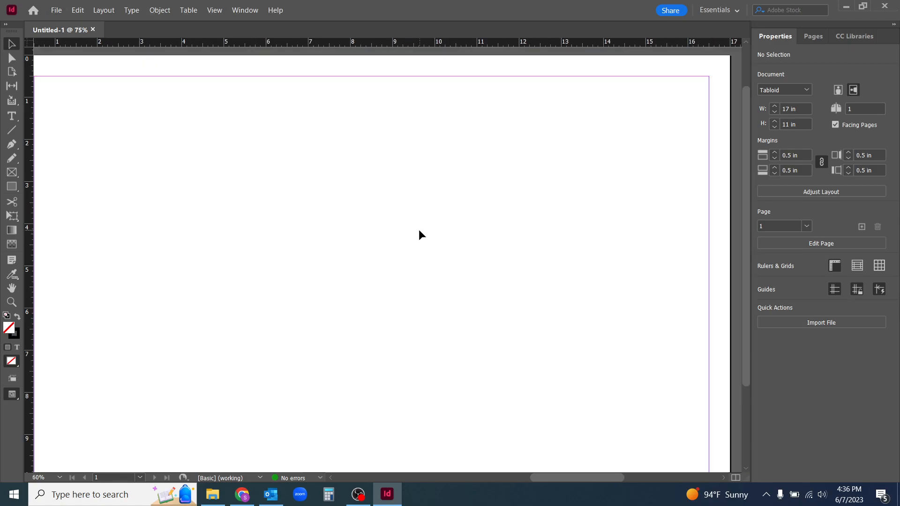
key(ctrl+minus)
key(ctrl+equal)
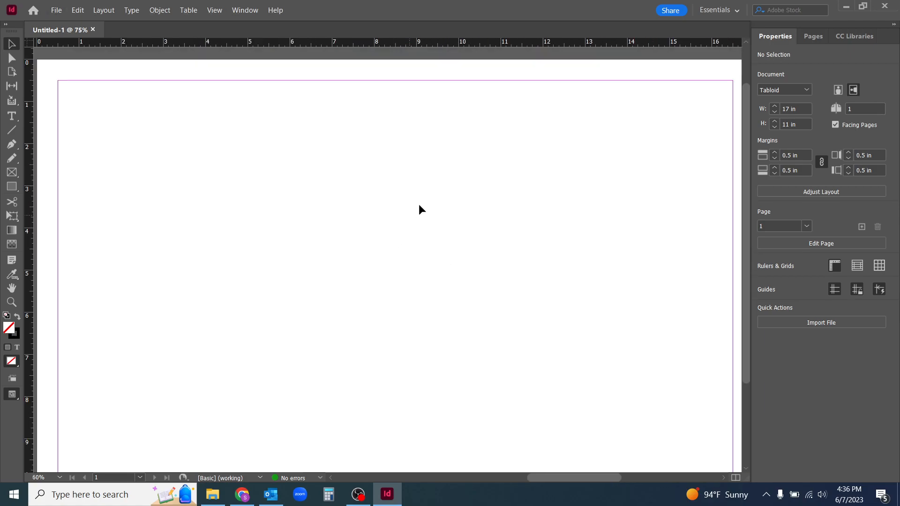
key(ctrl+minus)
key(ctrl+equal)
key(ctrl+minus)
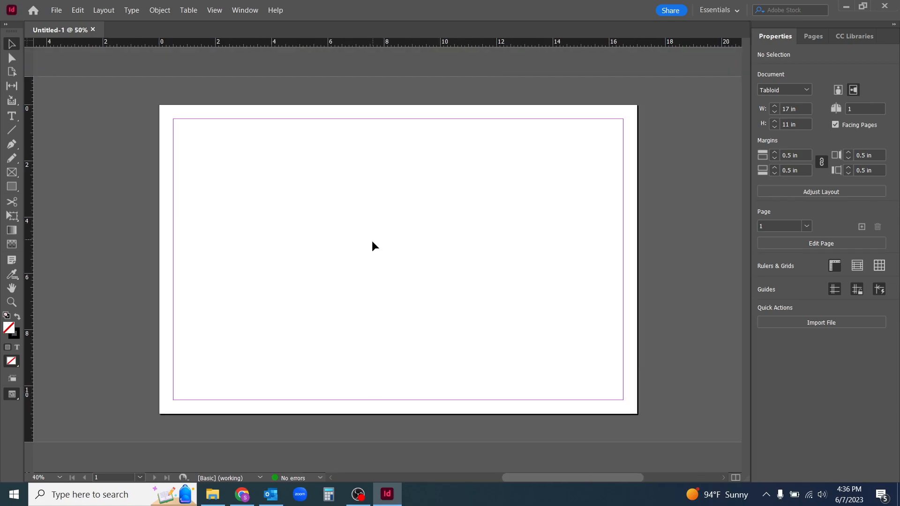
drag(336, 252, 474, 284)
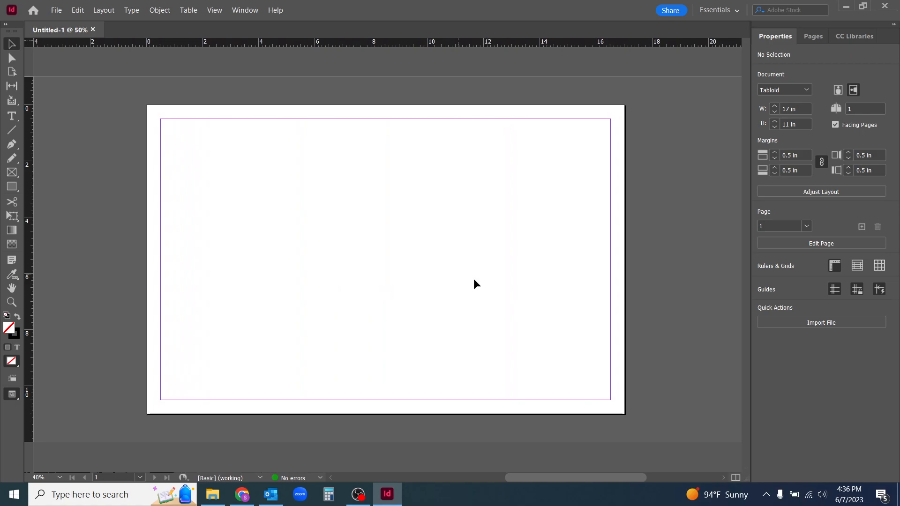
Step: Bring up the workspace switcher list to pick a workspace
click(716, 10)
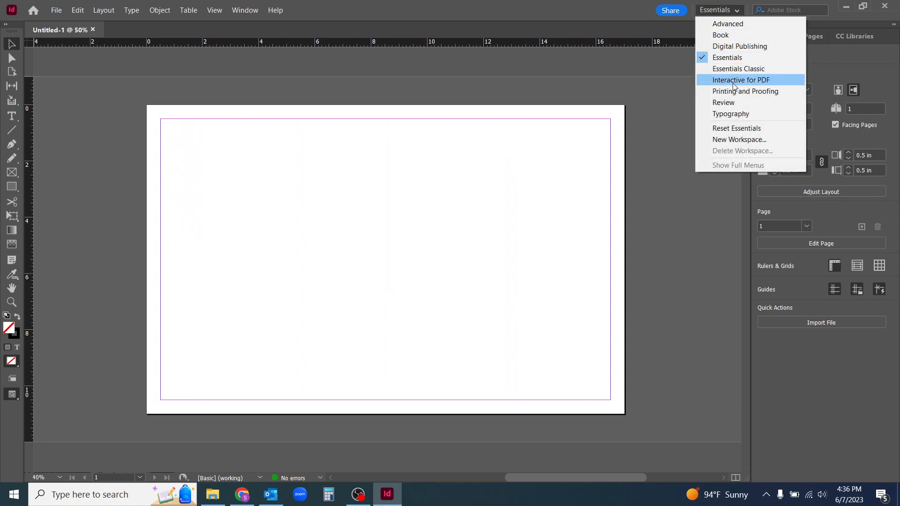
click(719, 14)
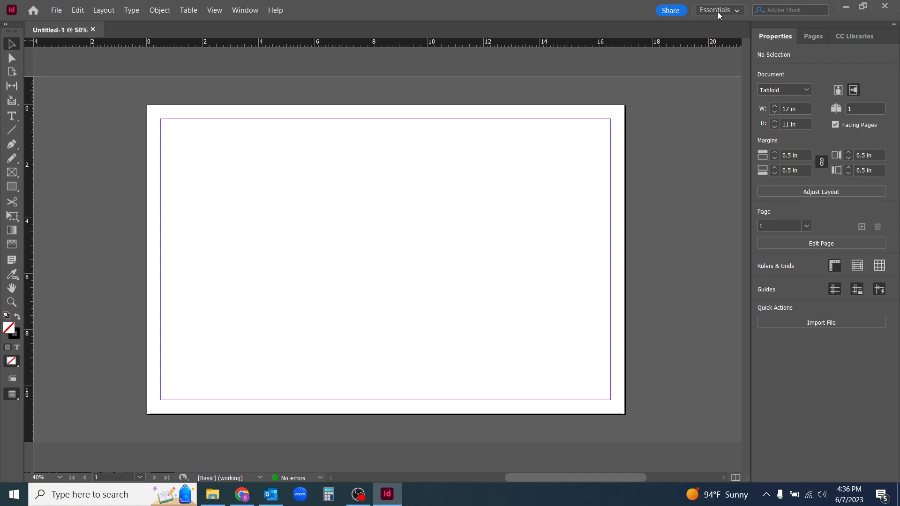
click(719, 14)
Step: Switch to Essentials Classic, enlarge the Pages panel's parent section, and browse the Window menu
click(738, 69)
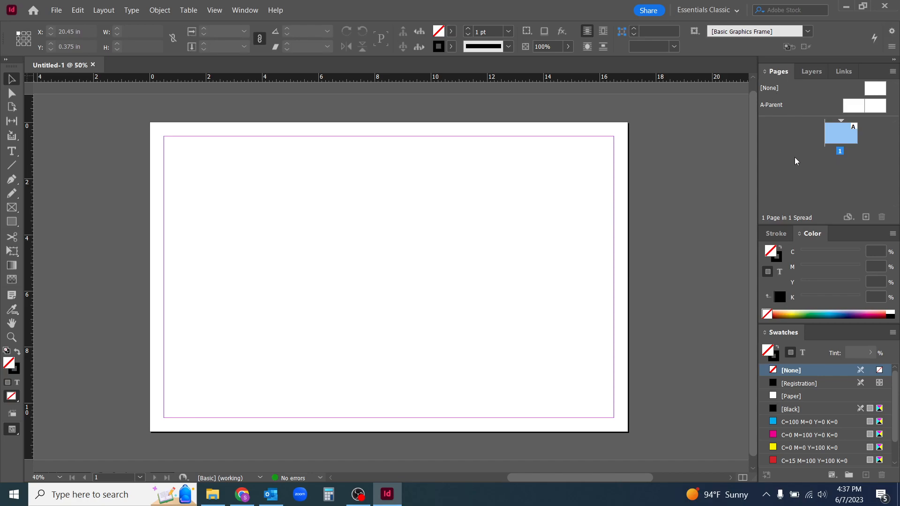
drag(807, 118, 809, 137)
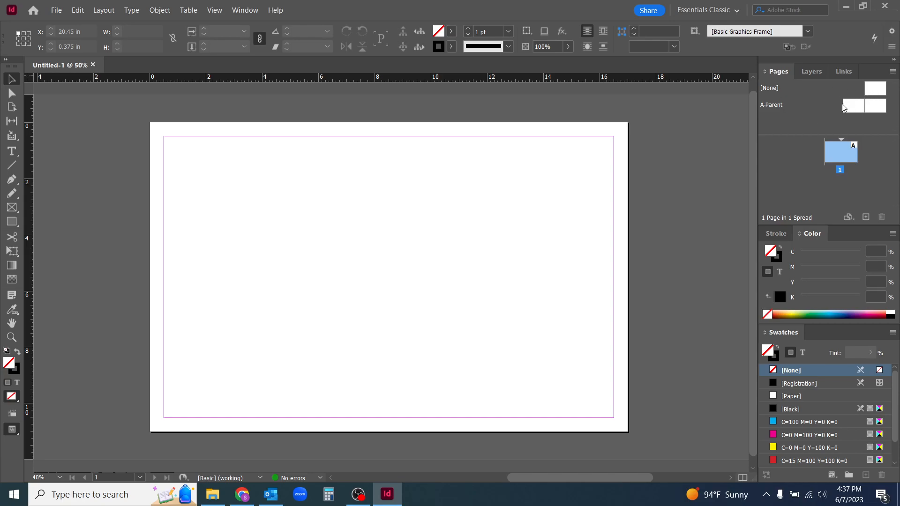
click(246, 11)
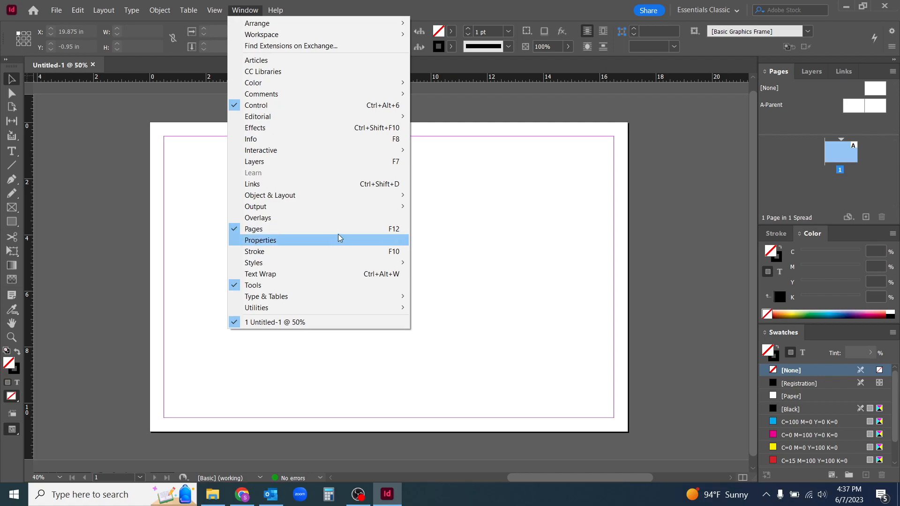
click(814, 170)
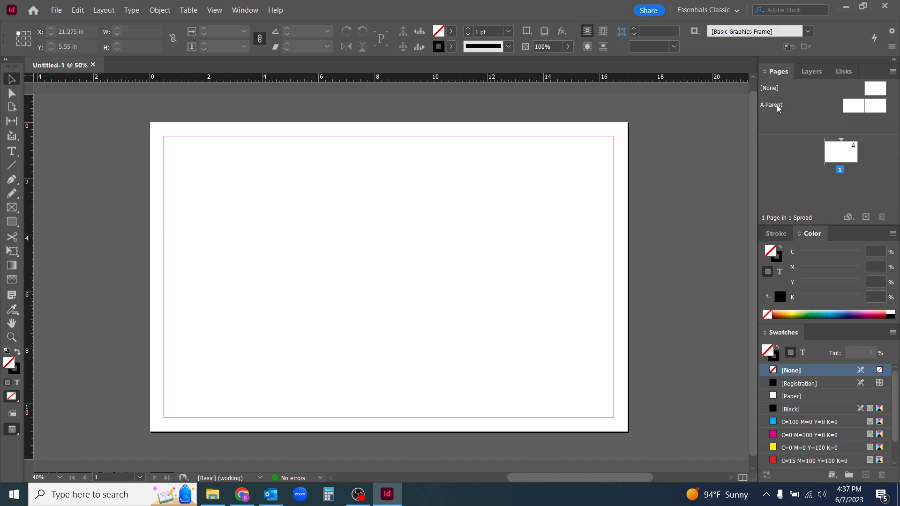
double_click(853, 111)
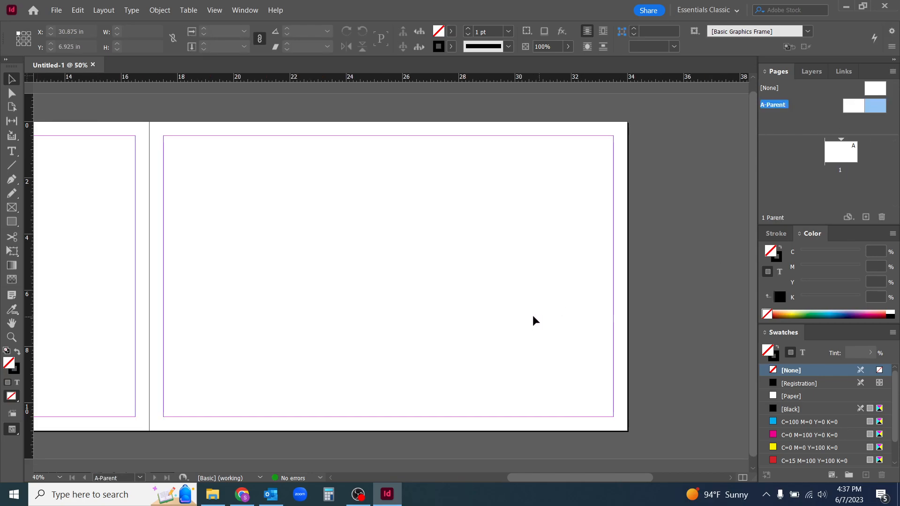
drag(387, 305, 491, 307)
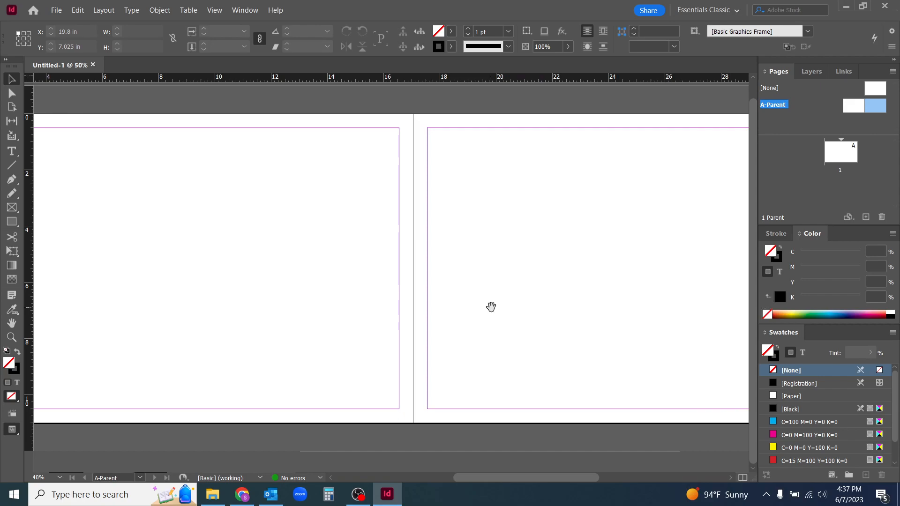
drag(484, 326, 461, 319)
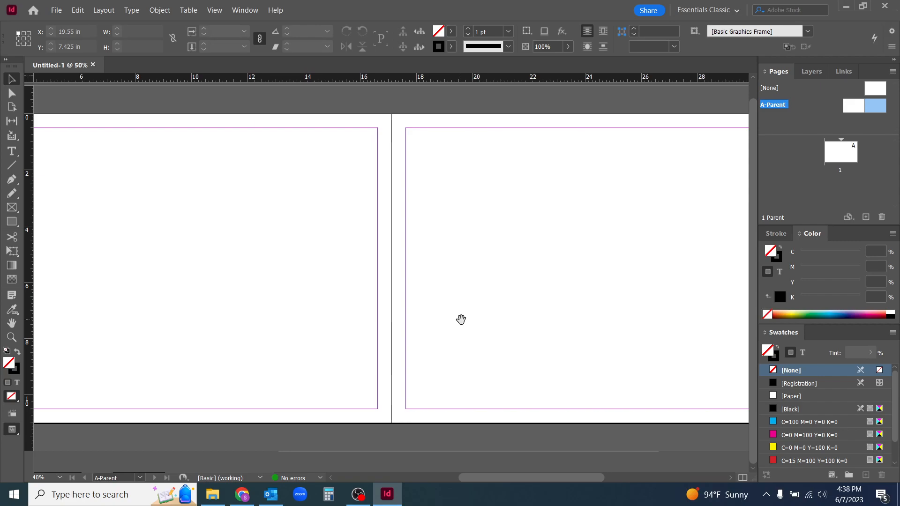
drag(496, 332, 438, 323)
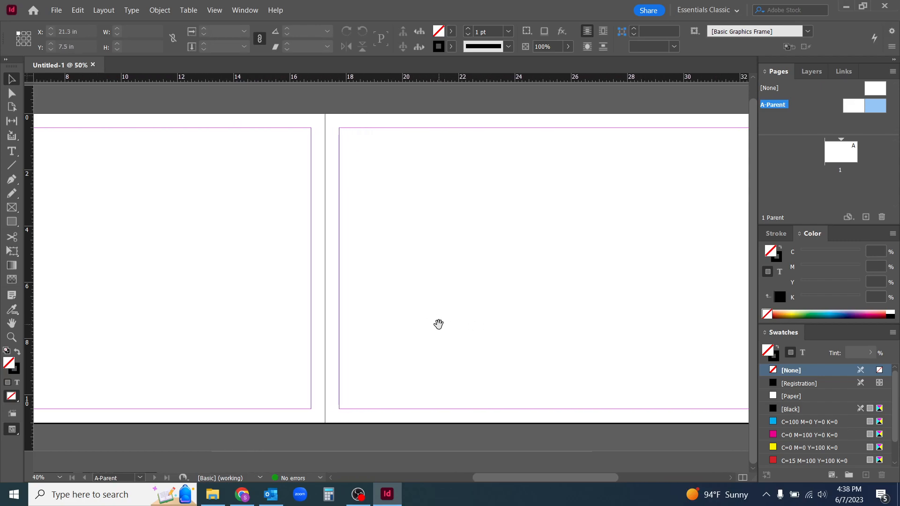
double_click(847, 155)
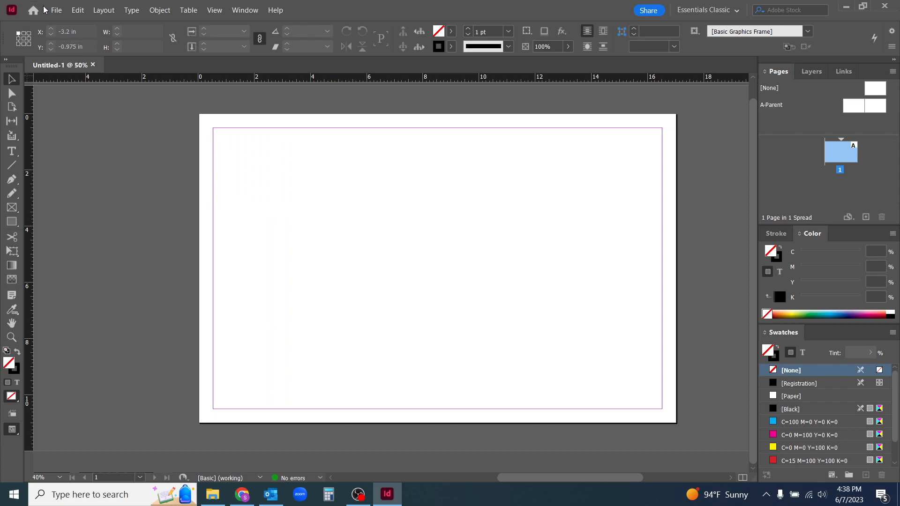
Step: Uncheck Facing Pages in File > Document Setup and apply it
click(57, 10)
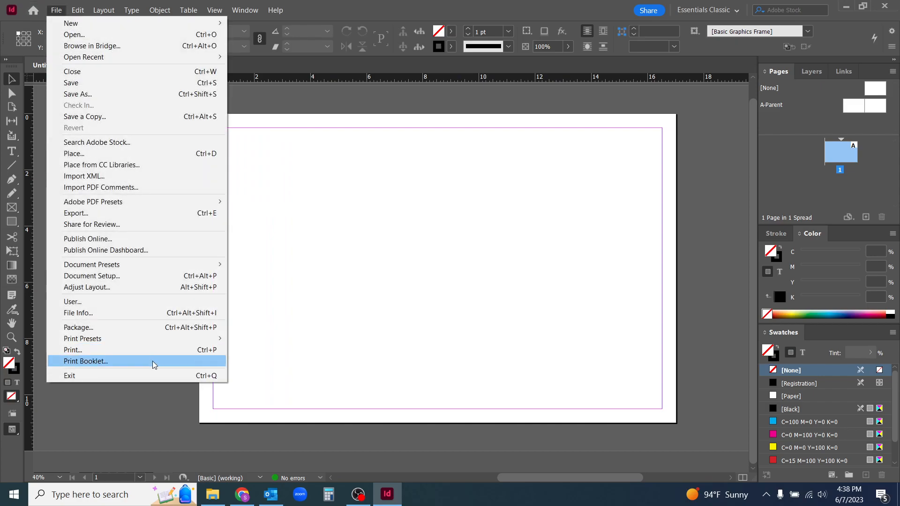
mouse_move(149, 341)
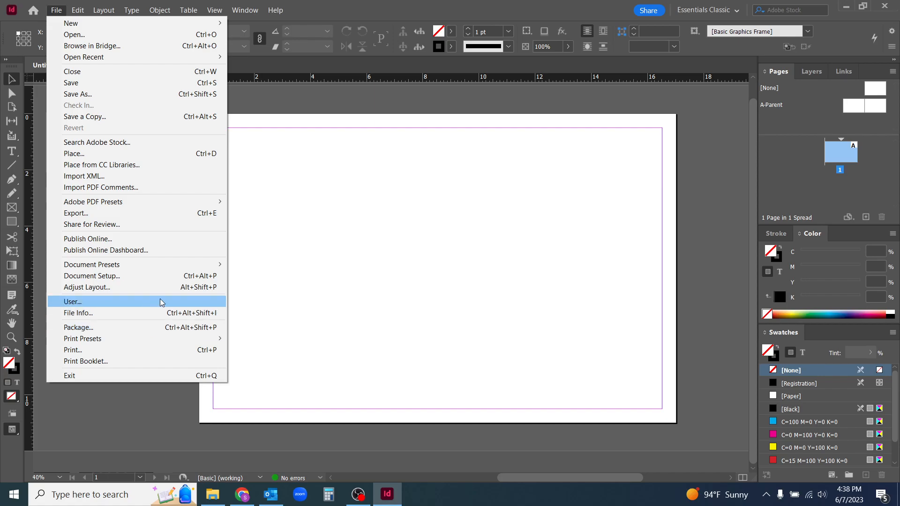
click(162, 277)
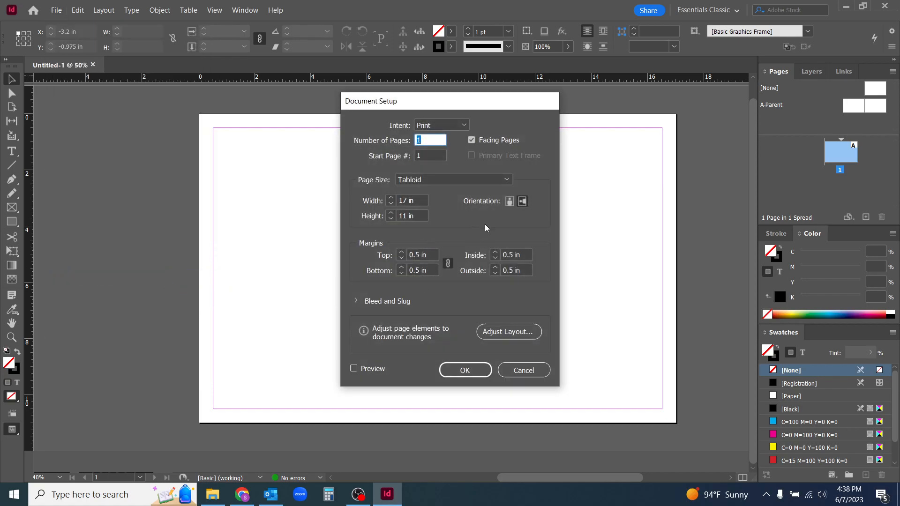
click(484, 142)
click(473, 376)
drag(369, 327, 474, 285)
Step: Delete the old two-page A-Parent parent and confirm the deletion
click(854, 107)
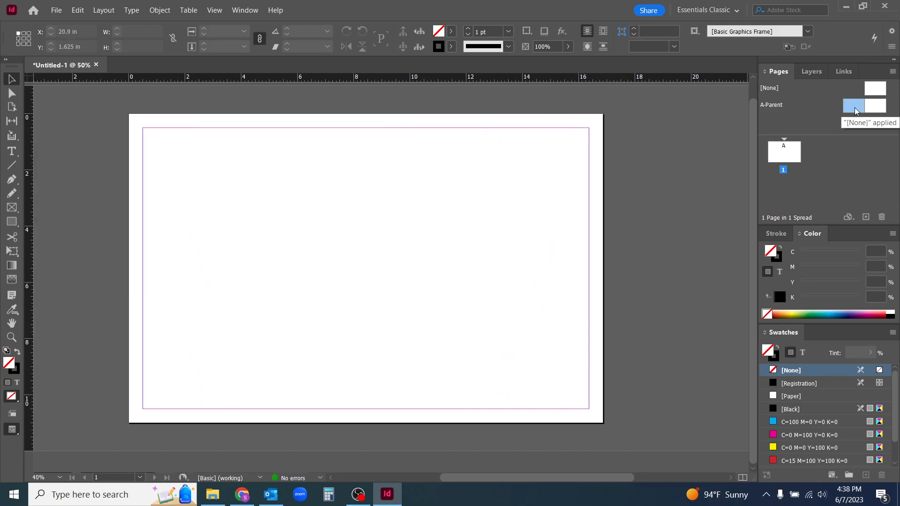
click(882, 217)
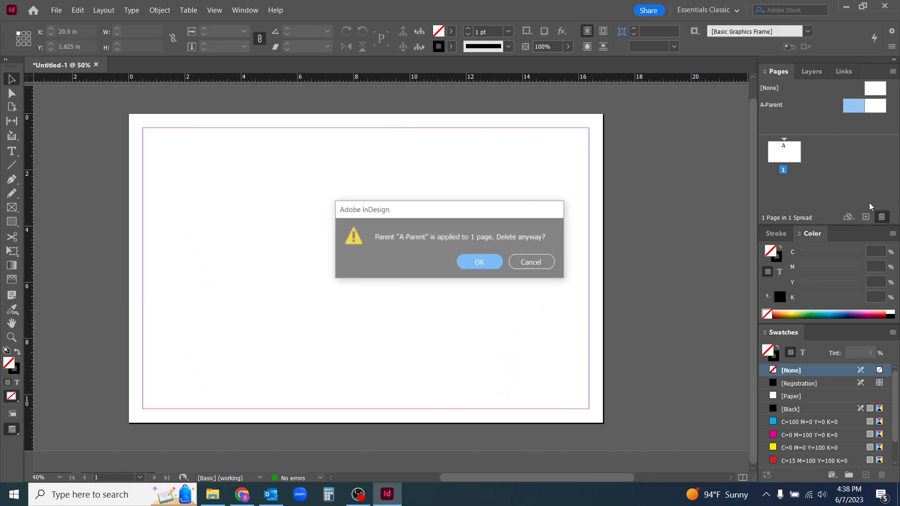
click(476, 263)
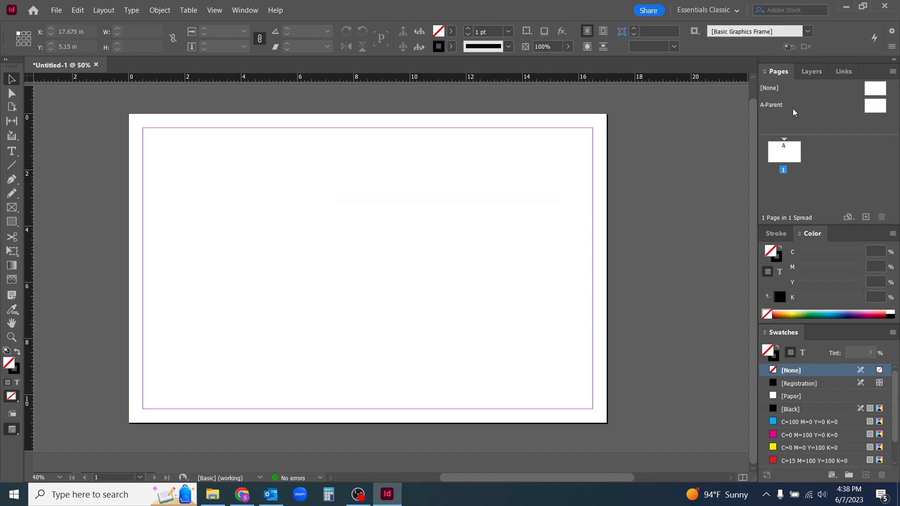
Step: Open A-Parent from the Pages panel for editing and pick the Type tool
click(870, 109)
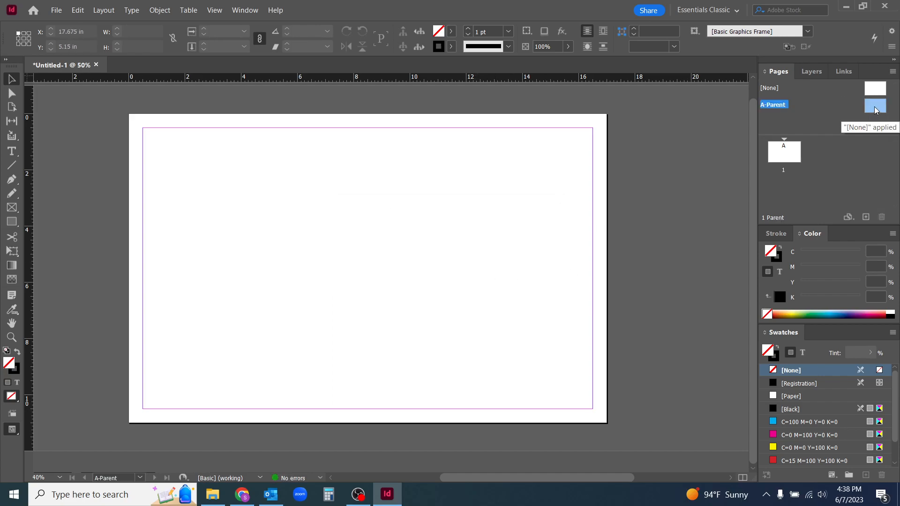
double_click(876, 109)
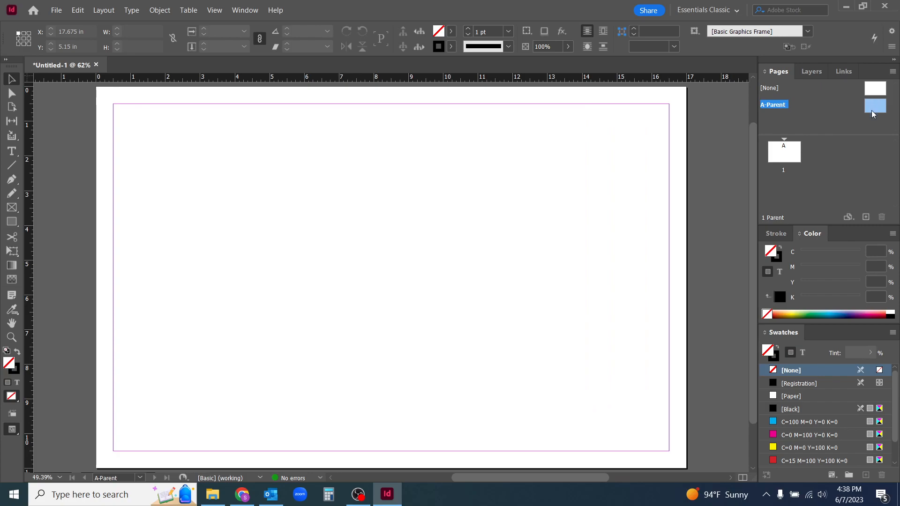
scroll(457, 316, left, 1)
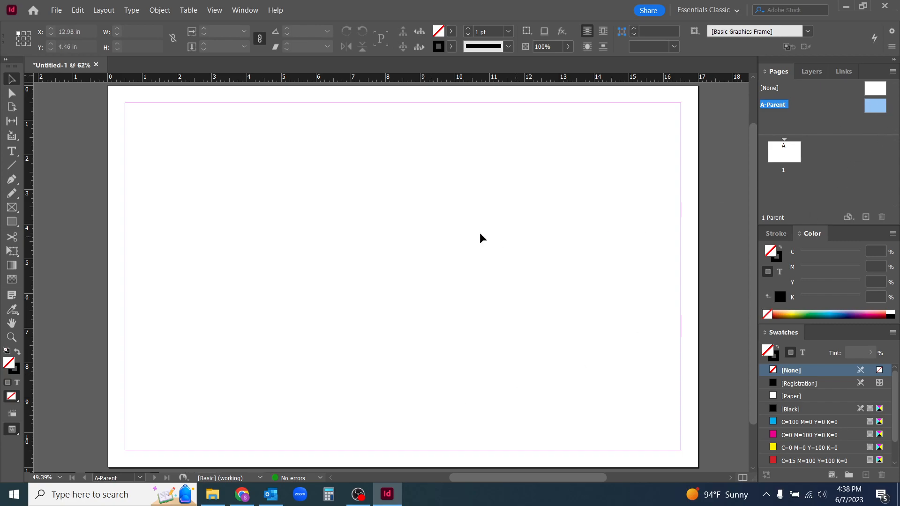
key(t)
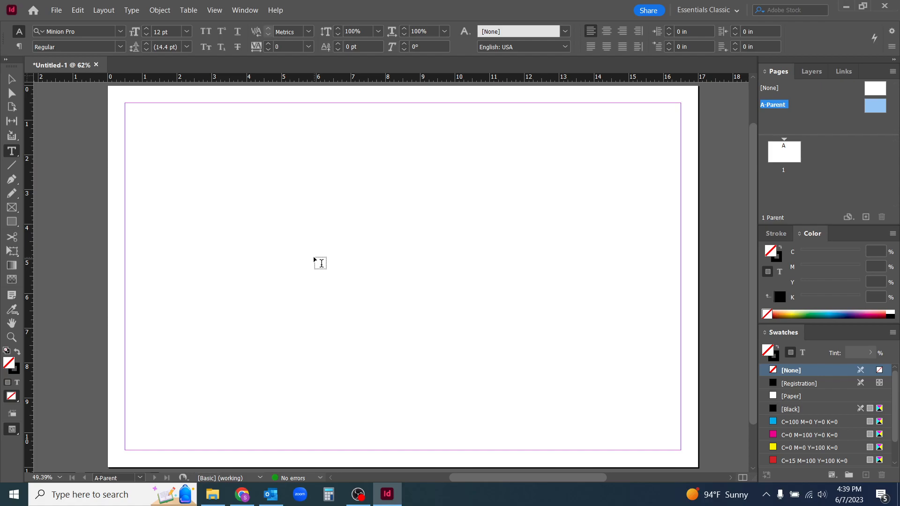
Step: Add a lower-right text frame with the author's name set in Acumin Variable Concept
drag(526, 426, 678, 449)
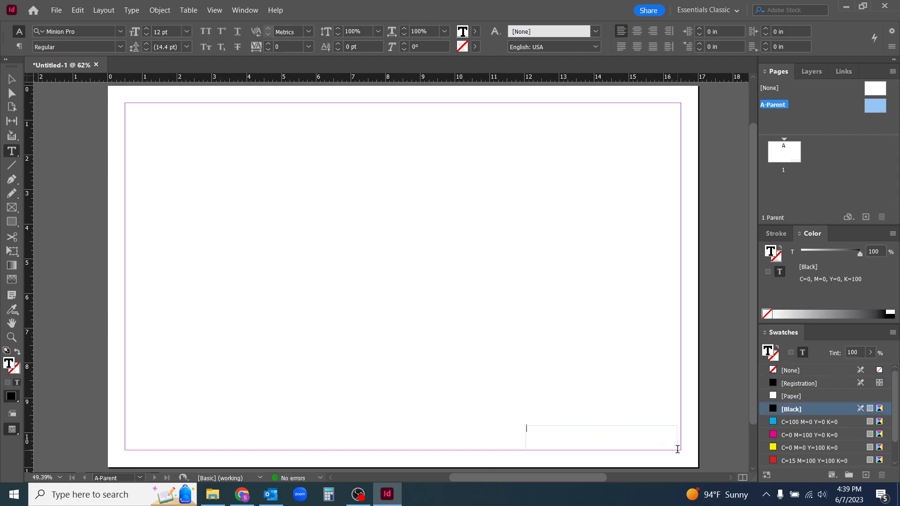
text(Sheehan Wachter)
drag(593, 427, 486, 422)
click(121, 32)
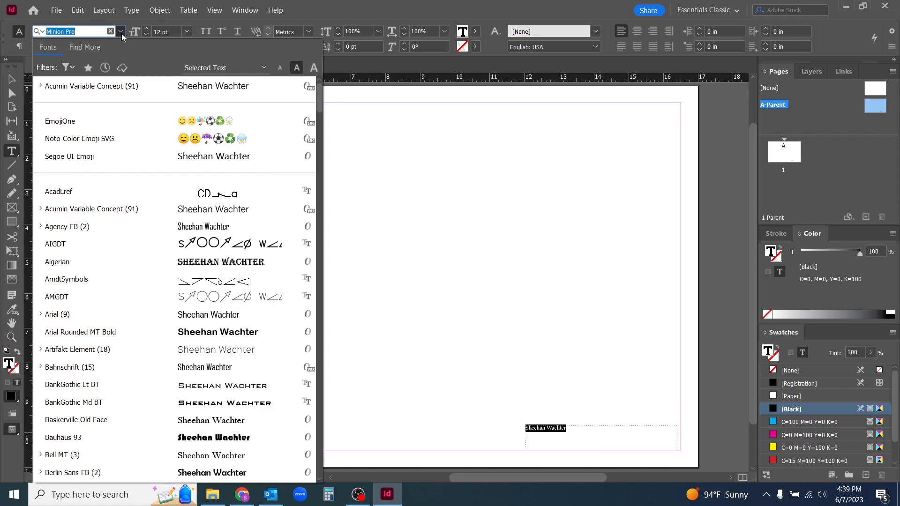
click(104, 212)
key(Escape)
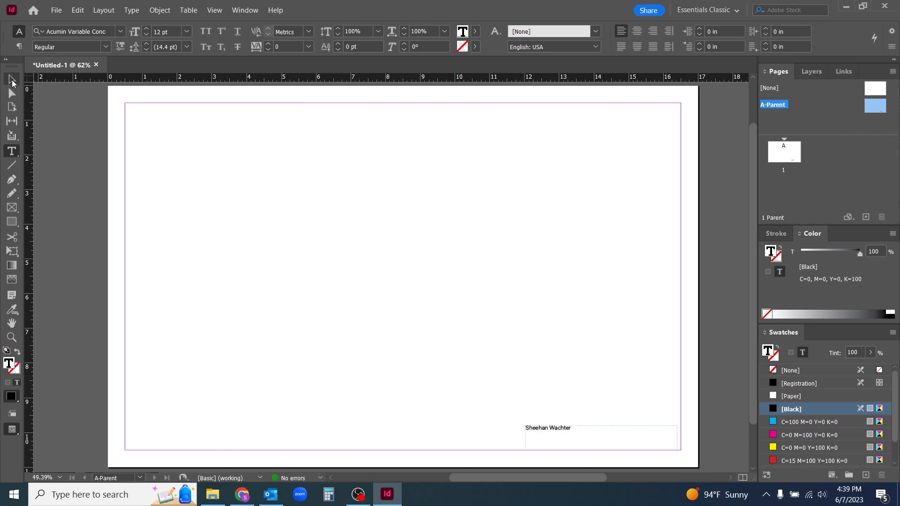
click(438, 350)
scroll(576, 457, up, 3)
drag(552, 443, 441, 308)
Step: Right-align the name inside its text frame
click(474, 326)
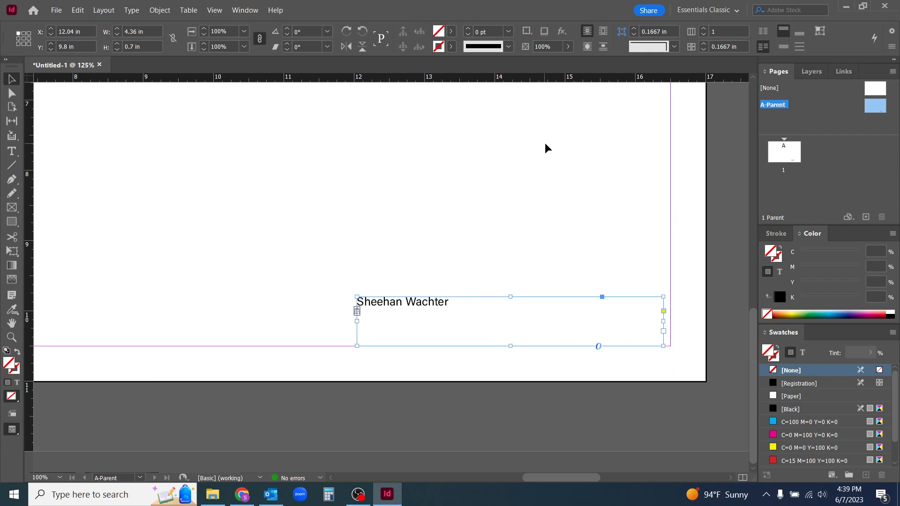
click(13, 153)
click(12, 80)
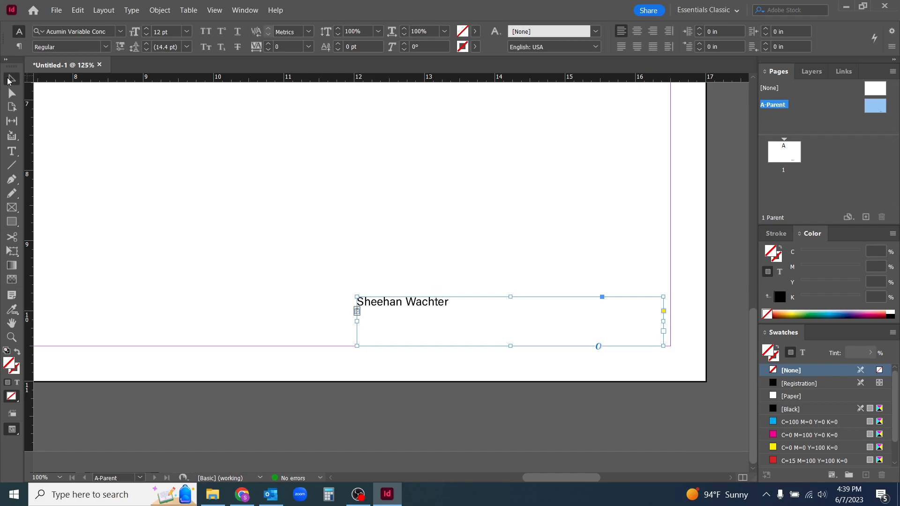
click(14, 153)
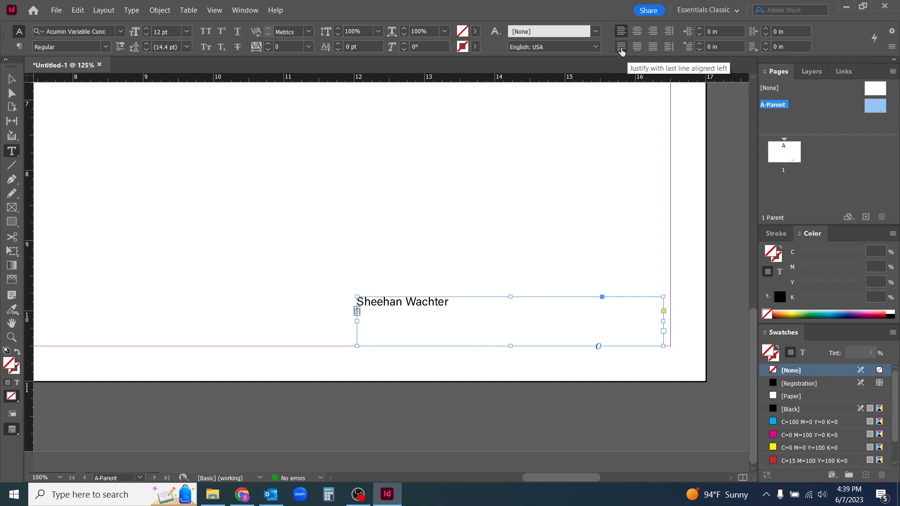
click(653, 31)
click(622, 31)
click(653, 31)
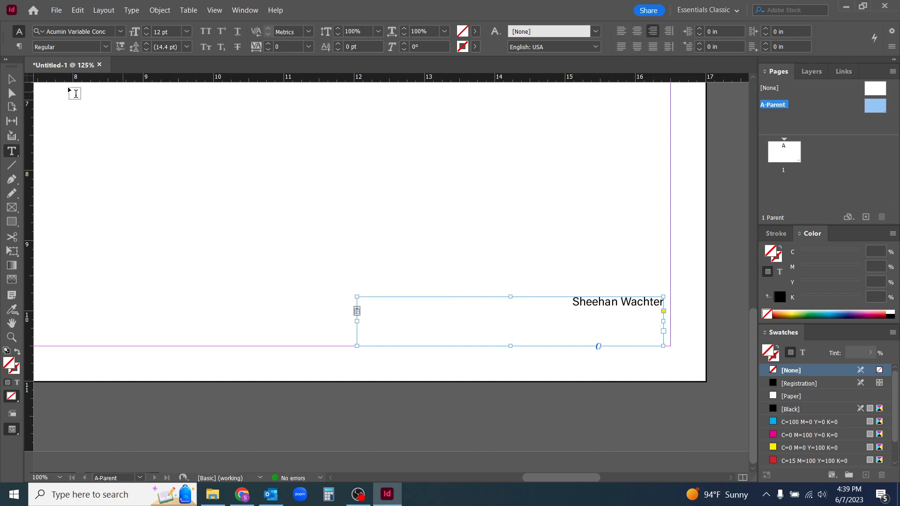
Step: Move the name frame up to the parent page's top right
click(12, 79)
scroll(324, 398, down, 2)
scroll(343, 404, down, 1)
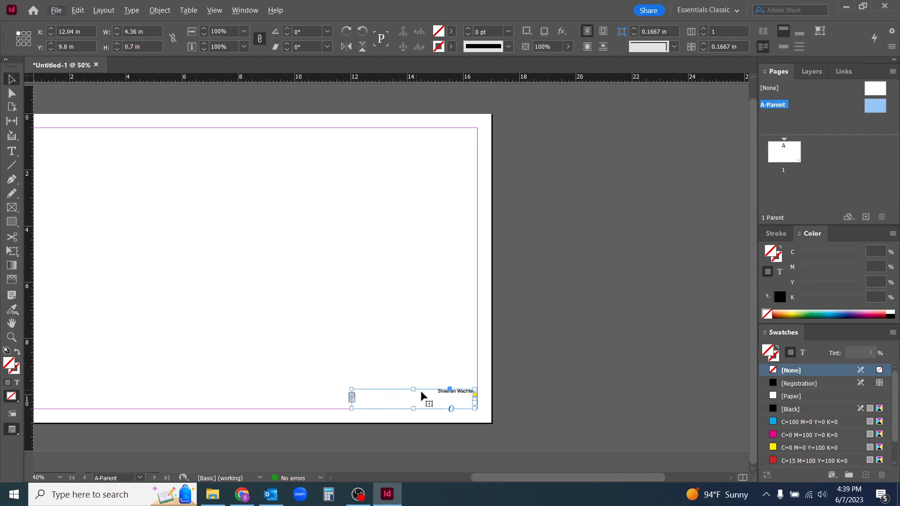
drag(442, 397, 446, 137)
click(453, 283)
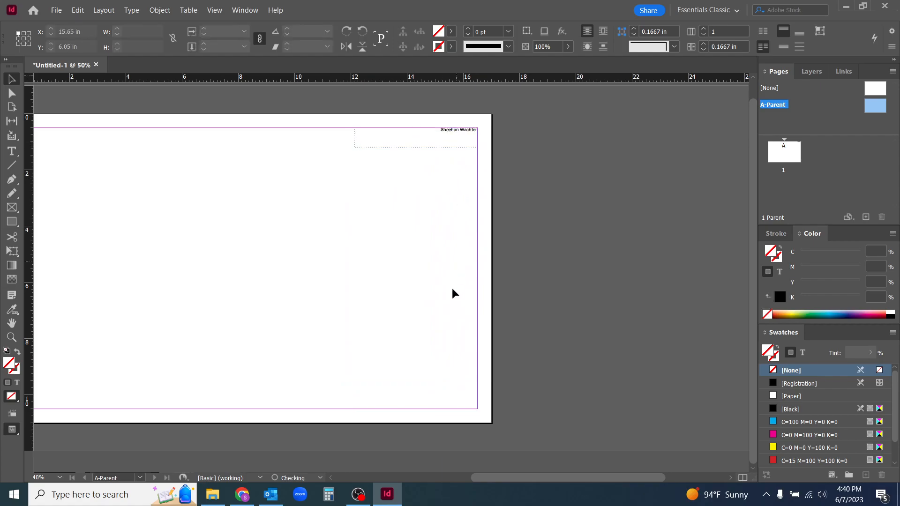
Step: Enlarge the name to 15 pt and set it in all capitals
double_click(464, 134)
triple_click(454, 130)
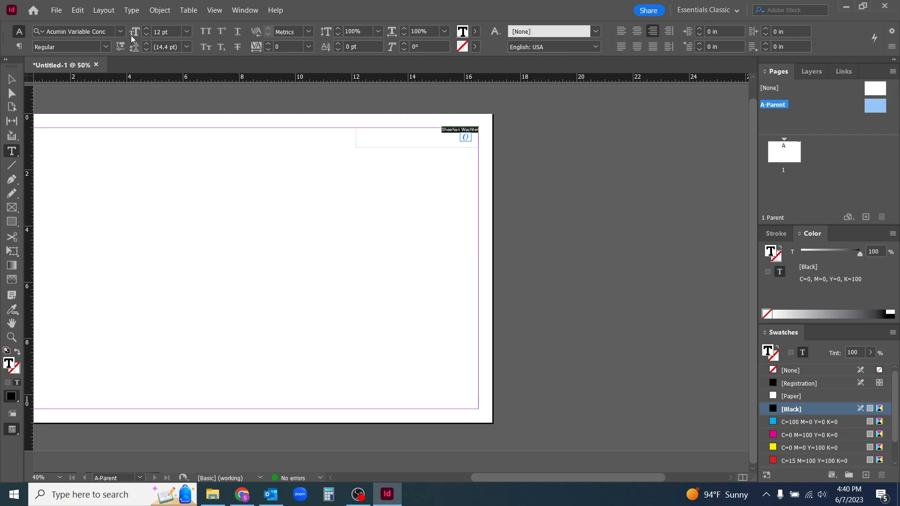
click(147, 29)
click(147, 28)
click(147, 28)
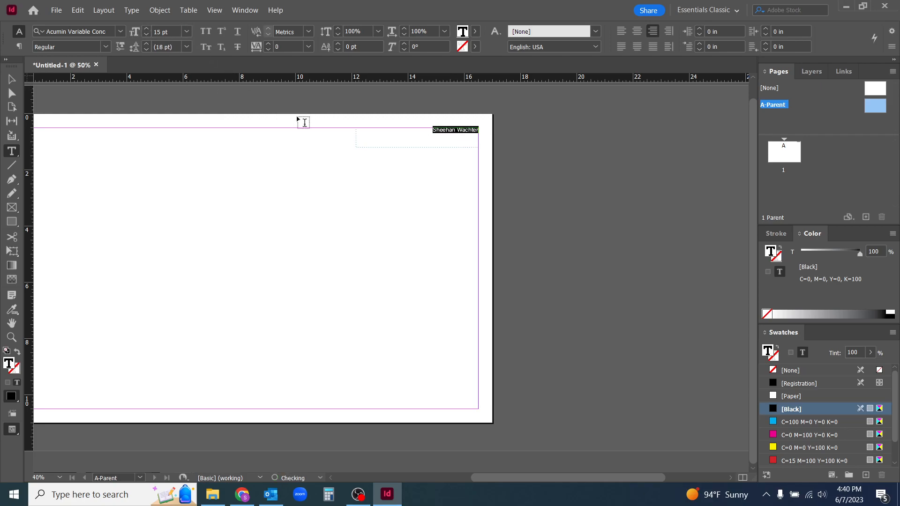
click(205, 32)
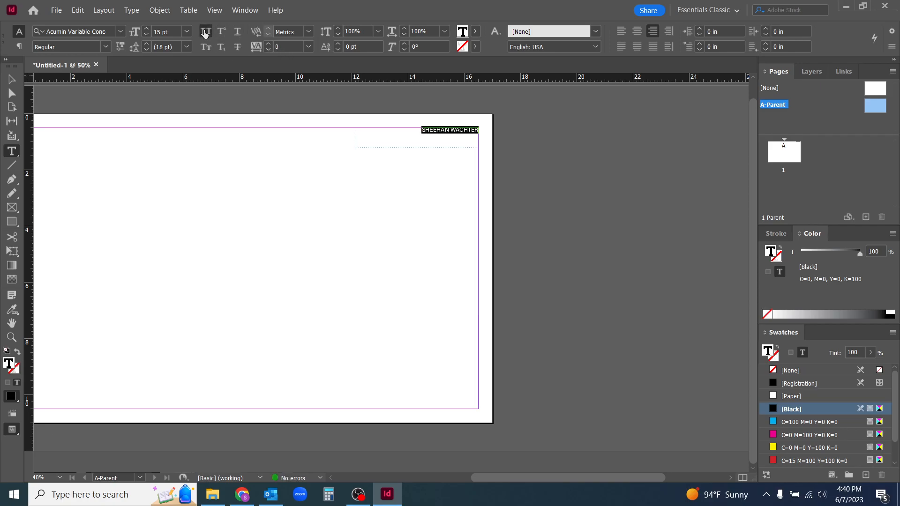
click(11, 79)
click(386, 295)
scroll(432, 289, left, 1)
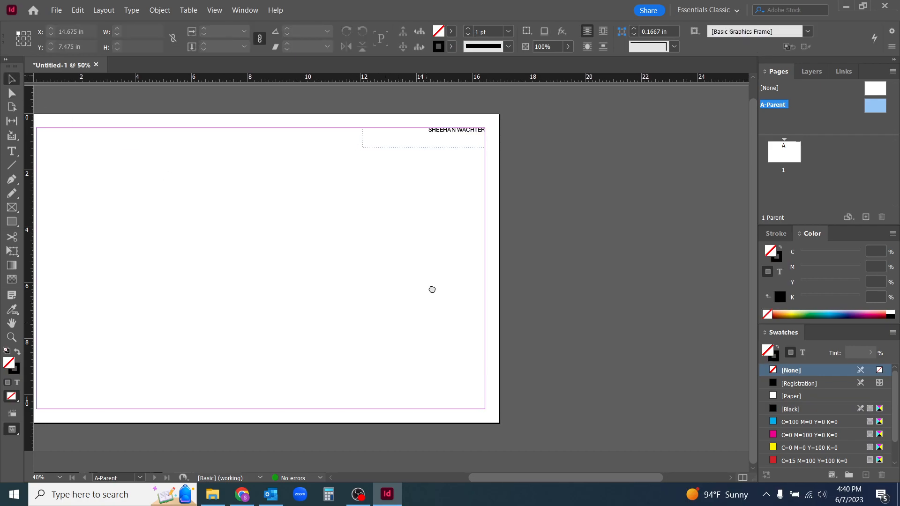
Step: Add a bottom-right footer frame reading 'Page' plus the current page number marker
click(12, 151)
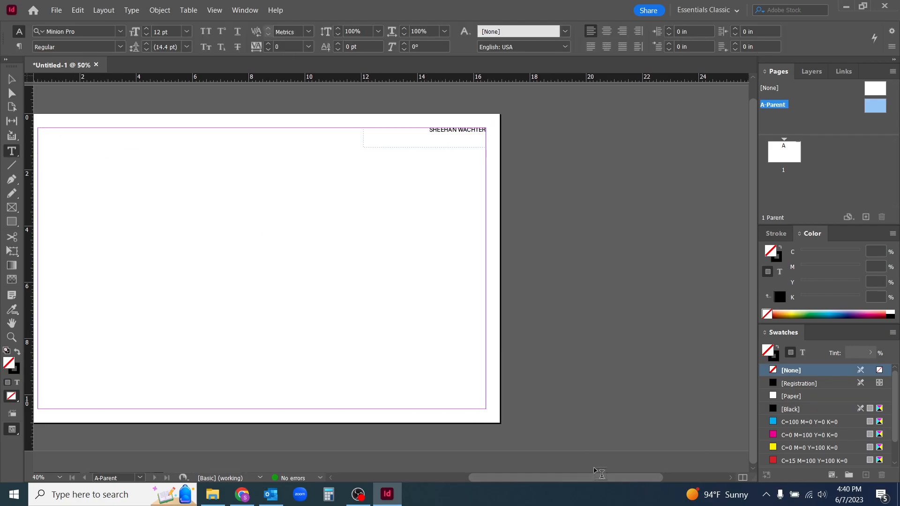
drag(383, 379, 472, 401)
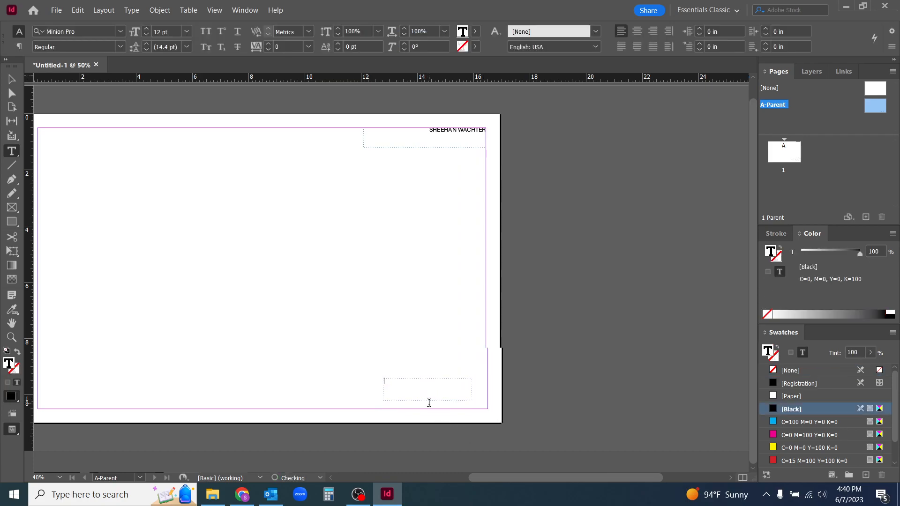
drag(404, 386, 382, 381)
text(Page)
click(136, 16)
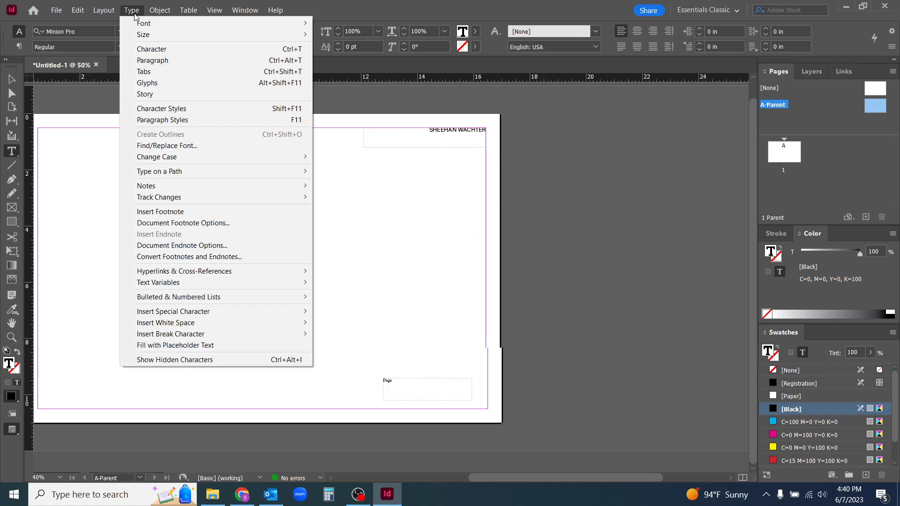
mouse_move(268, 314)
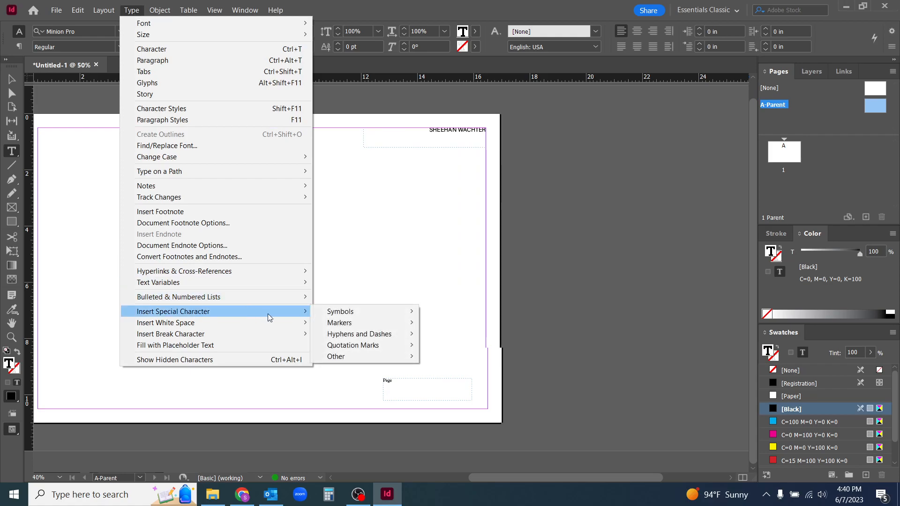
mouse_move(400, 319)
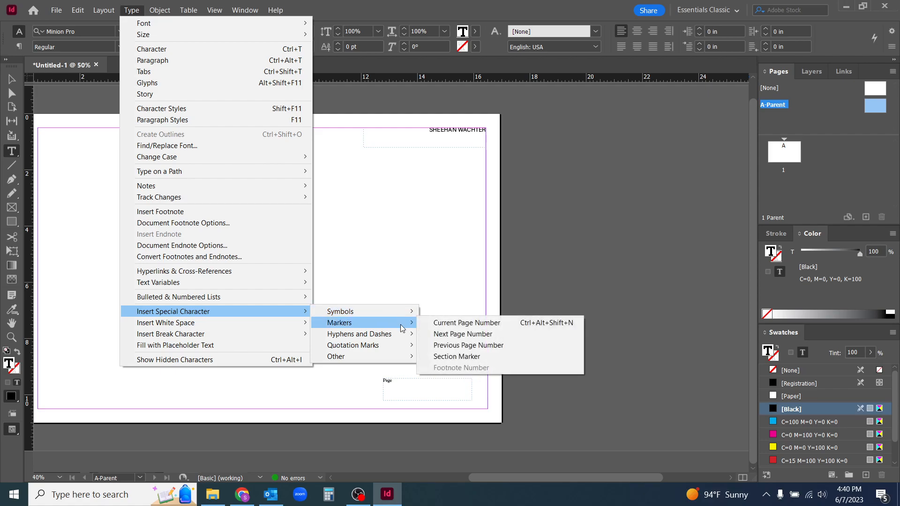
click(449, 325)
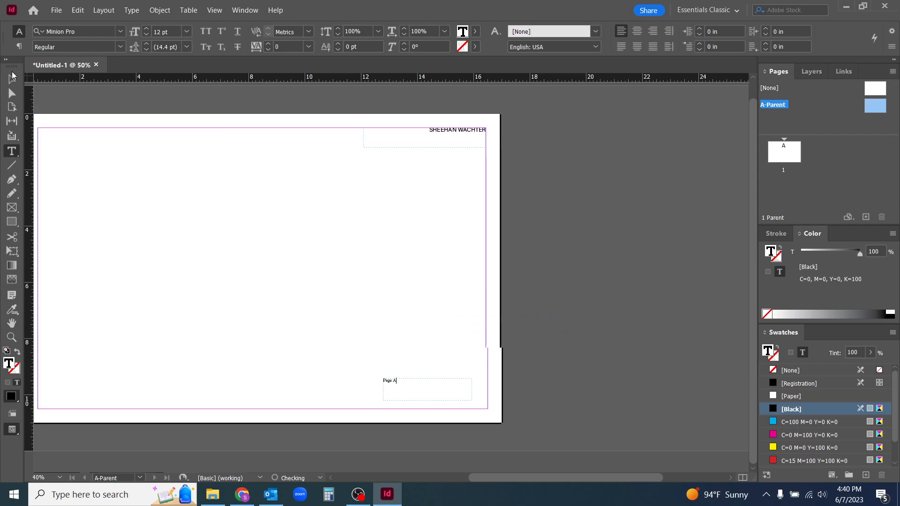
key(Escape)
click(434, 420)
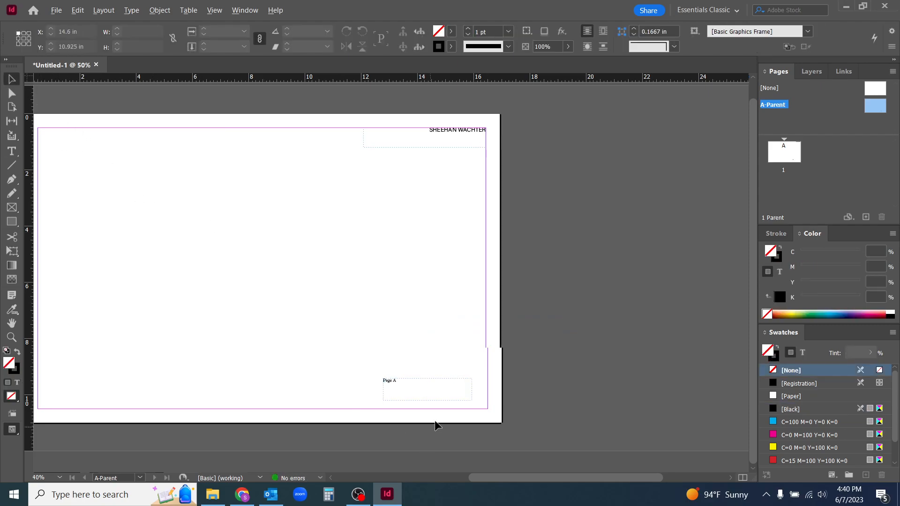
Step: Right-align the Page A text within its footer frame
scroll(434, 420, up, 2)
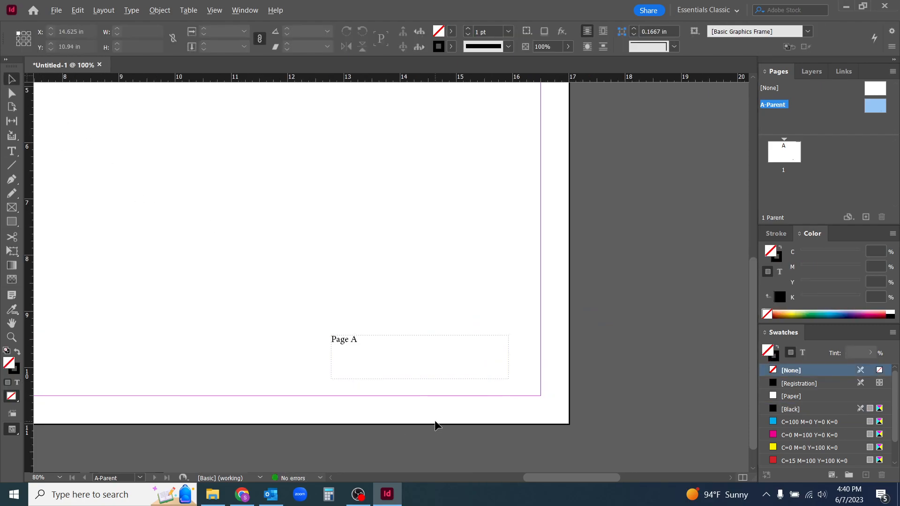
click(359, 345)
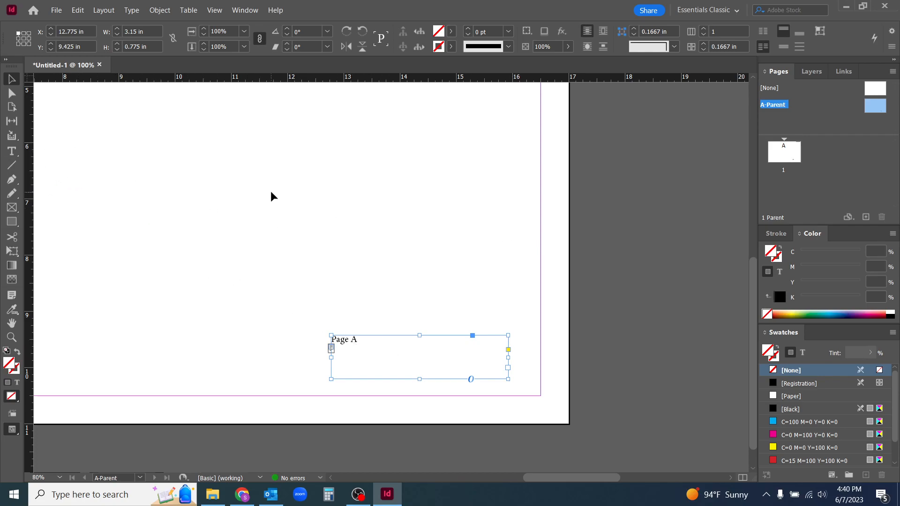
key(t)
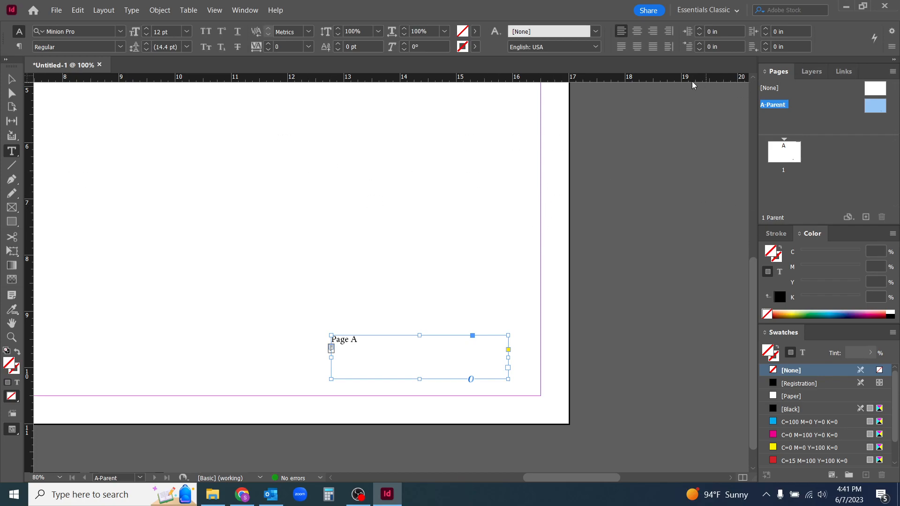
click(652, 31)
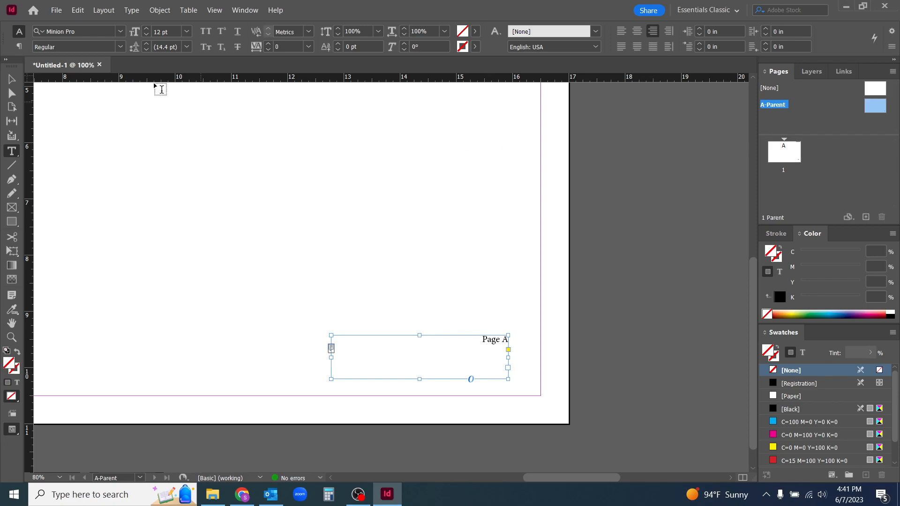
key(Escape)
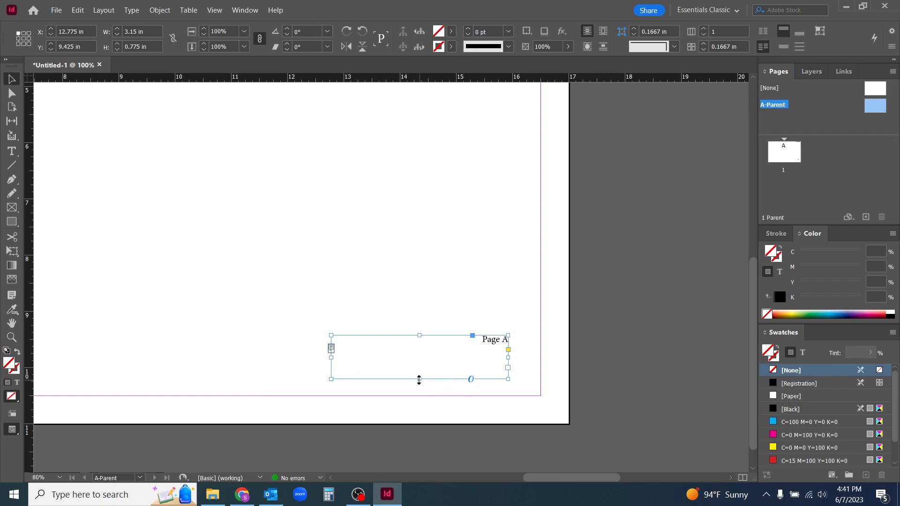
Step: Set the Page A text to Acumin Variable Concept, 14 pt, all caps
triple_click(487, 340)
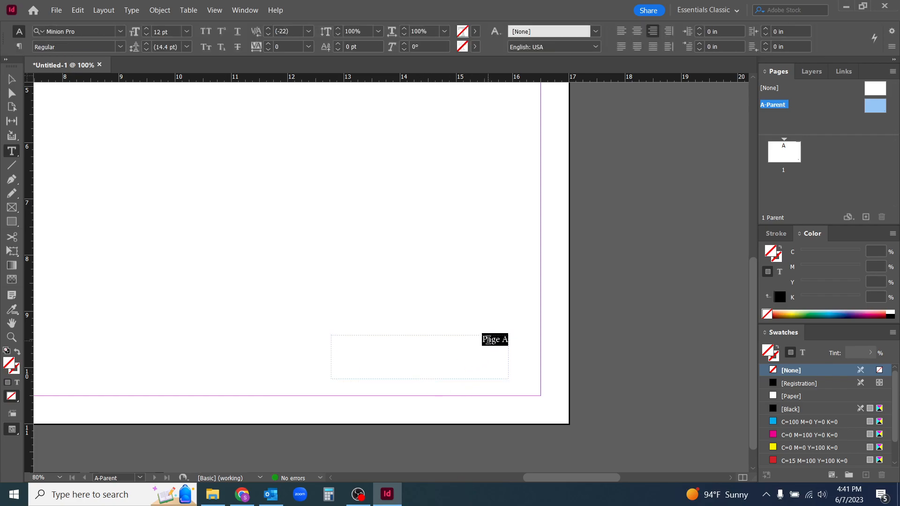
click(120, 31)
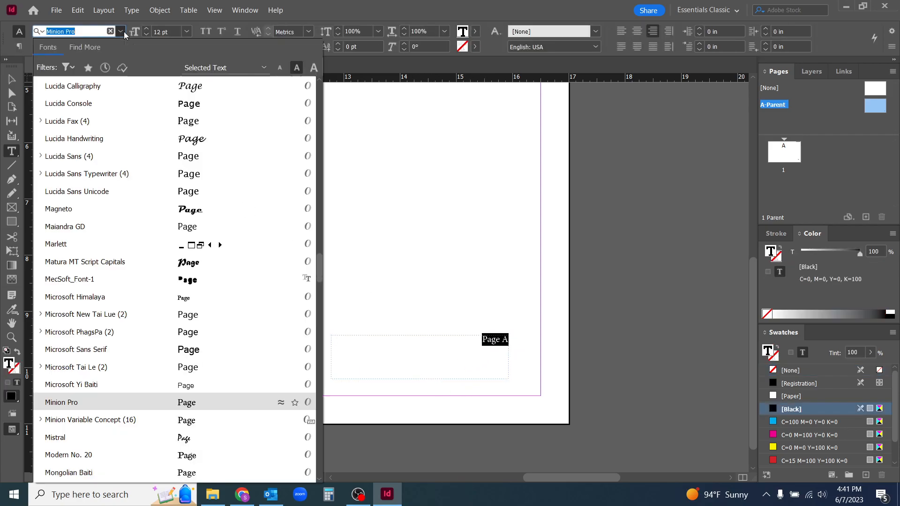
scroll(306, 366, up, 9)
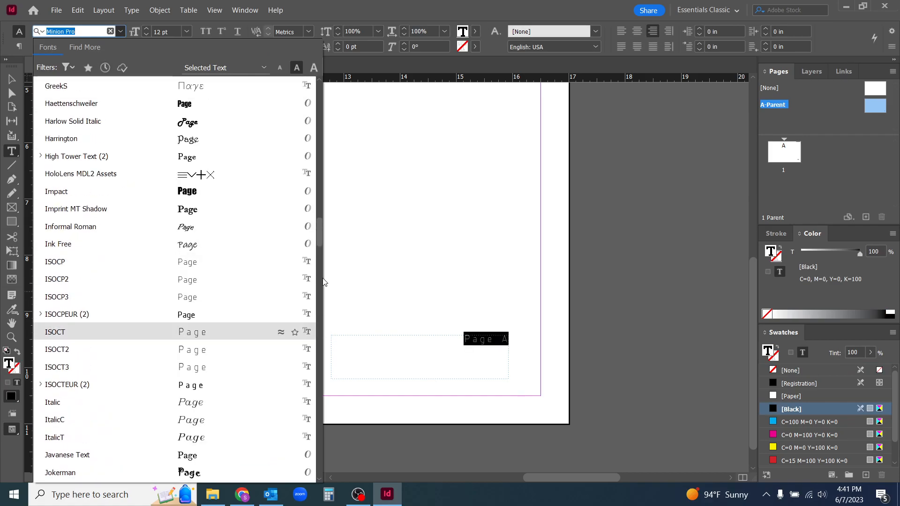
drag(319, 235, 327, 75)
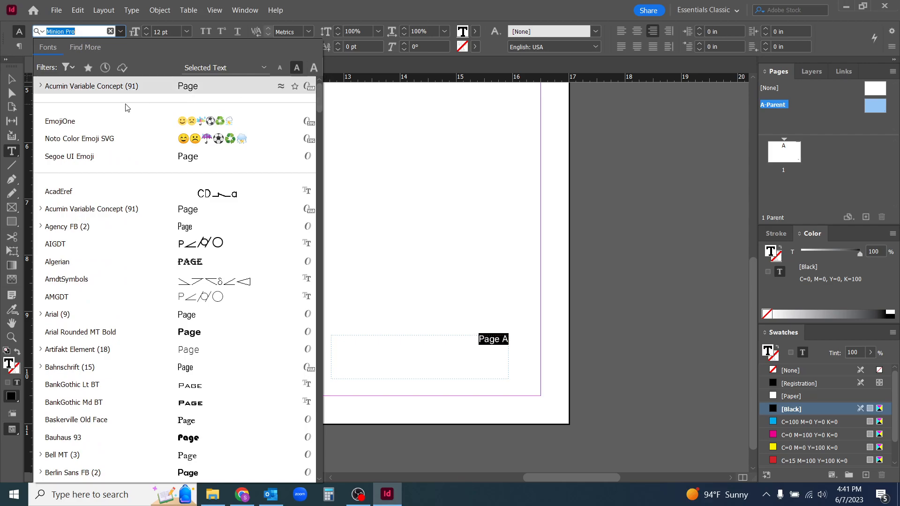
click(111, 91)
click(146, 29)
click(146, 28)
click(206, 31)
Step: Compare the name header's and PAGE A marker's character settings
click(12, 79)
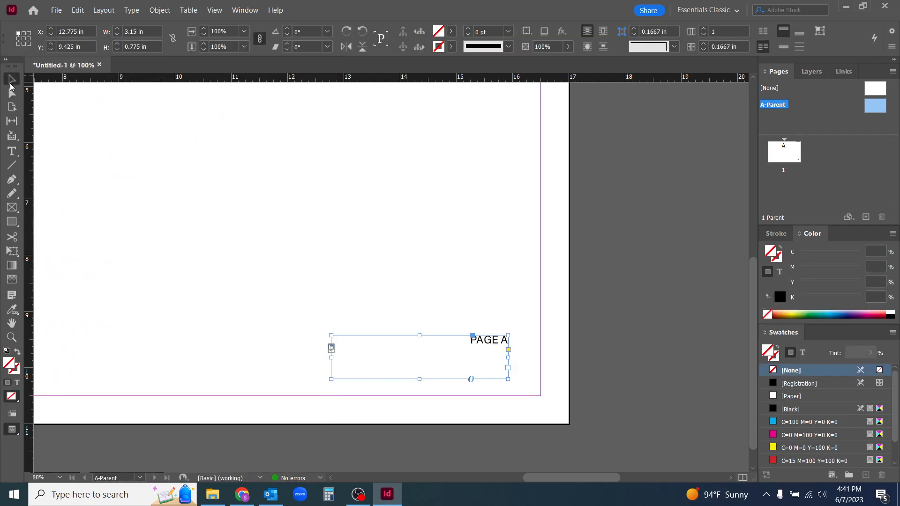
click(466, 303)
scroll(453, 310, down, 1)
drag(461, 204, 467, 381)
click(467, 153)
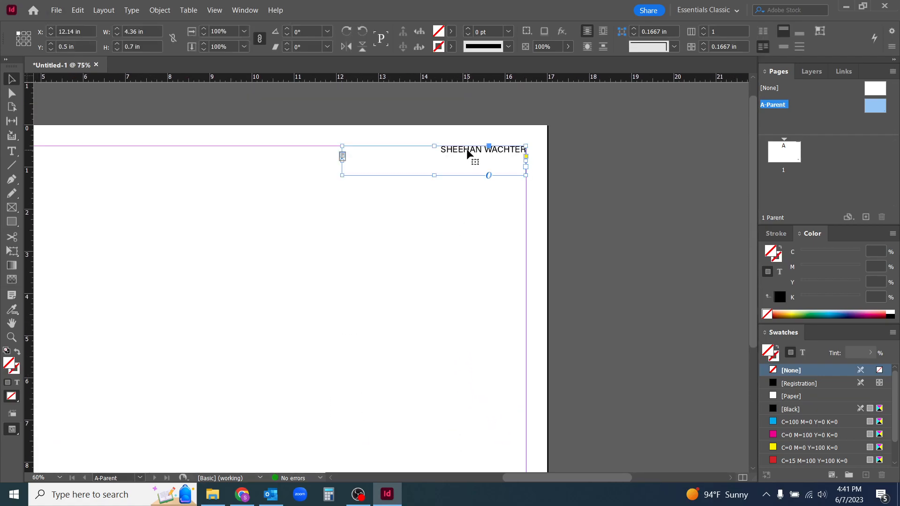
key(t)
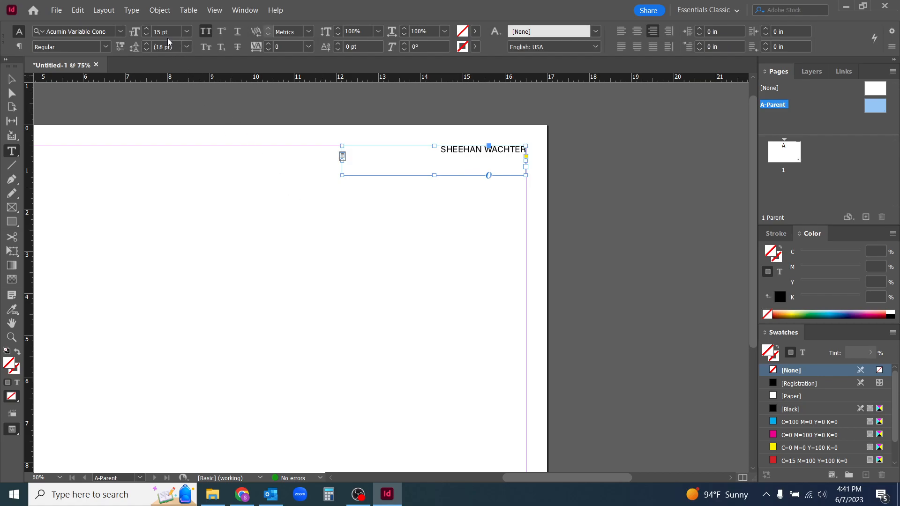
click(5, 81)
click(170, 237)
scroll(277, 154, down, 4)
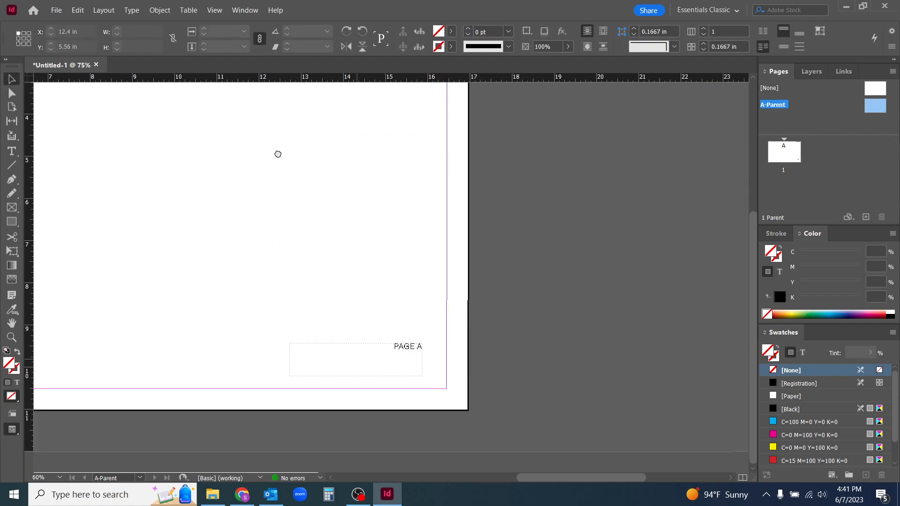
click(412, 349)
key(t)
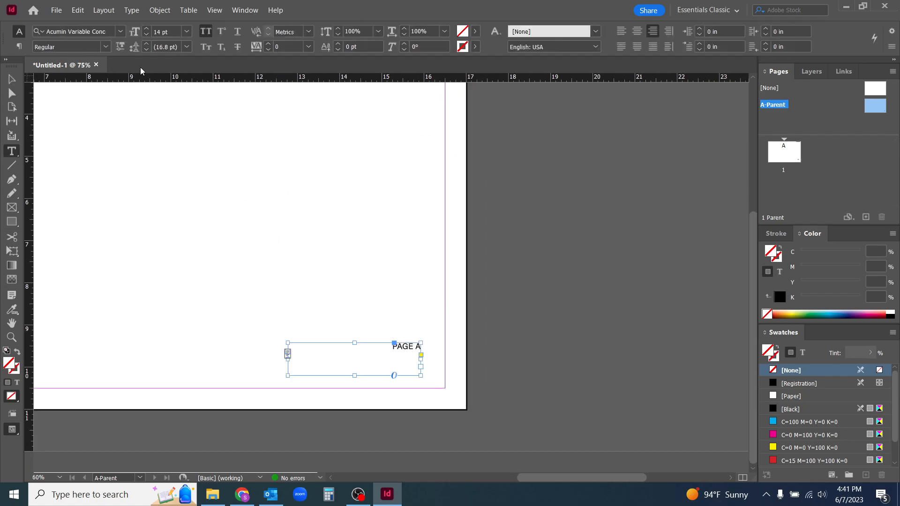
key(Escape)
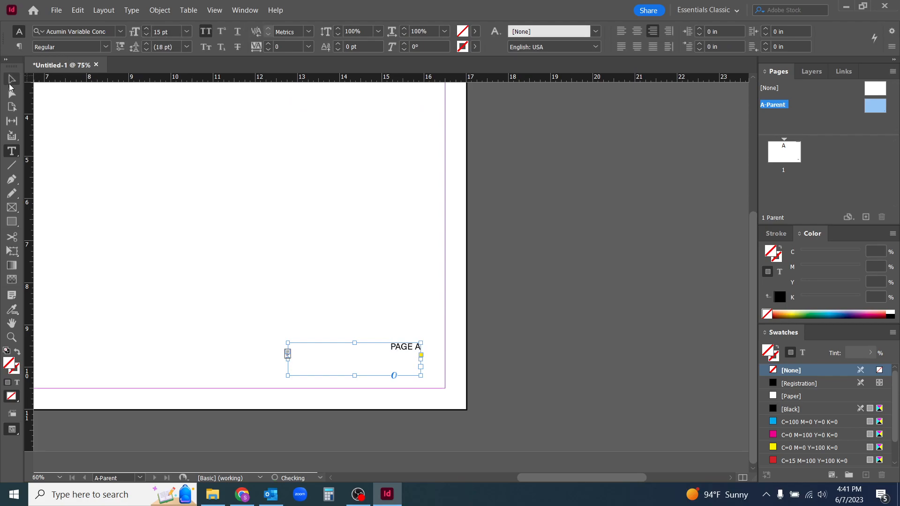
Step: Shorten the PAGE A frame to a thin strip at the bottom-right margin
scroll(320, 236, right, 1)
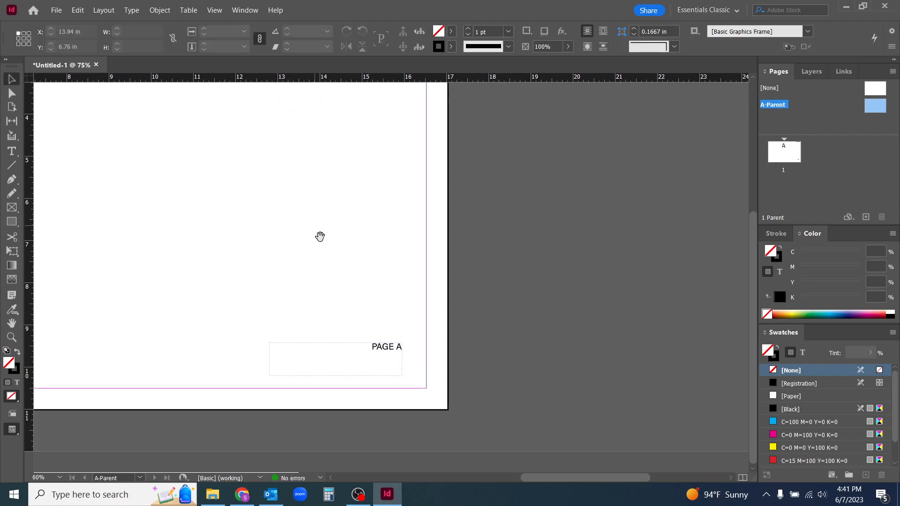
drag(334, 375, 340, 350)
click(347, 378)
drag(374, 378, 406, 389)
click(488, 401)
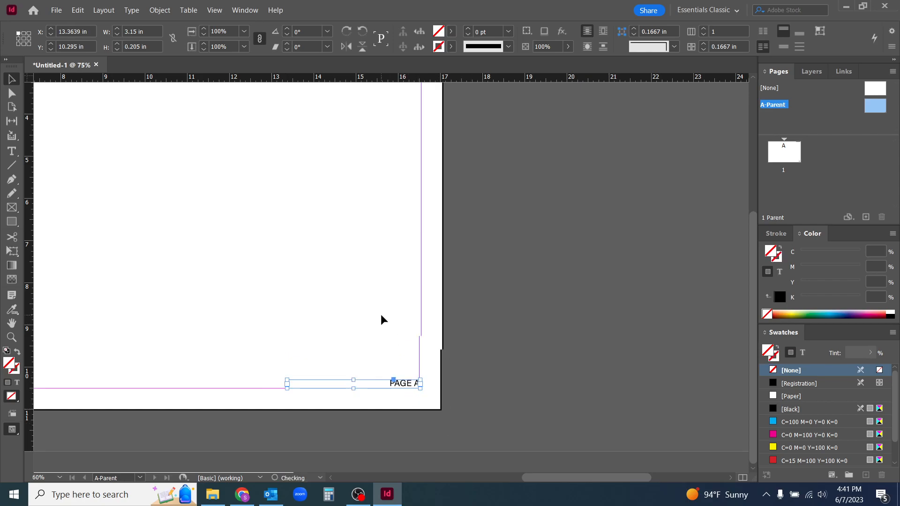
drag(382, 315, 557, 412)
scroll(559, 392, down, 2)
scroll(498, 350, up, 2)
drag(434, 295, 696, 366)
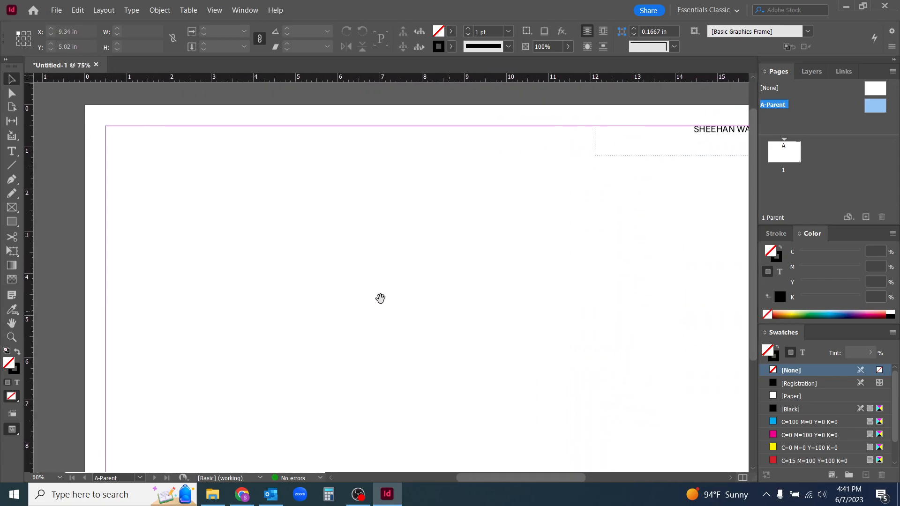
Step: Draw a 16 in horizontal rule across the top margin and raise it to 0.7 in, under the header
click(13, 167)
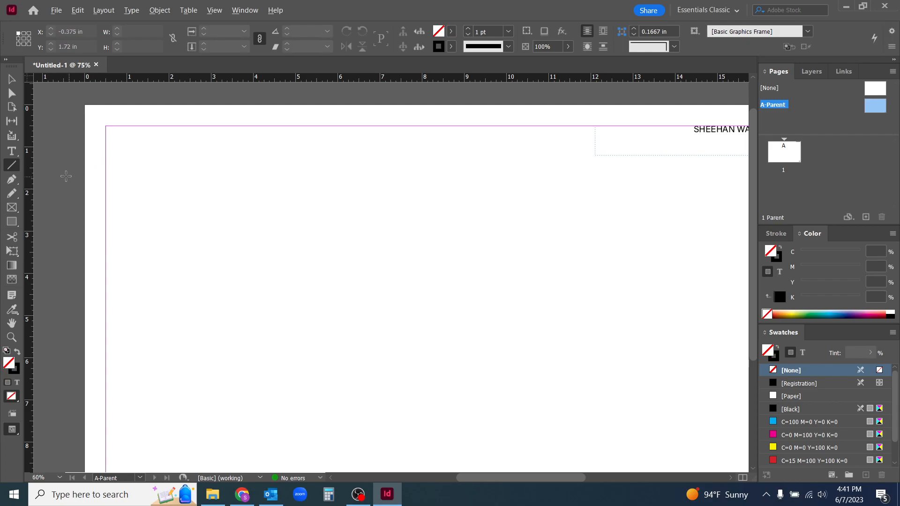
scroll(64, 132, down, 1)
drag(91, 140, 540, 158)
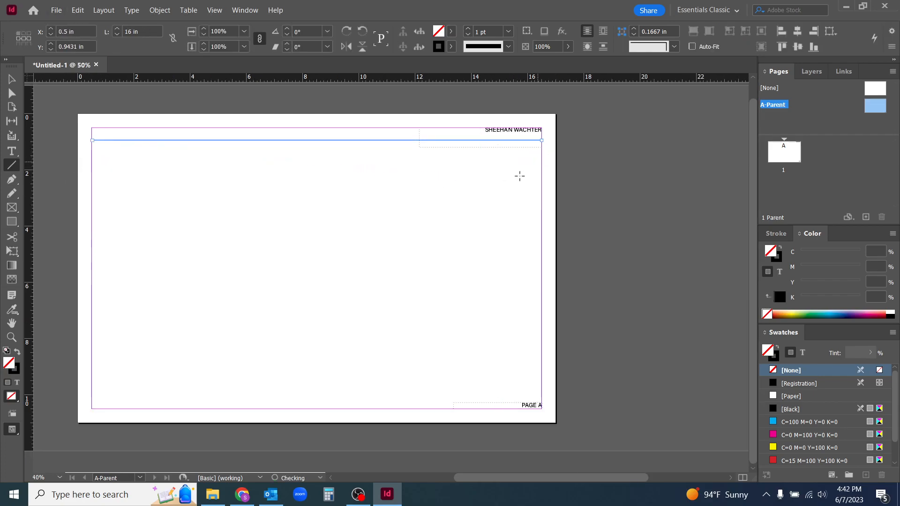
key(v)
scroll(514, 151, up, 2)
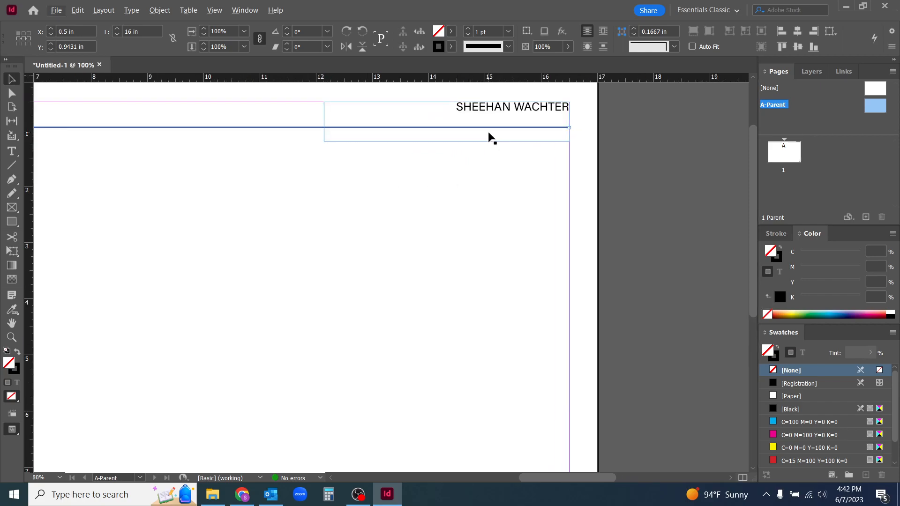
drag(290, 127, 288, 114)
click(370, 200)
scroll(500, 215, down, 2)
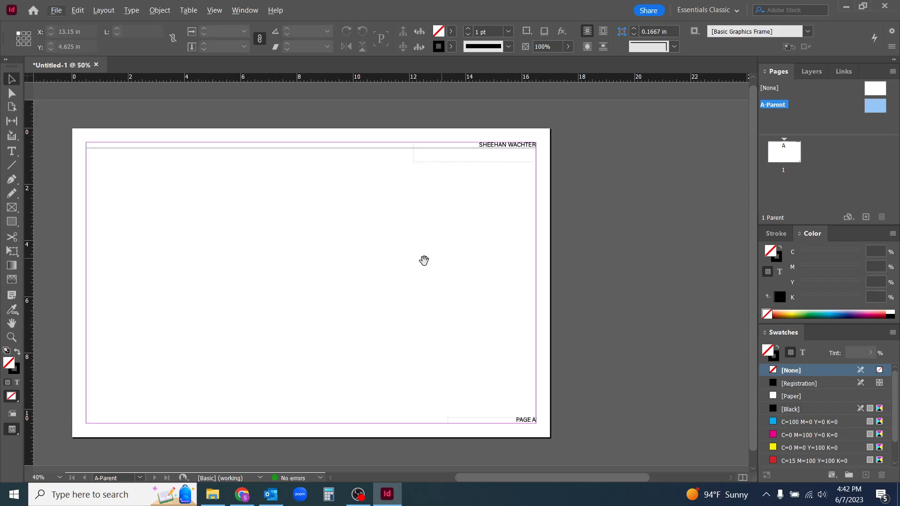
drag(427, 259, 450, 218)
scroll(394, 348, right, 2)
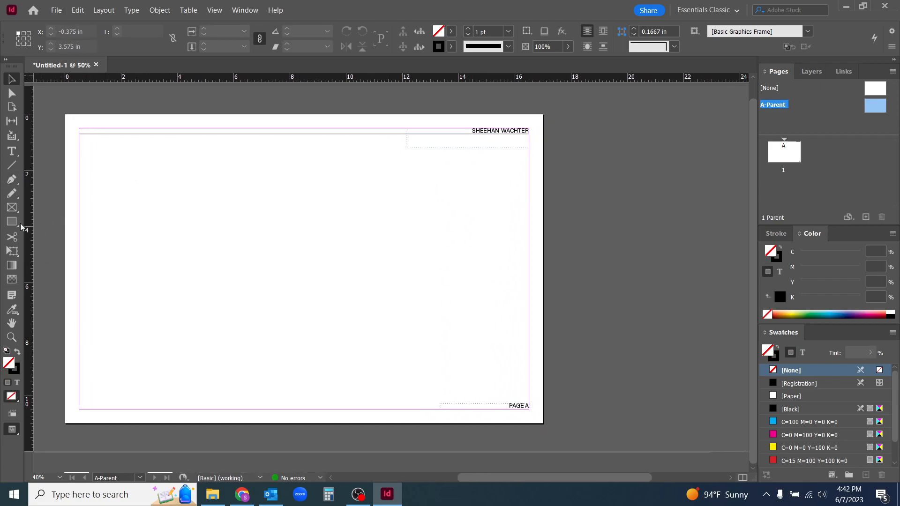
Step: Draw a tall rectangle frame on the left of the A-Parent page below the rule
click(12, 227)
drag(106, 167, 247, 360)
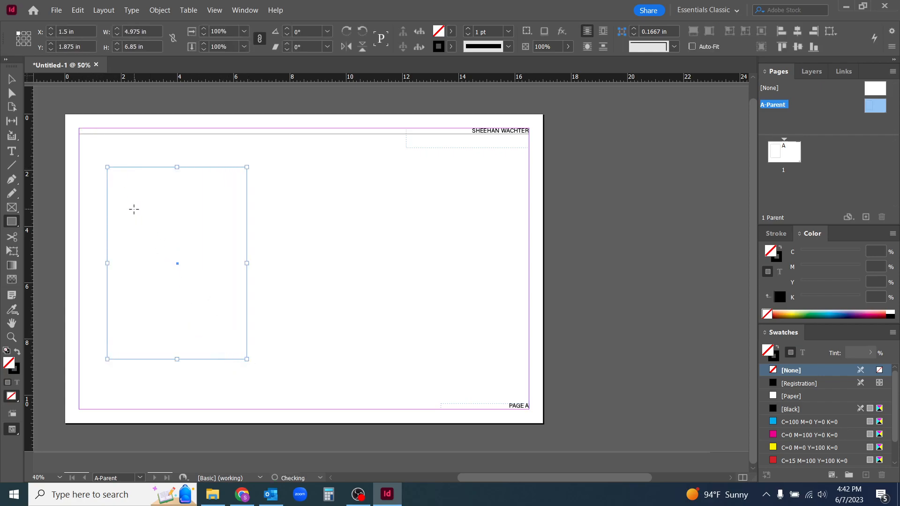
key(v)
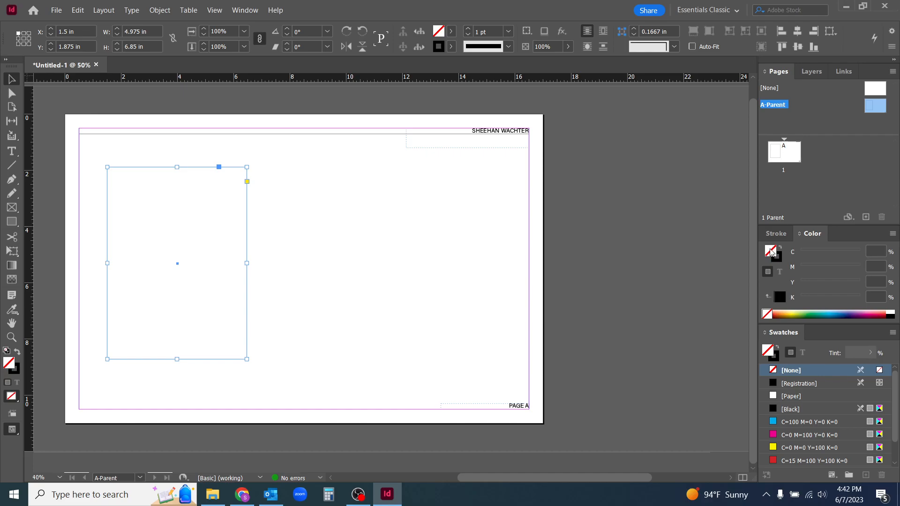
Step: Give the rectangle frame a 9% grey fill and no stroke
click(893, 314)
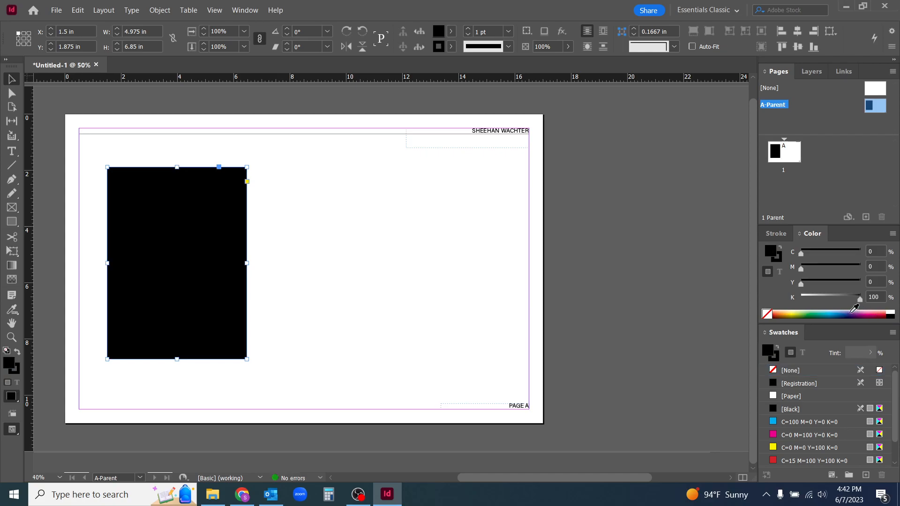
drag(860, 300, 811, 307)
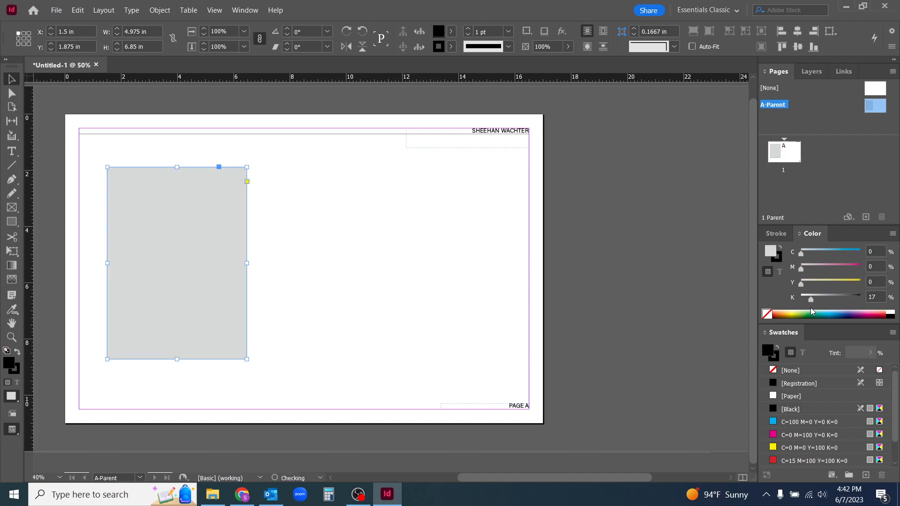
click(779, 259)
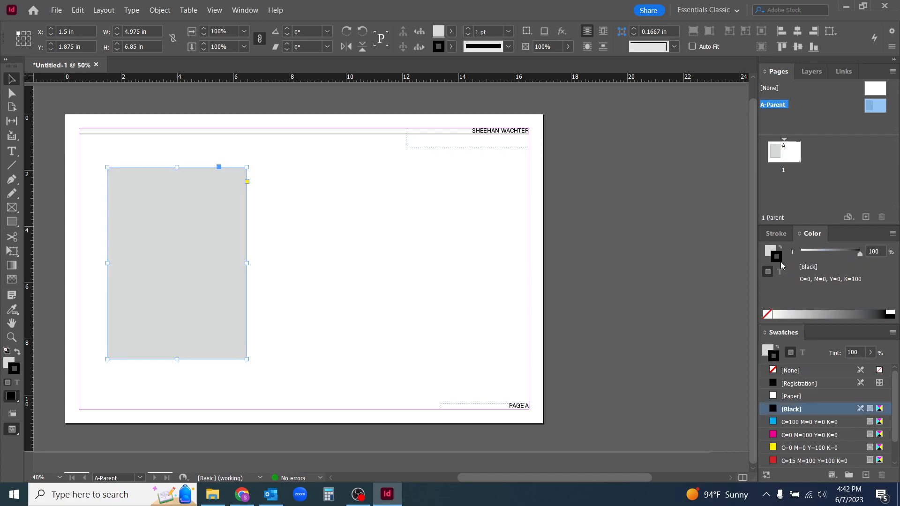
click(767, 314)
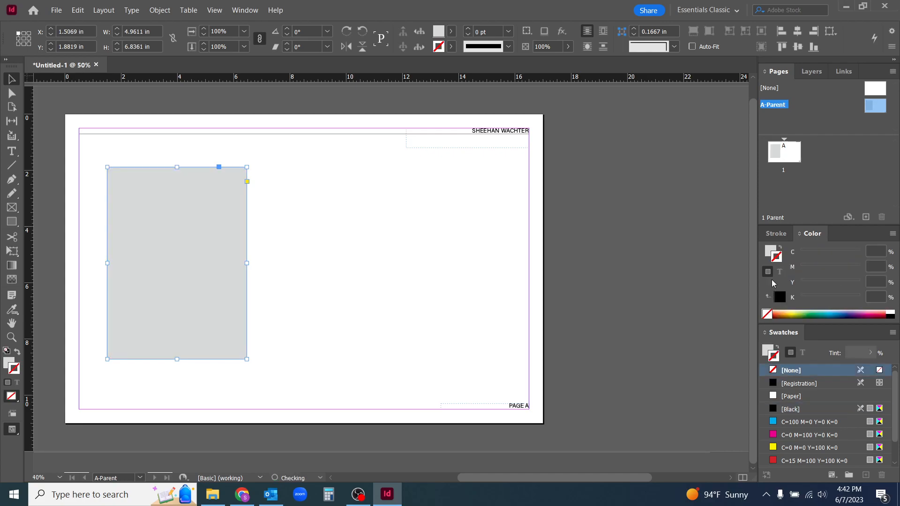
click(770, 253)
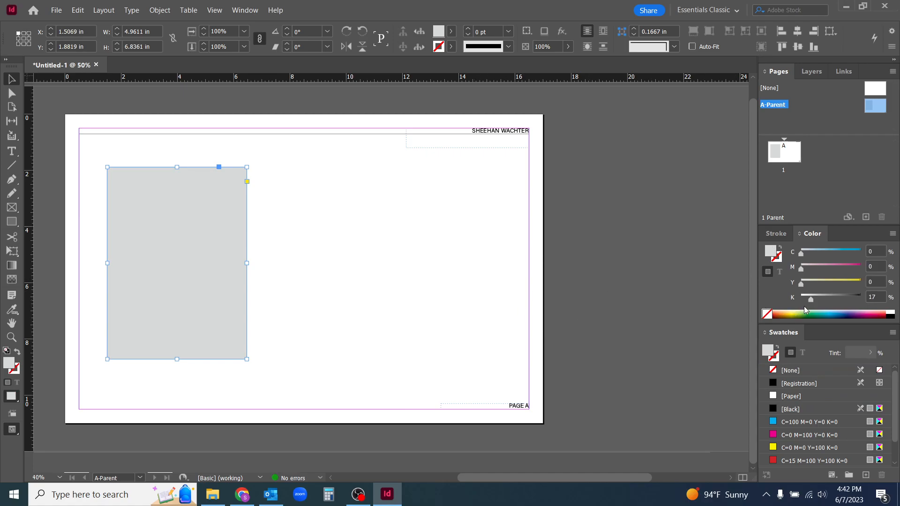
drag(813, 304, 808, 305)
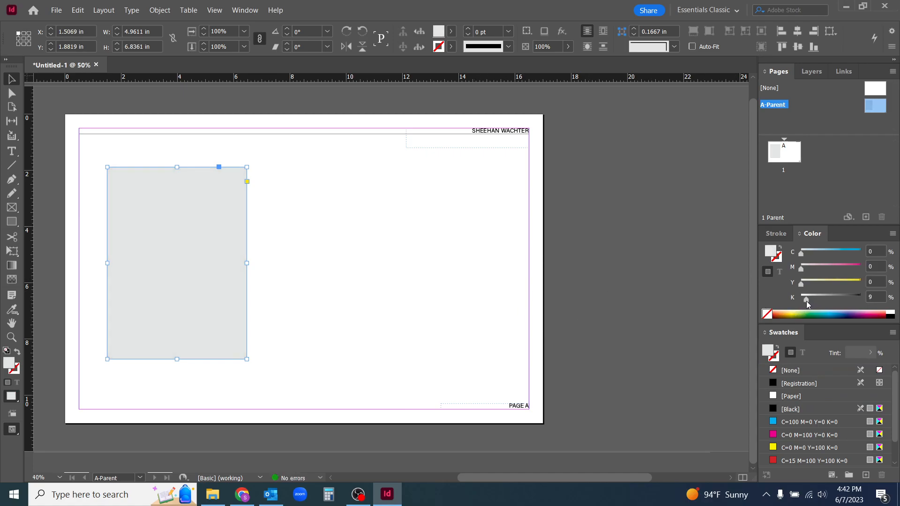
click(386, 321)
scroll(371, 325, left, 2)
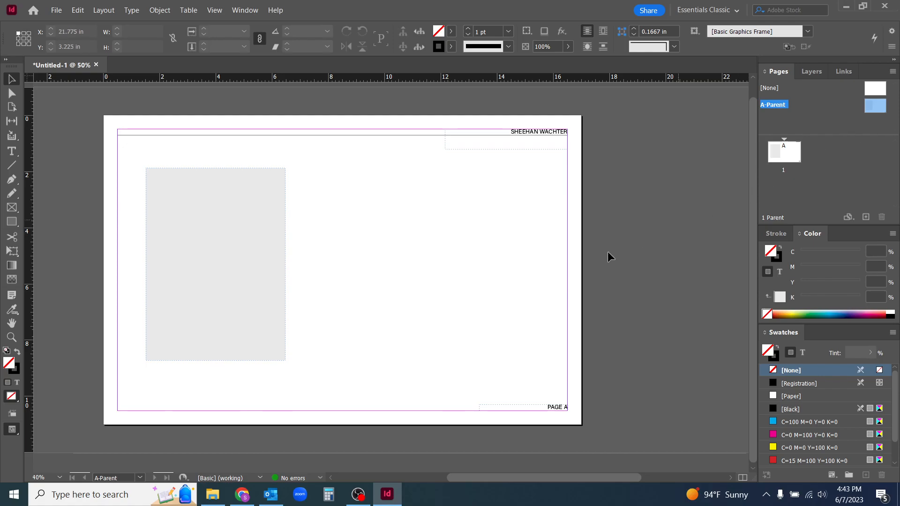
Step: Go to page 1 and add a second page based on A-Parent from the Pages panel
double_click(784, 152)
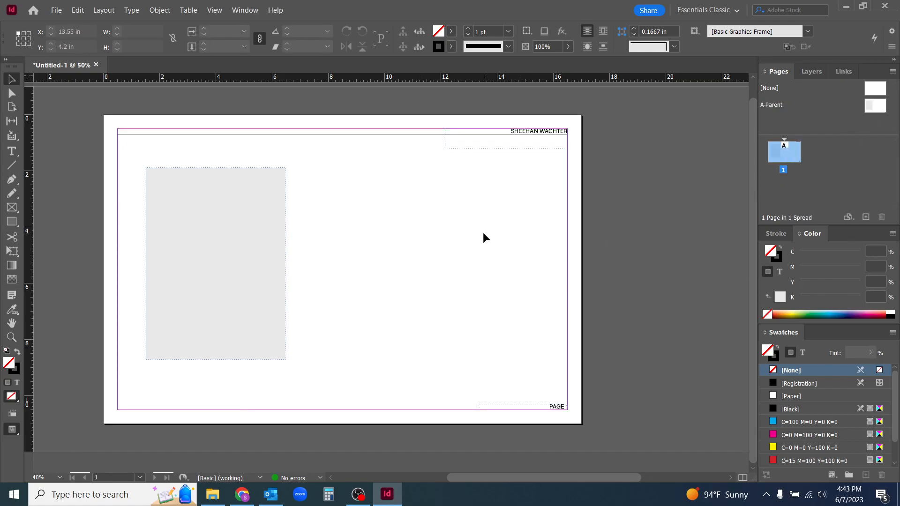
drag(497, 241, 525, 244)
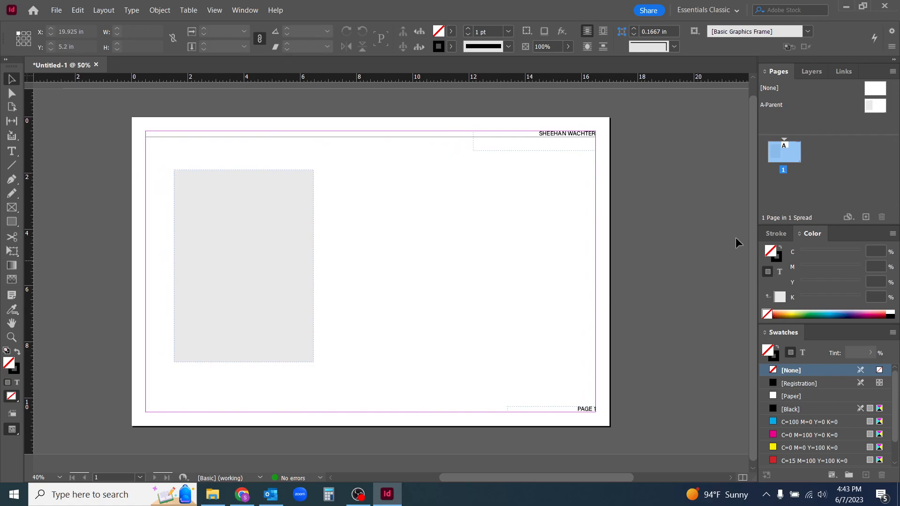
click(878, 113)
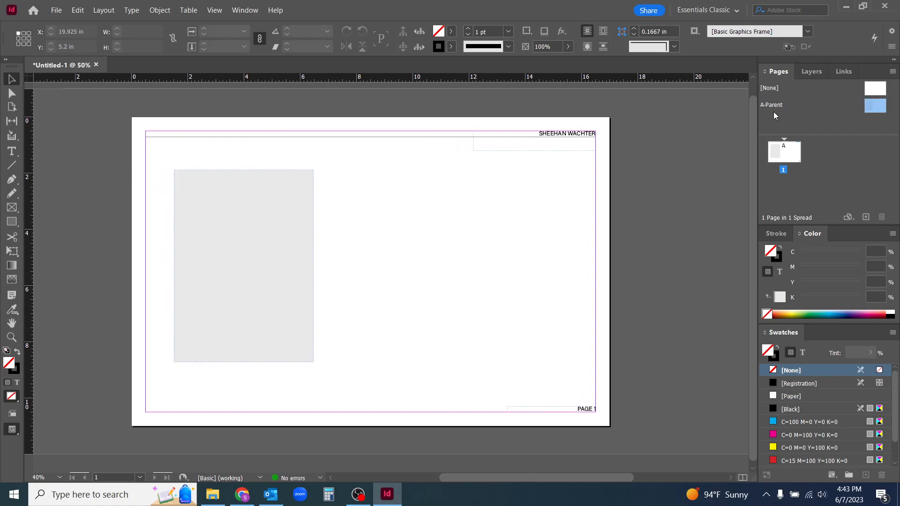
double_click(793, 158)
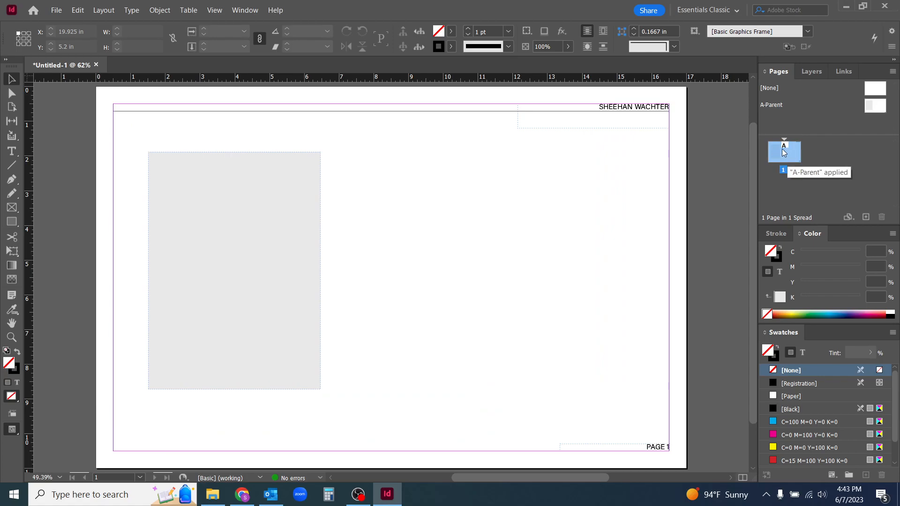
mouse_move(583, 281)
mouse_down()
mouse_move(603, 252)
mouse_move(589, 287)
mouse_up()
drag(476, 285, 472, 278)
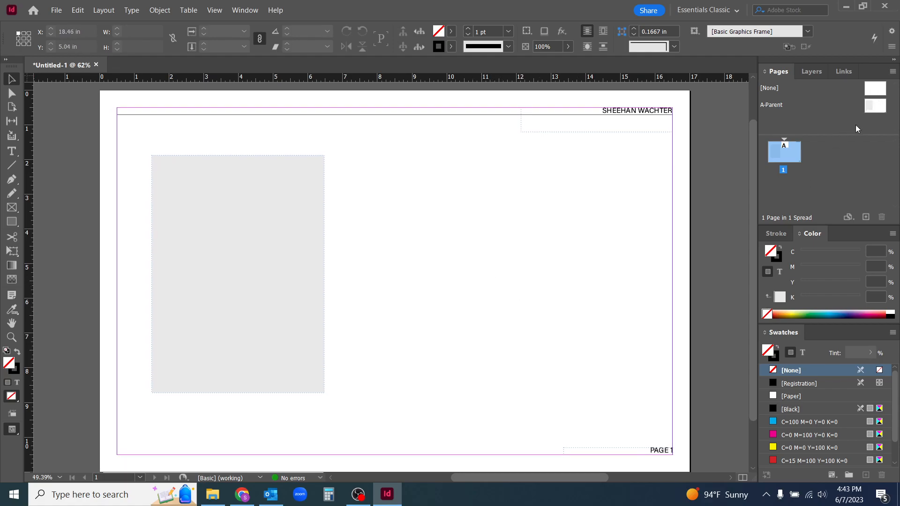
click(866, 218)
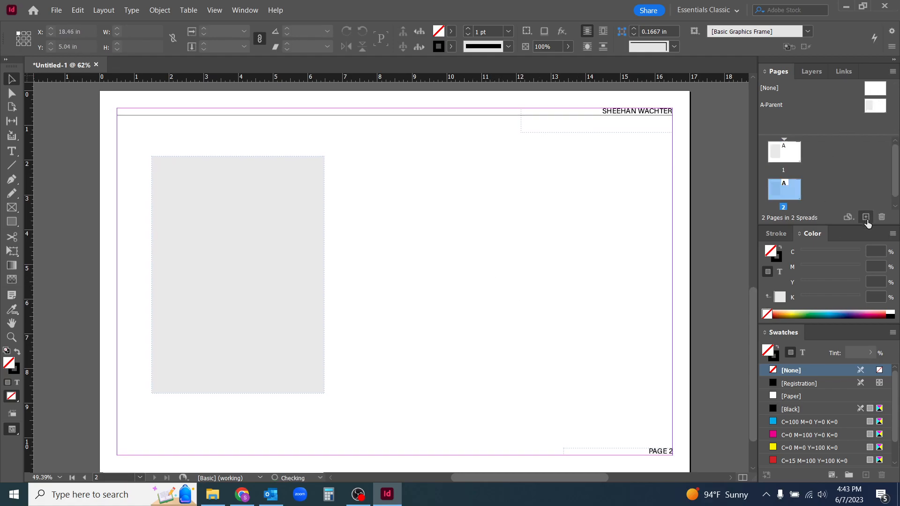
Step: Pan down to inspect page 2's header and page number, then scroll back to page 1
scroll(499, 176, down, 2)
scroll(493, 242, up, 1)
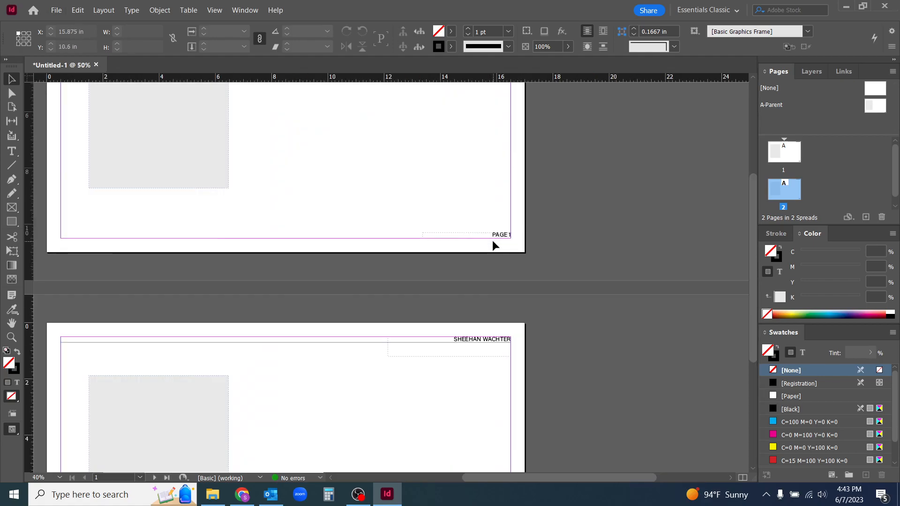
drag(486, 328, 496, 223)
drag(483, 277, 497, 241)
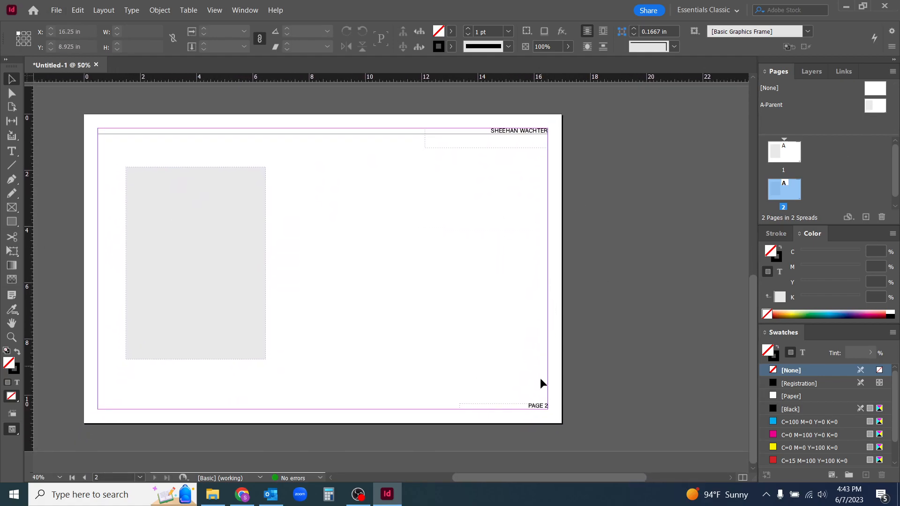
drag(522, 216, 520, 355)
drag(521, 205, 521, 251)
drag(619, 280, 609, 150)
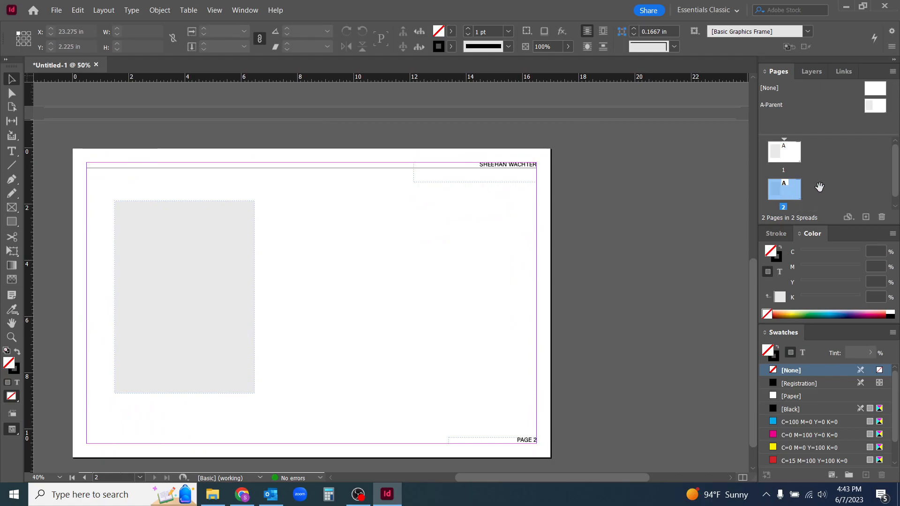
scroll(468, 271, up, 8)
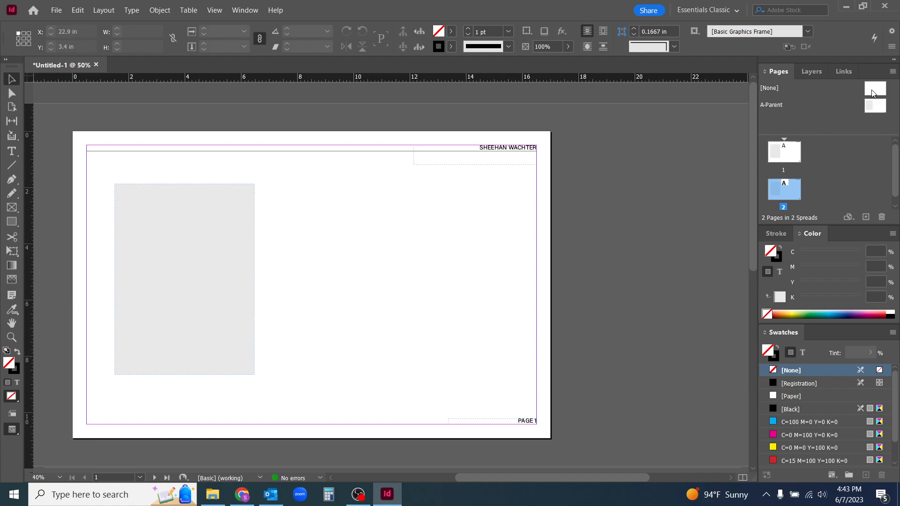
Step: Apply [None] to page 1 and type 'Material Culture: Weaving' into a new text frame
drag(880, 93, 784, 155)
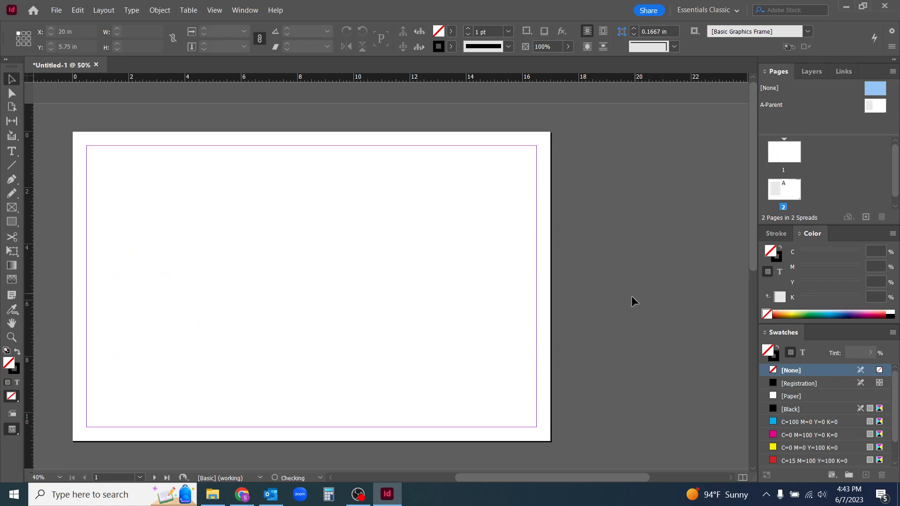
mouse_move(581, 369)
mouse_down()
mouse_move(629, 280)
mouse_move(605, 201)
mouse_move(587, 399)
mouse_move(579, 384)
mouse_up()
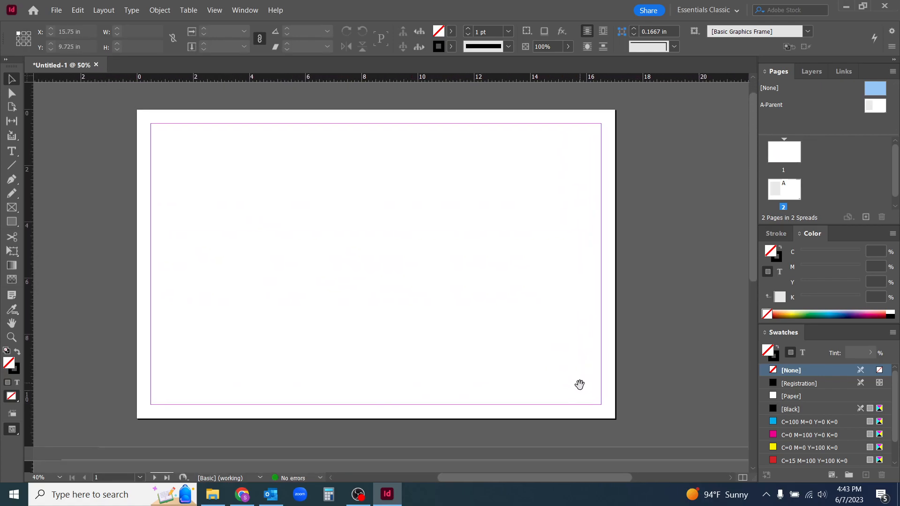
key(t)
drag(358, 213, 492, 309)
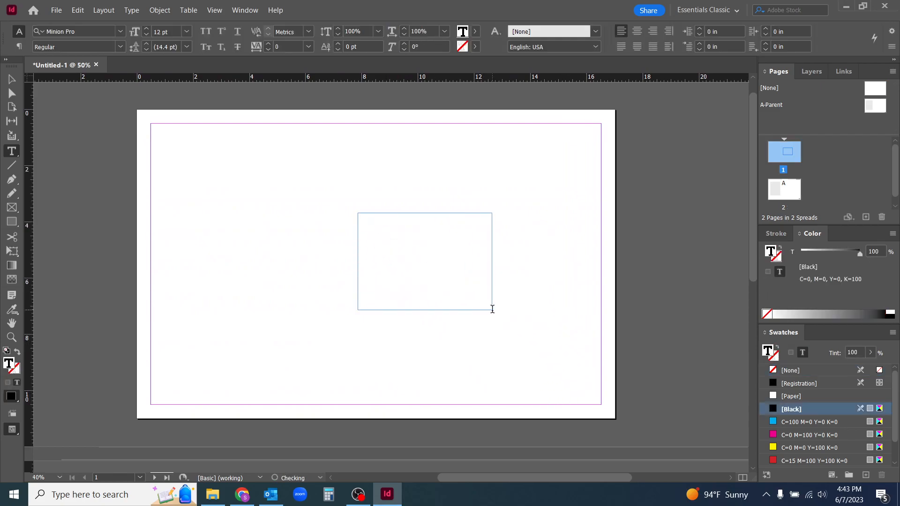
text(Mai)
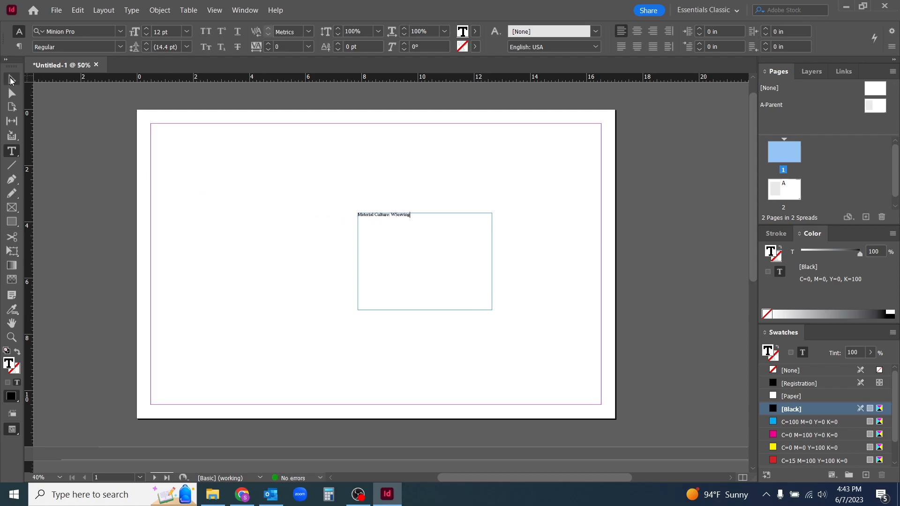
click(12, 80)
Step: Delete the stray S from 'Weaving' and select the whole title line
click(221, 198)
scroll(406, 296, up, 1)
scroll(405, 296, up, 1)
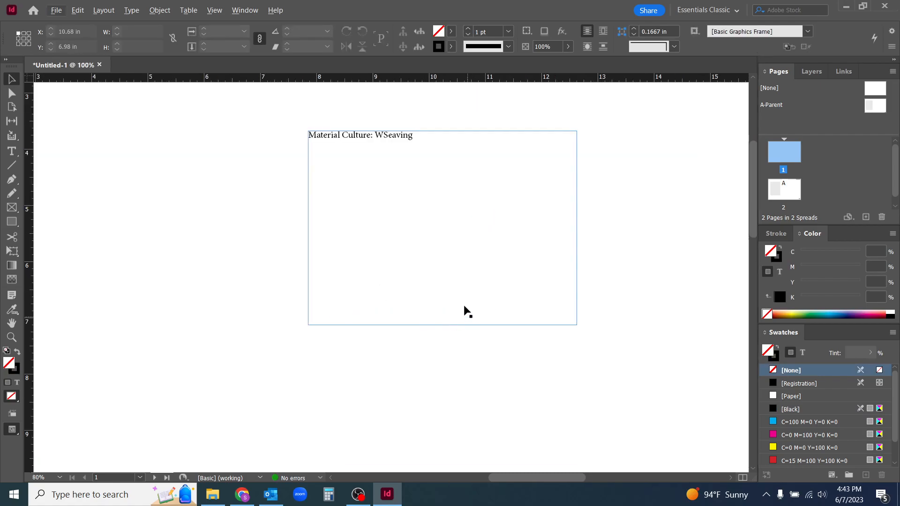
click(394, 138)
double_click(393, 136)
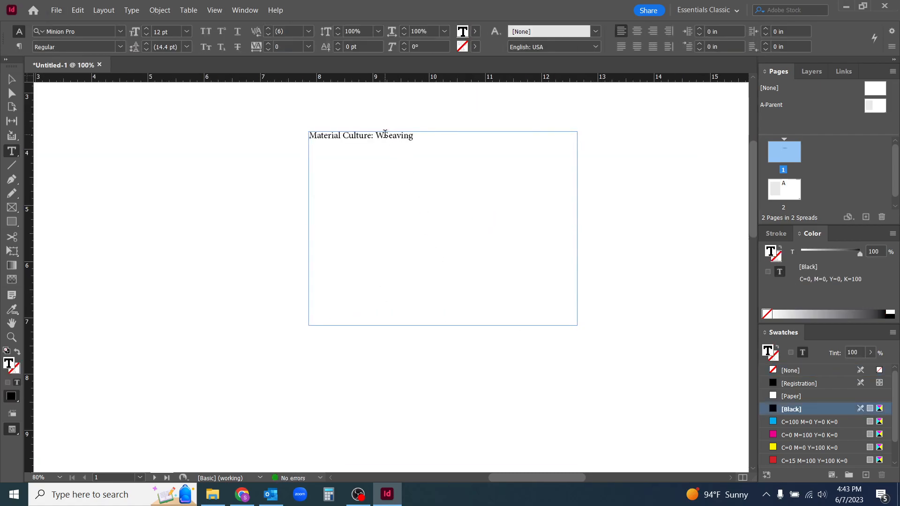
key(BackSpace)
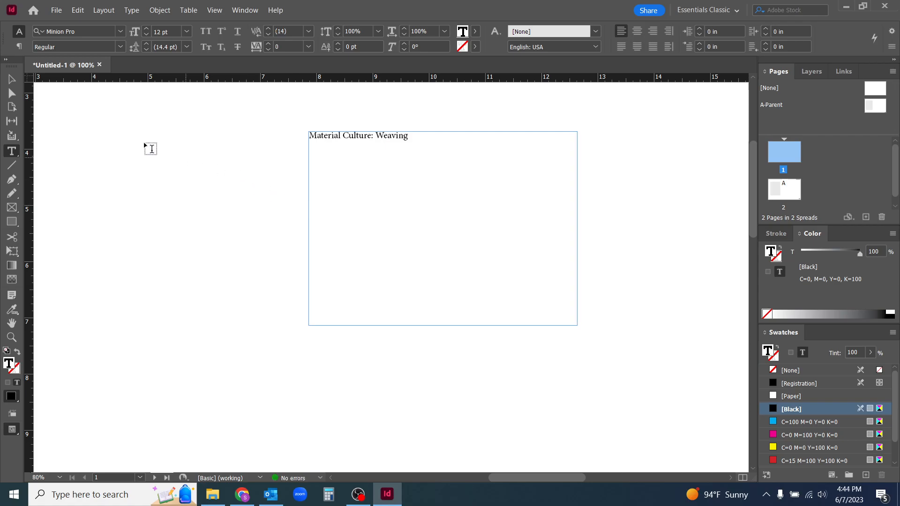
click(11, 79)
triple_click(342, 134)
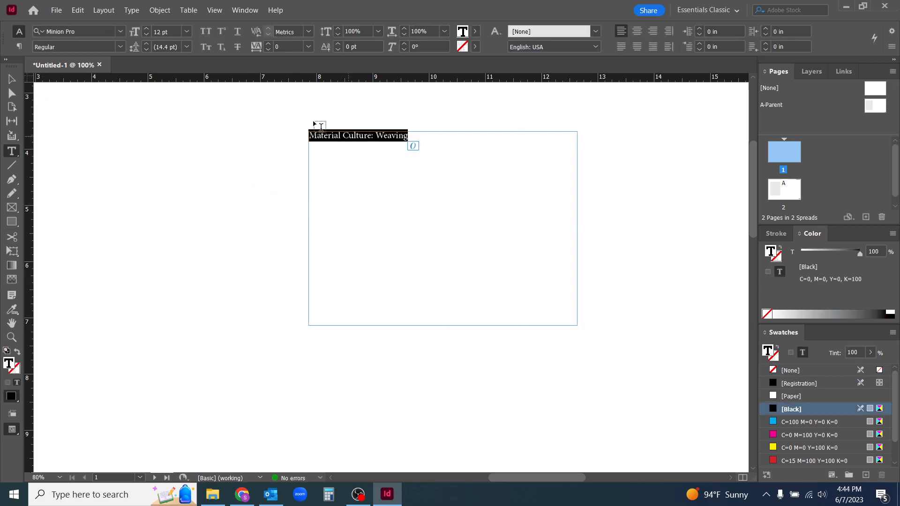
Step: Set the title in Acumin Variable Concept at 31 pt in all caps
click(121, 31)
scroll(140, 159, up, 4)
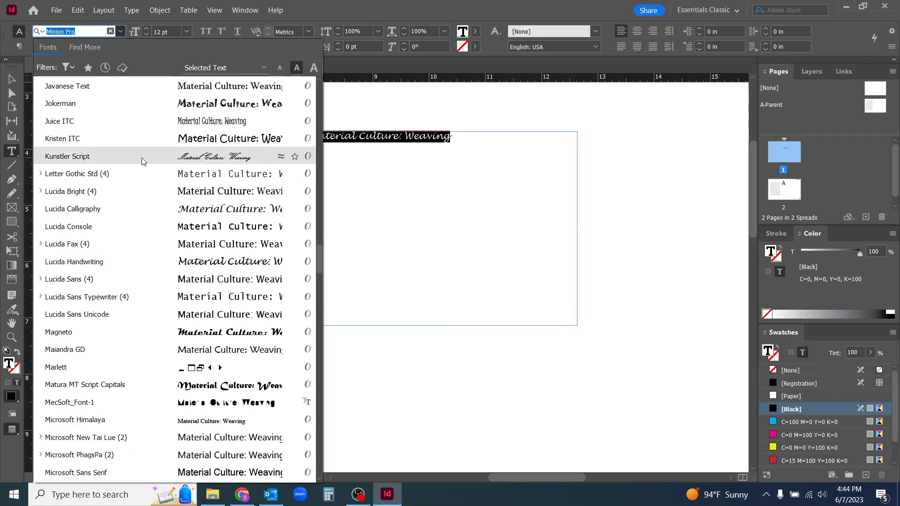
drag(321, 249, 320, 89)
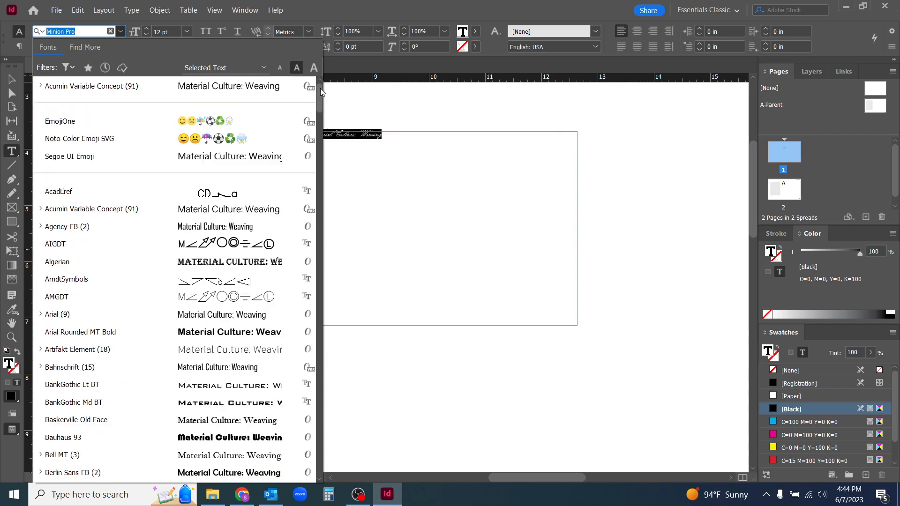
click(97, 92)
click(148, 28)
click(148, 29)
click(148, 28)
click(148, 28)
click(149, 28)
click(148, 28)
click(149, 28)
click(148, 28)
click(148, 28)
click(148, 28)
click(149, 28)
click(148, 28)
click(148, 28)
click(205, 31)
click(148, 28)
click(148, 28)
click(147, 28)
click(147, 28)
click(147, 28)
Step: Apply the Wide Thin font style to the title
click(106, 48)
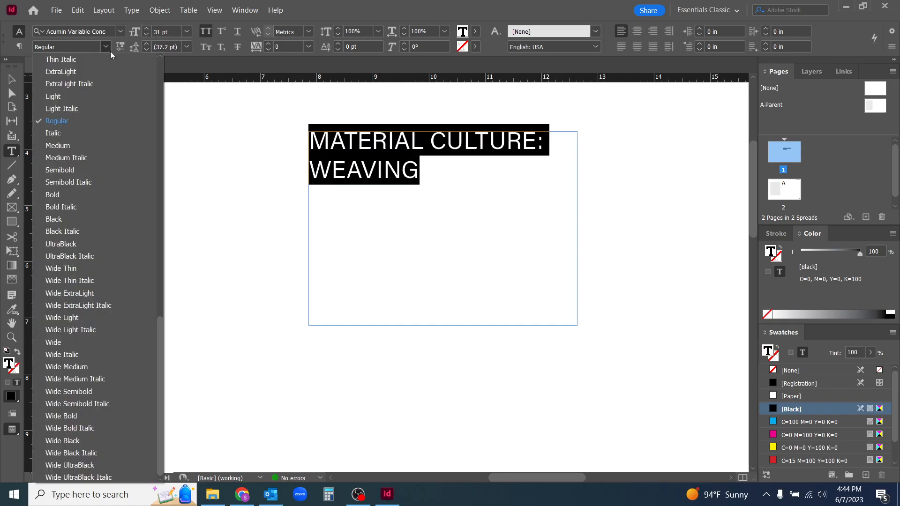
click(107, 50)
click(106, 51)
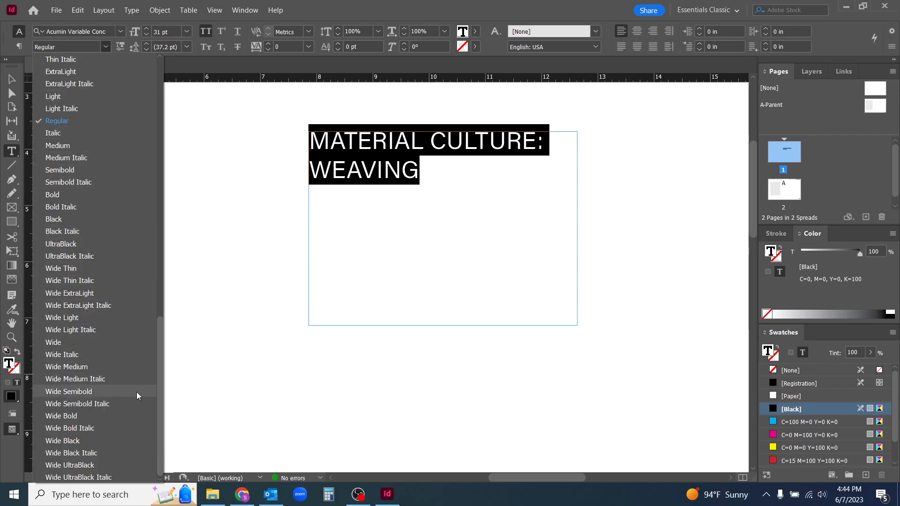
drag(160, 373, 129, 74)
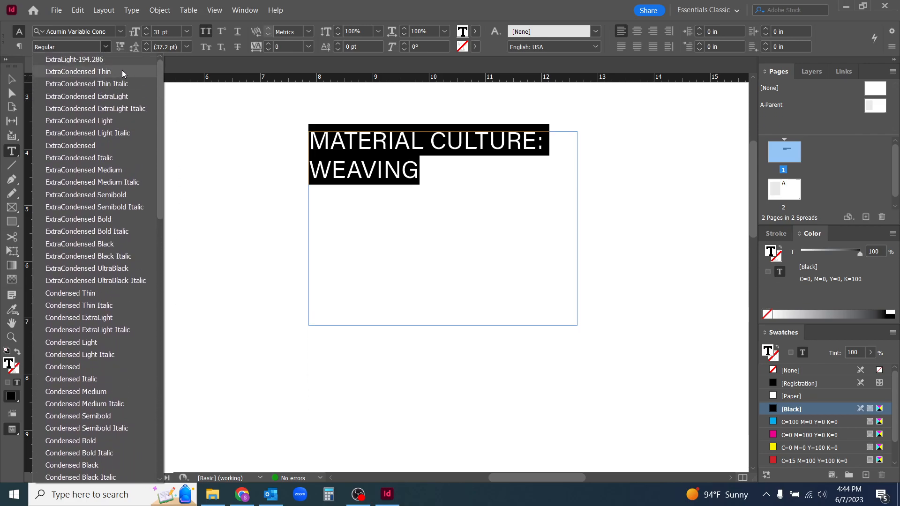
drag(160, 211, 162, 457)
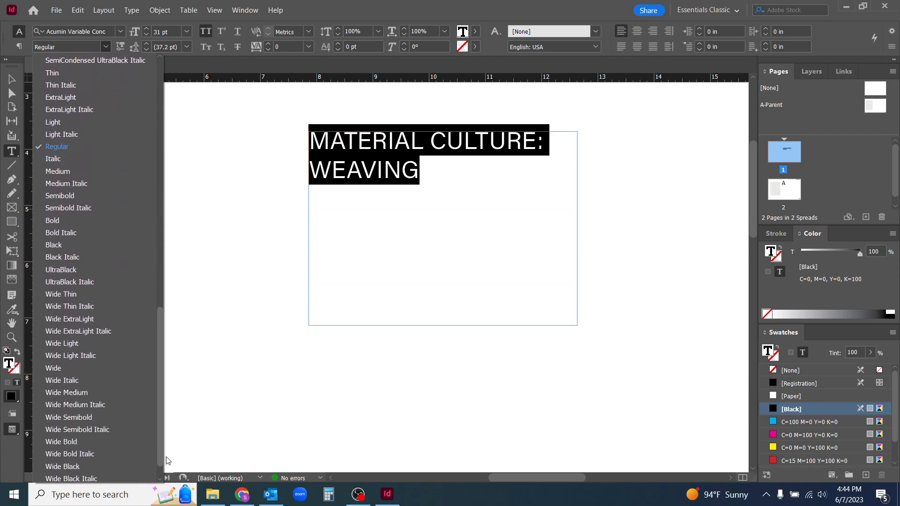
click(80, 295)
Step: Move the title frame so its top-left corner sits at the page centre, X 8.5 in, Y 5.5 in
click(12, 80)
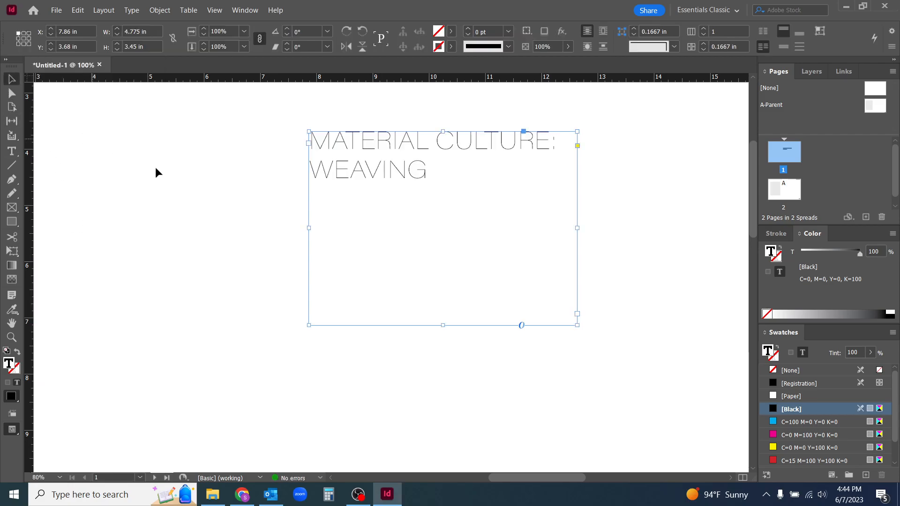
click(207, 261)
drag(209, 265, 279, 250)
scroll(282, 239, down, 2)
click(360, 206)
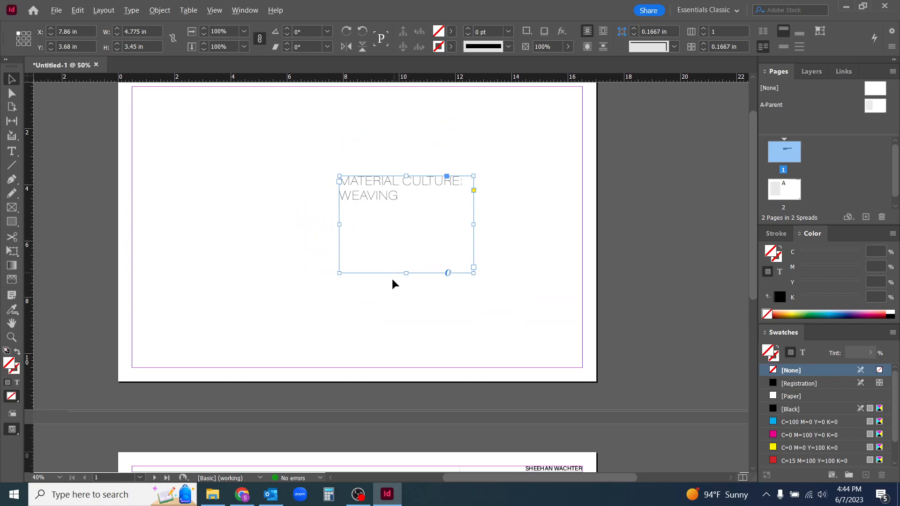
drag(367, 272, 388, 288)
click(319, 155)
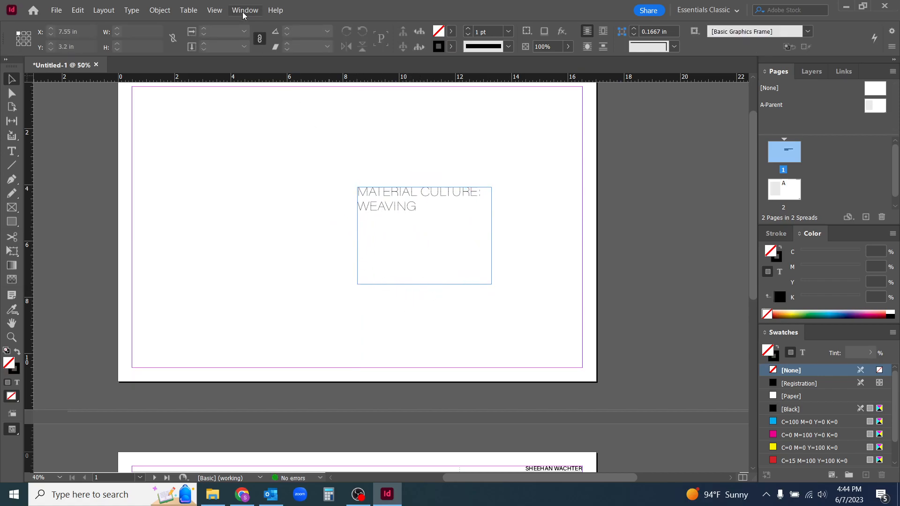
drag(407, 191, 407, 235)
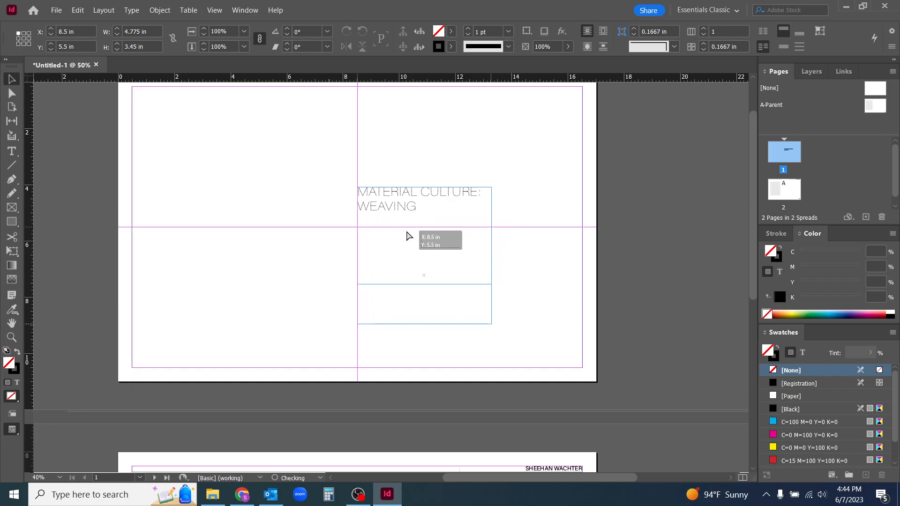
drag(407, 235, 407, 236)
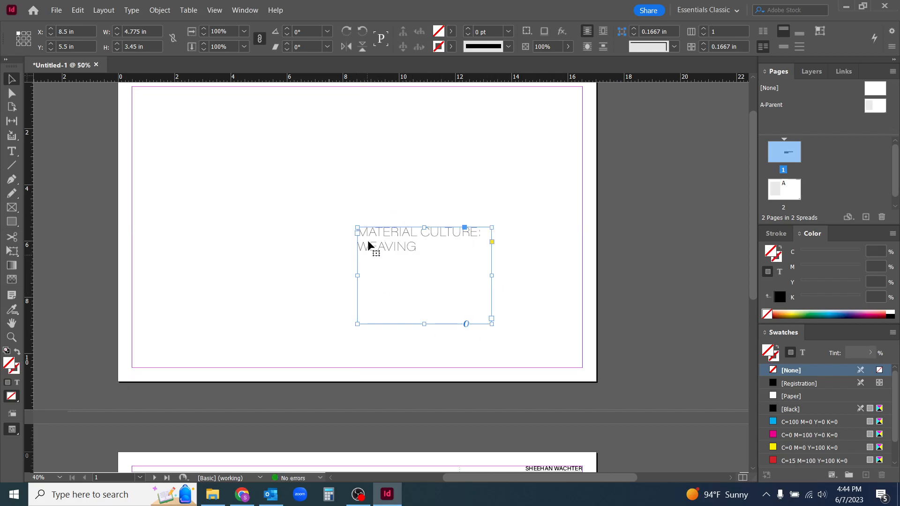
scroll(408, 288, up, 1)
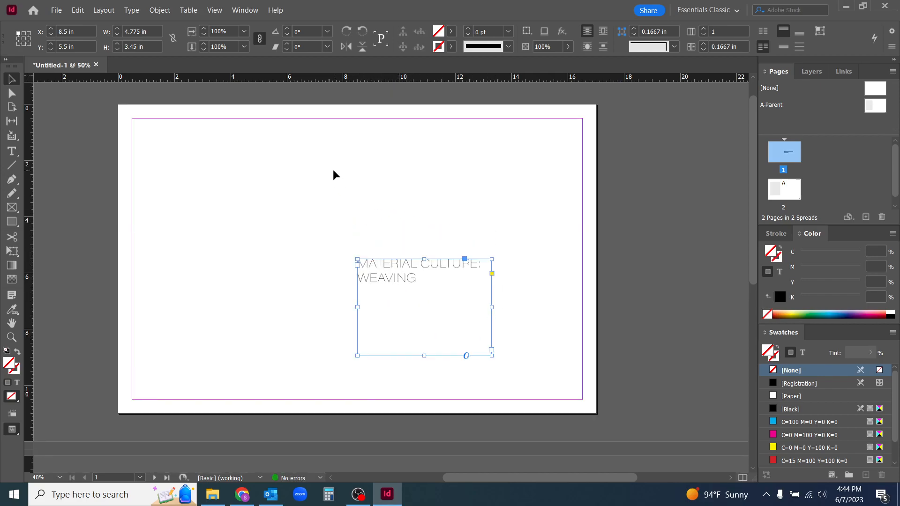
click(283, 266)
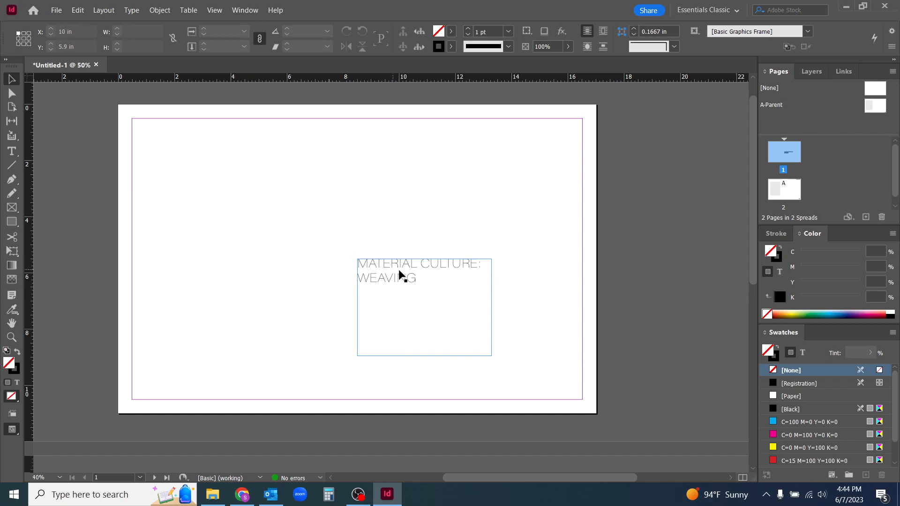
click(214, 16)
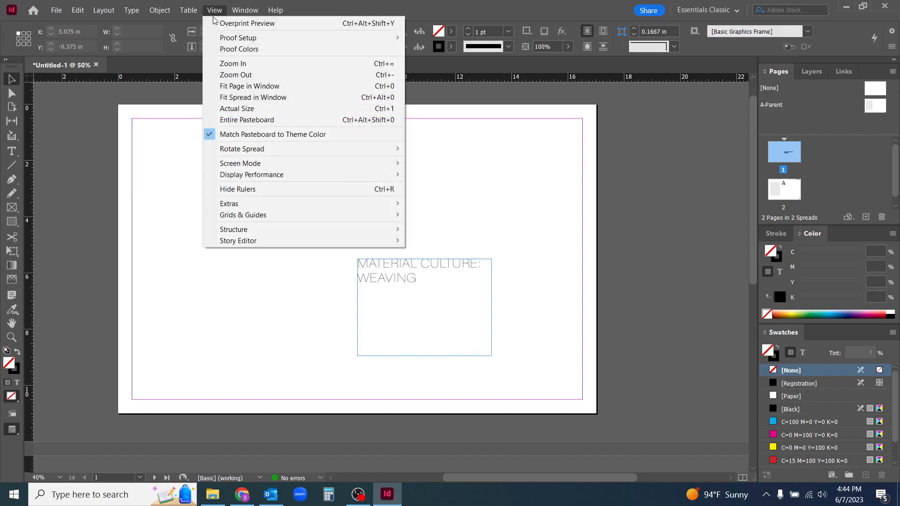
click(249, 15)
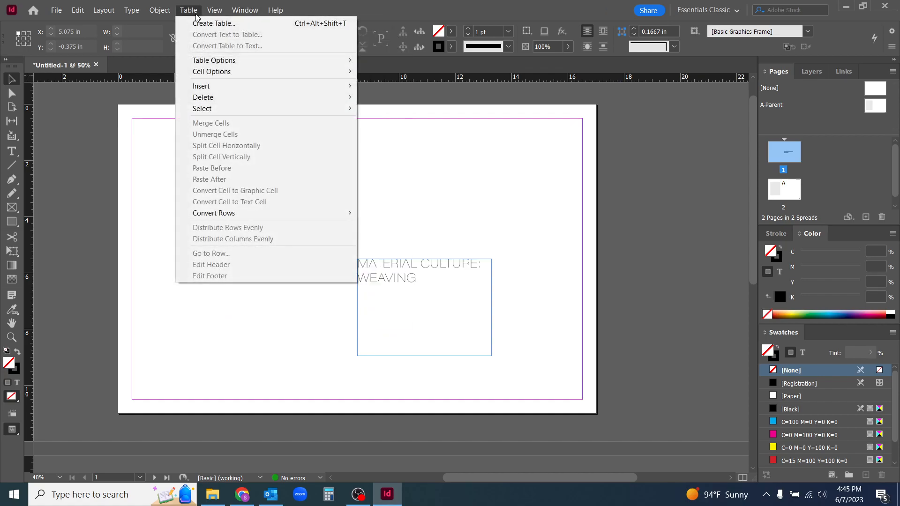
mouse_move(157, 14)
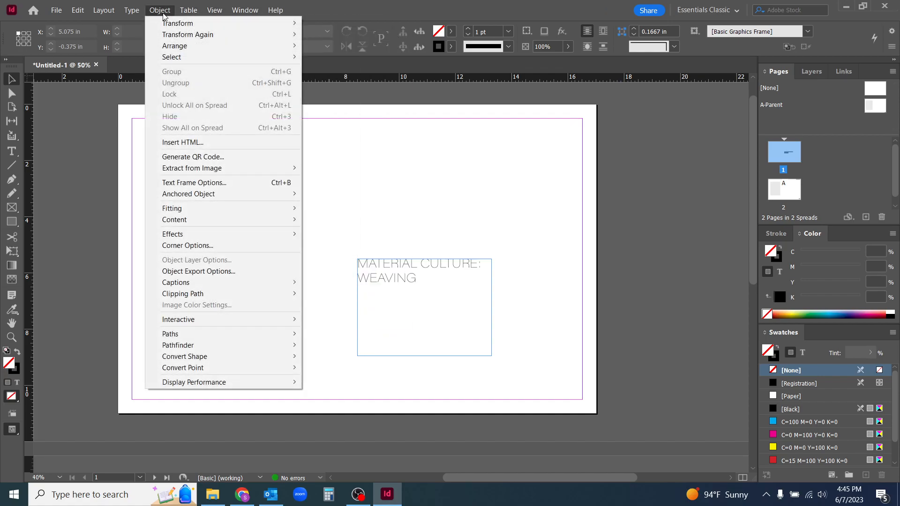
mouse_move(215, 10)
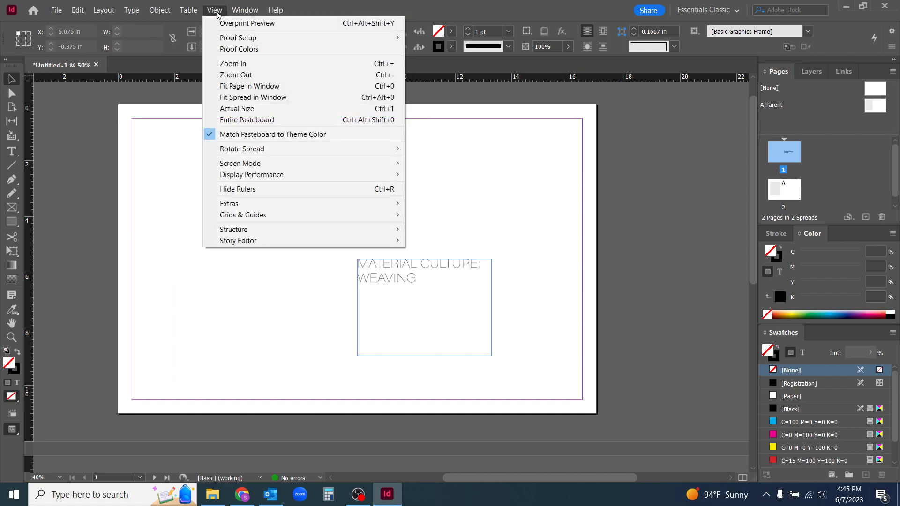
mouse_move(340, 218)
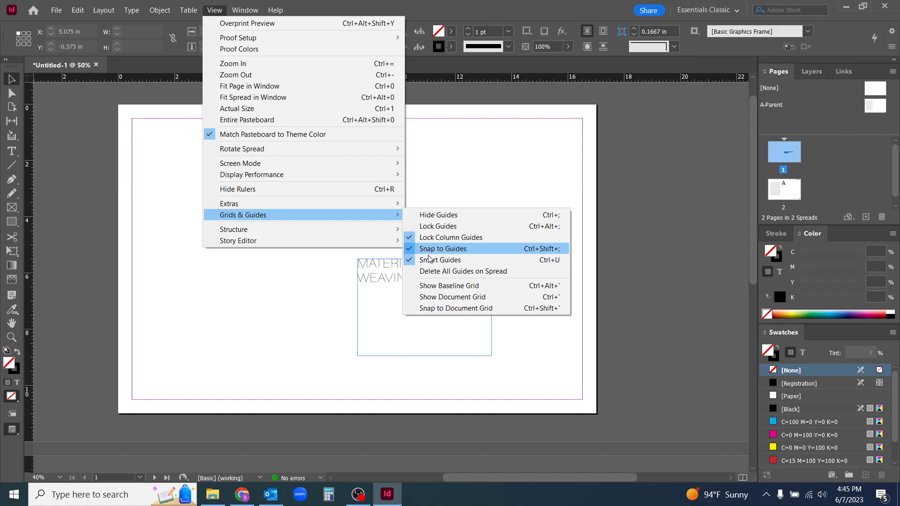
click(188, 270)
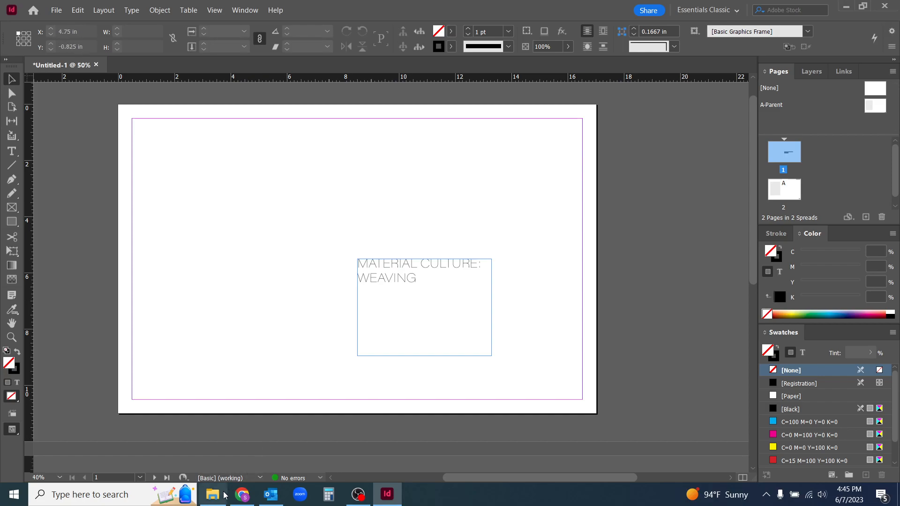
Step: Resize the title frame so WEAVING wraps, then fit its height to the text, 0.8331 in
click(431, 349)
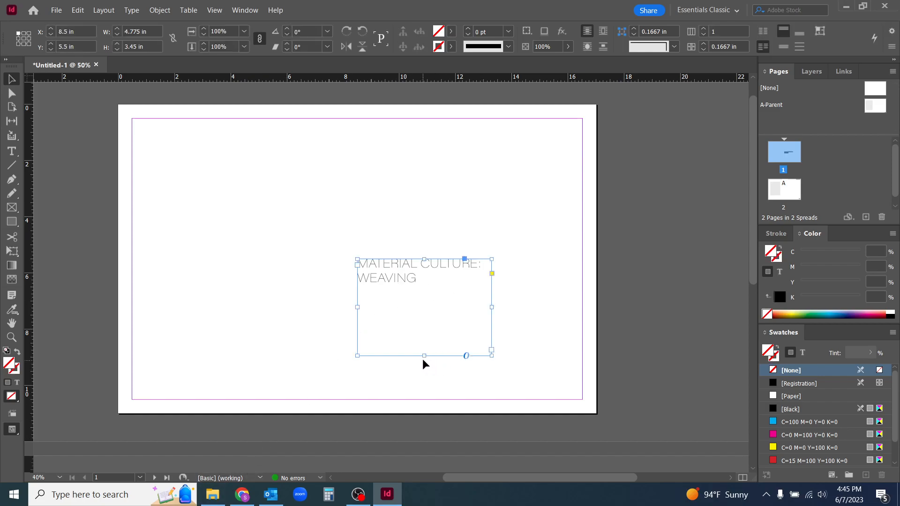
drag(424, 356, 424, 312)
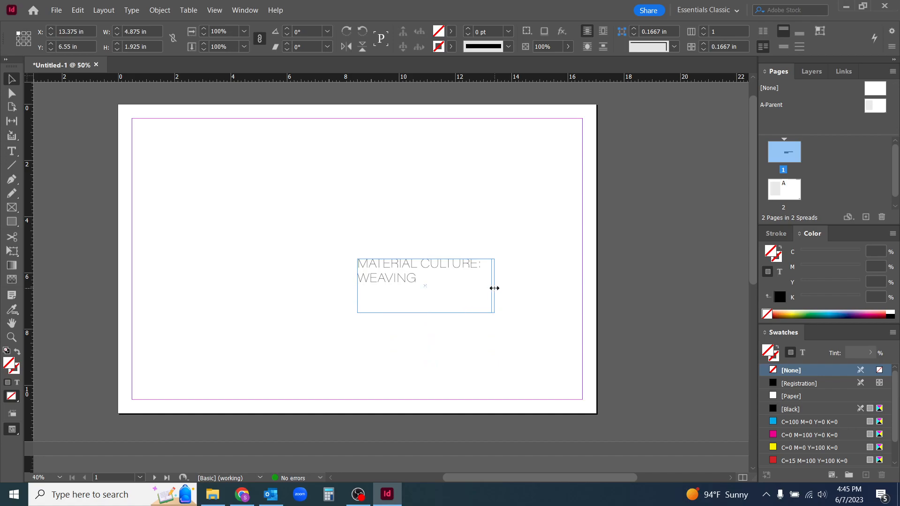
mouse_move(492, 287)
mouse_down()
mouse_move(565, 303)
mouse_move(559, 287)
mouse_move(484, 291)
mouse_up()
click(466, 392)
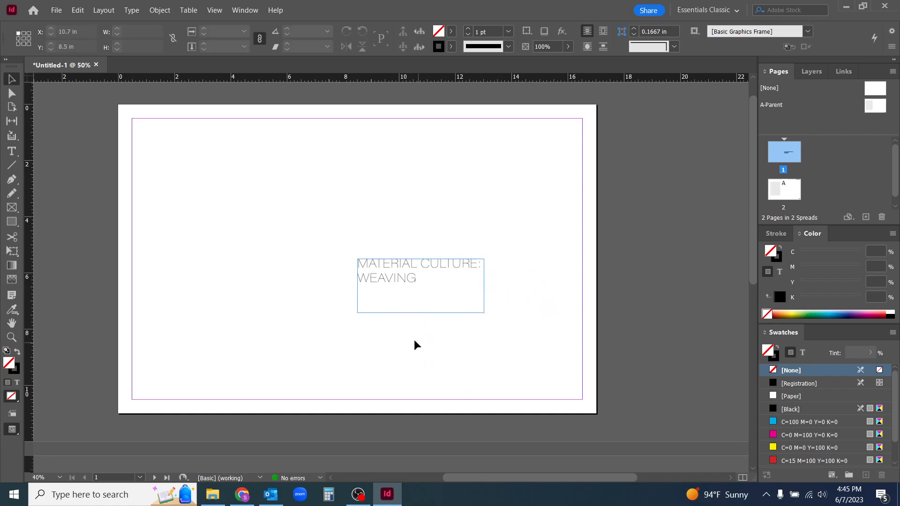
scroll(422, 347, up, 1)
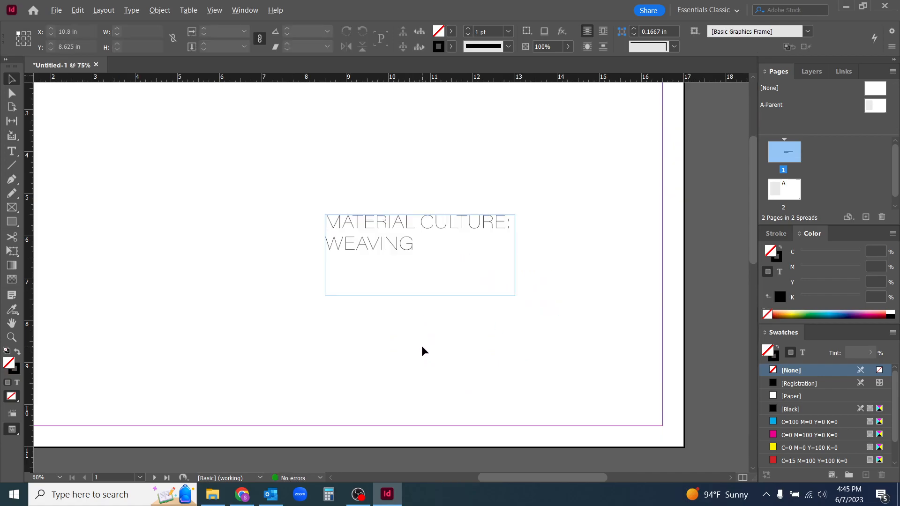
click(420, 297)
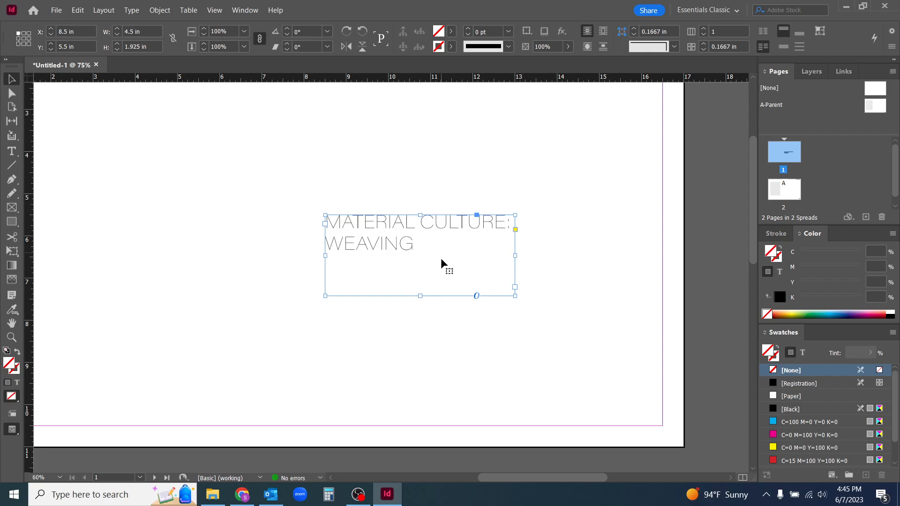
double_click(420, 296)
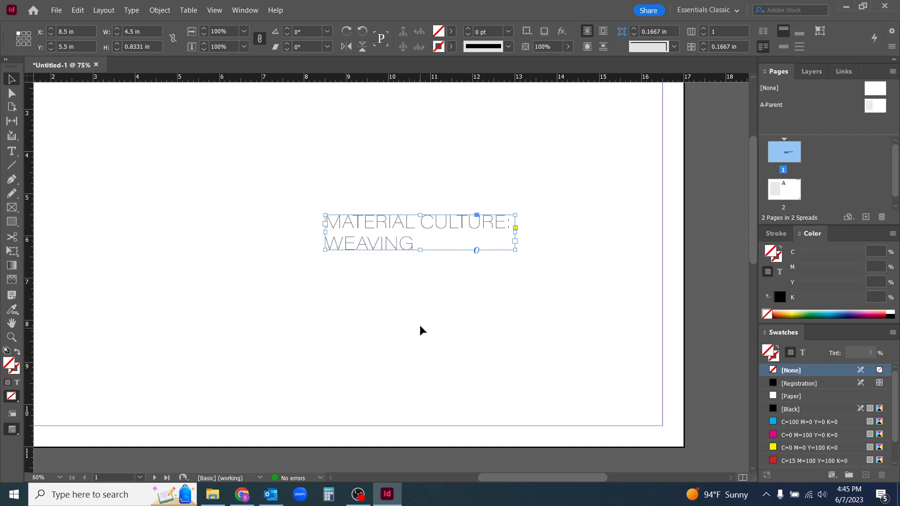
click(334, 409)
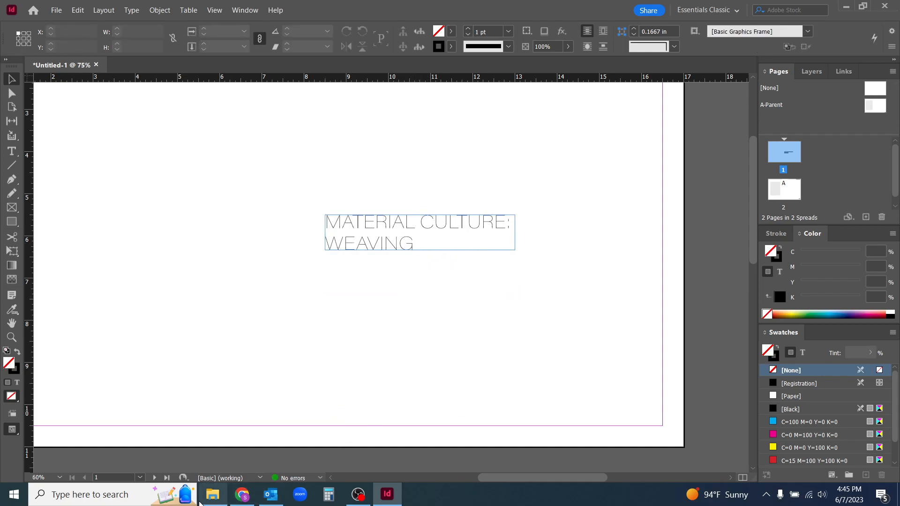
Step: Open 230607_InDesign in File Explorer and drag the cut-out IMG_20200610_151733 photo into InDesign
mouse_move(217, 503)
click(253, 446)
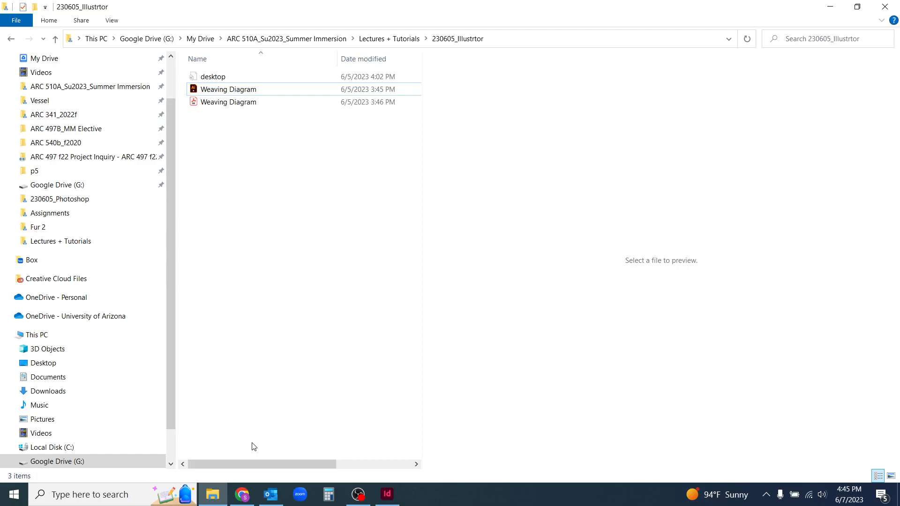
click(377, 40)
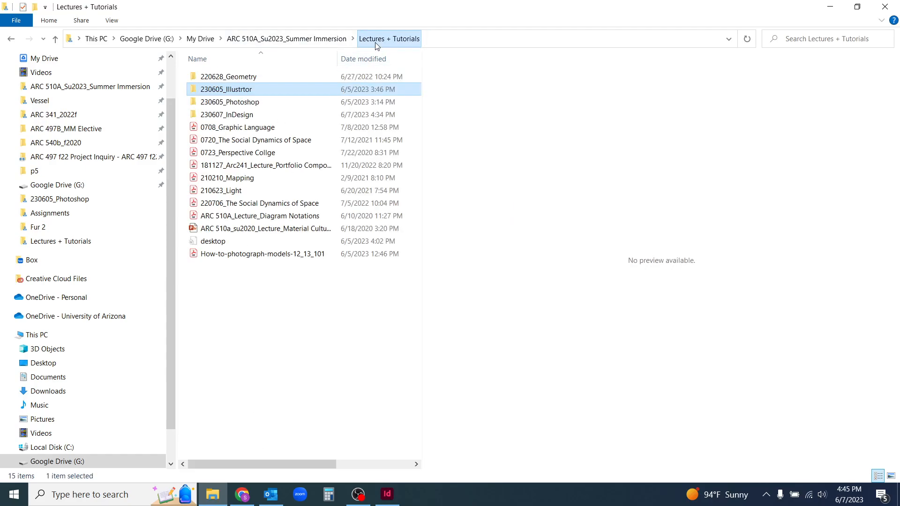
double_click(239, 114)
click(316, 123)
click(362, 137)
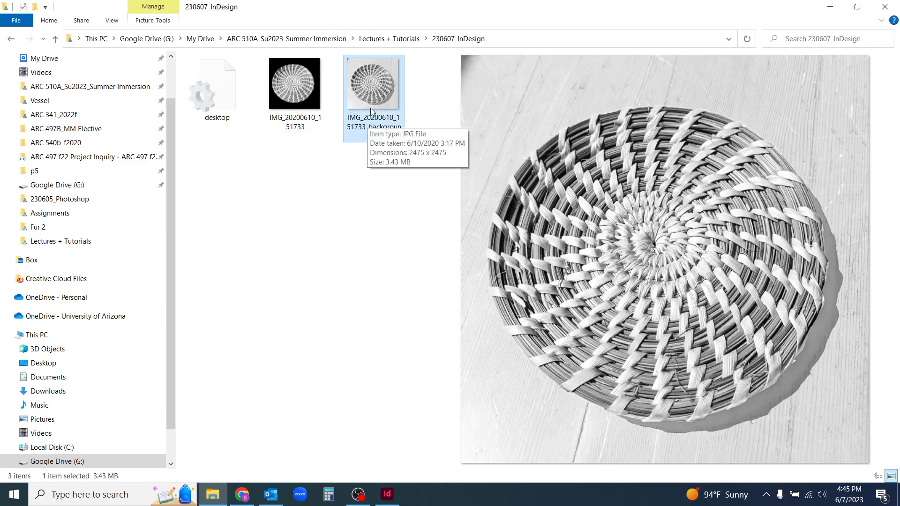
click(312, 103)
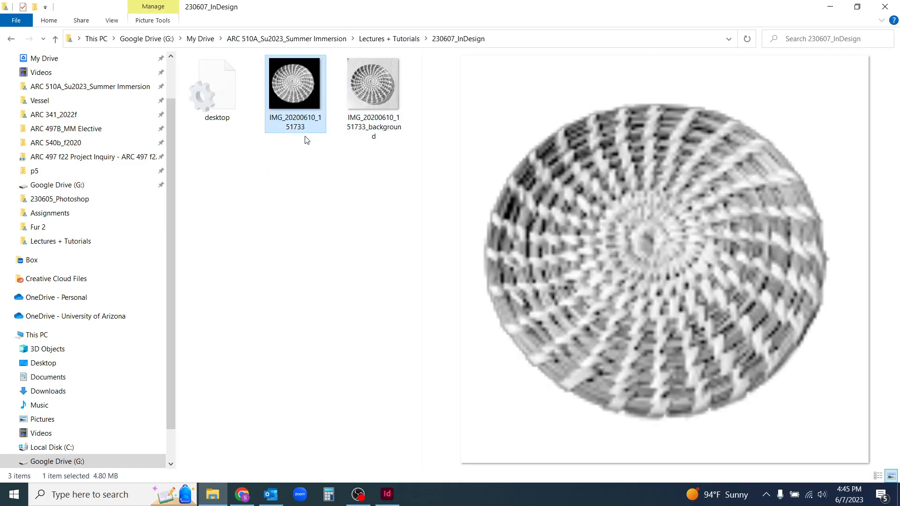
drag(302, 104, 195, 210)
Step: Re-place the basket photo as a 3.7125 in square frame and move it left of the title
click(195, 211)
scroll(448, 375, down, 1)
drag(451, 388, 373, 297)
drag(408, 330, 419, 309)
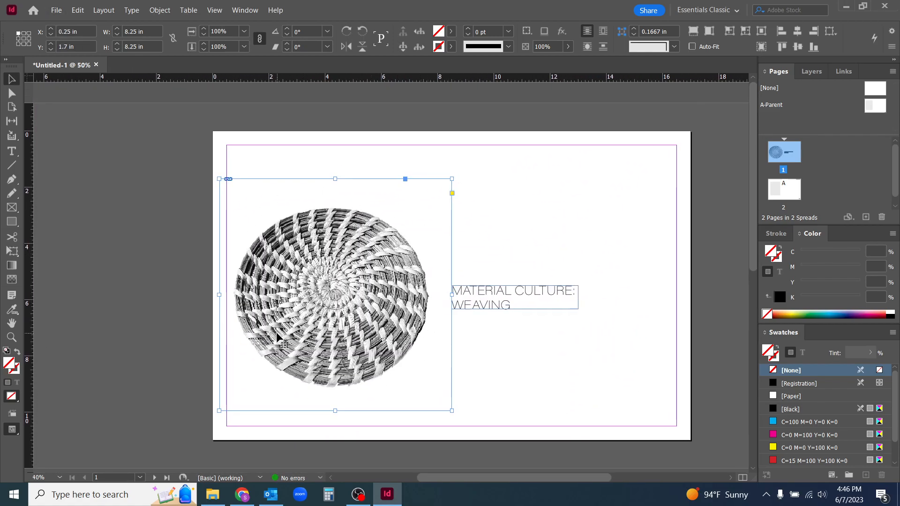
mouse_move(280, 258)
mouse_down()
mouse_move(298, 241)
mouse_move(280, 252)
mouse_up()
key(ctrl+z)
key(ctrl+z)
key(ctrl+z)
key(ctrl+z)
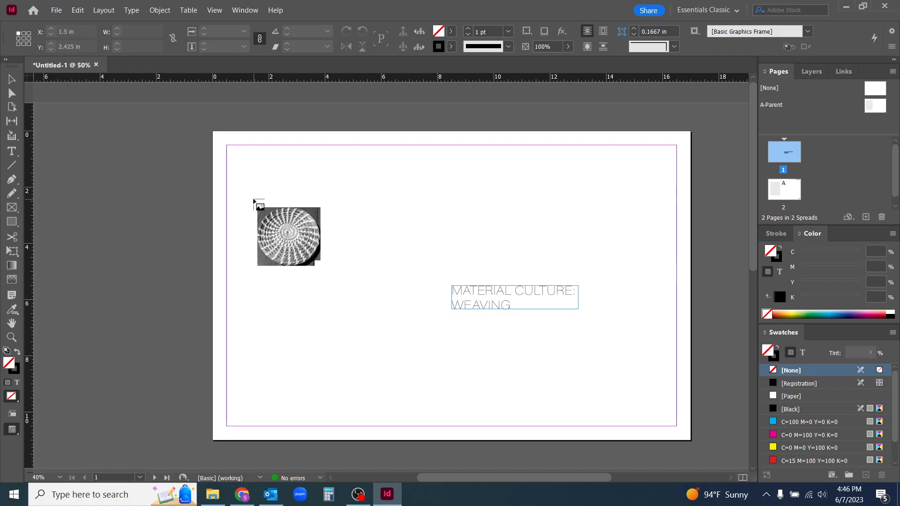
click(252, 197)
drag(326, 315, 302, 297)
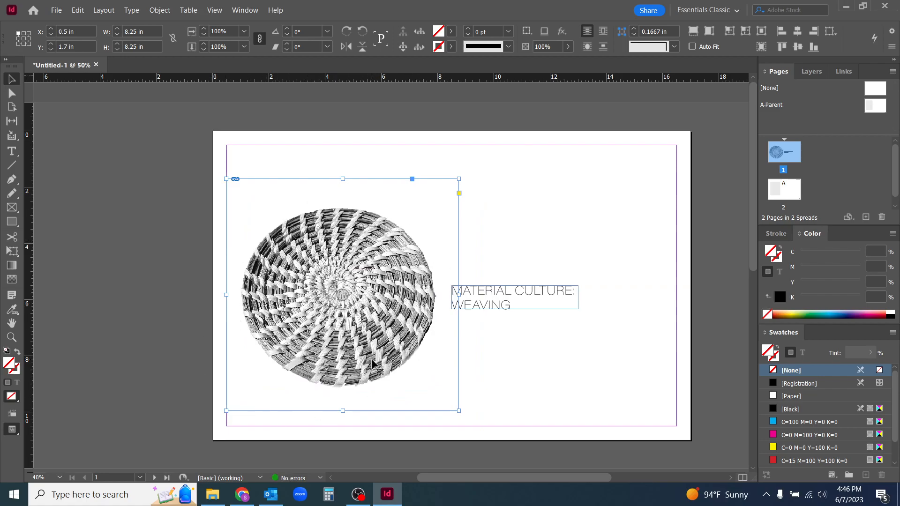
key(ctrl+z)
key(ctrl+z)
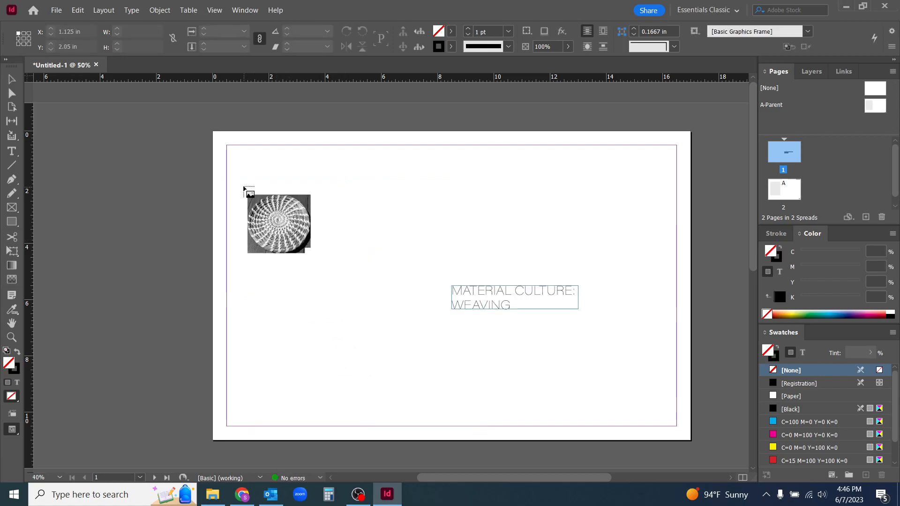
drag(241, 186, 346, 290)
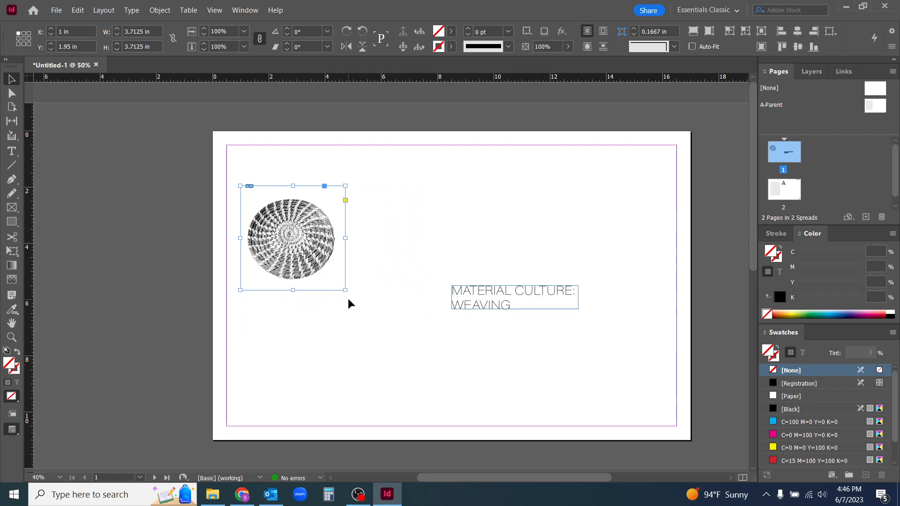
drag(313, 258, 365, 324)
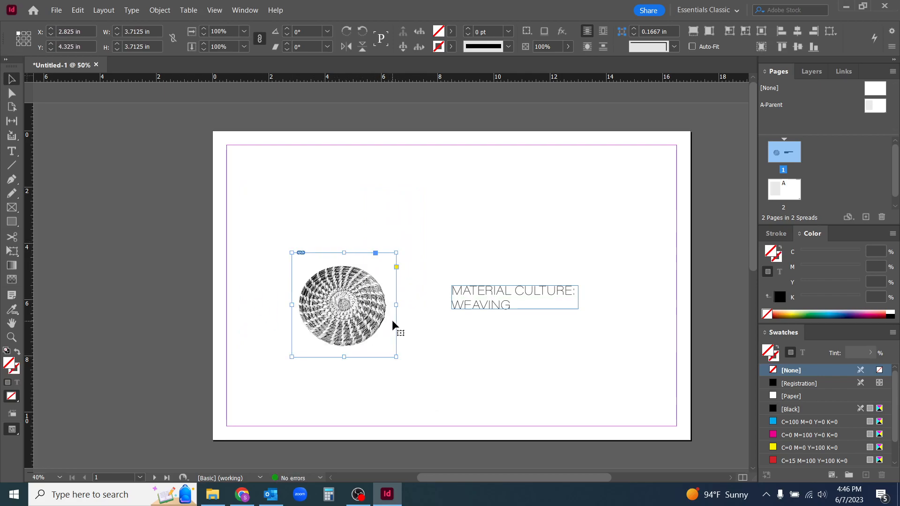
Step: Delete the basket photo from page 1, leaving only the MATERIAL CULTURE: WEAVING title frame
key(Delete)
key(alt+Tab)
key(Right)
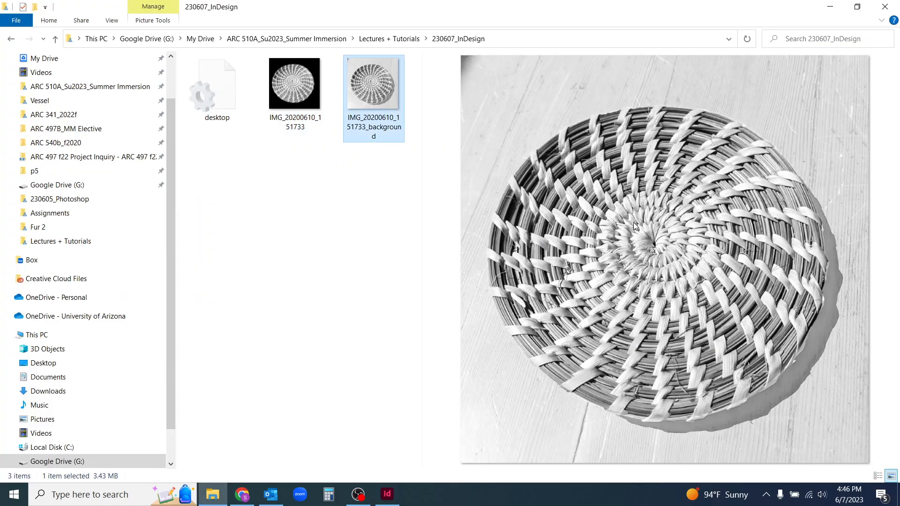
key(alt+Tab)
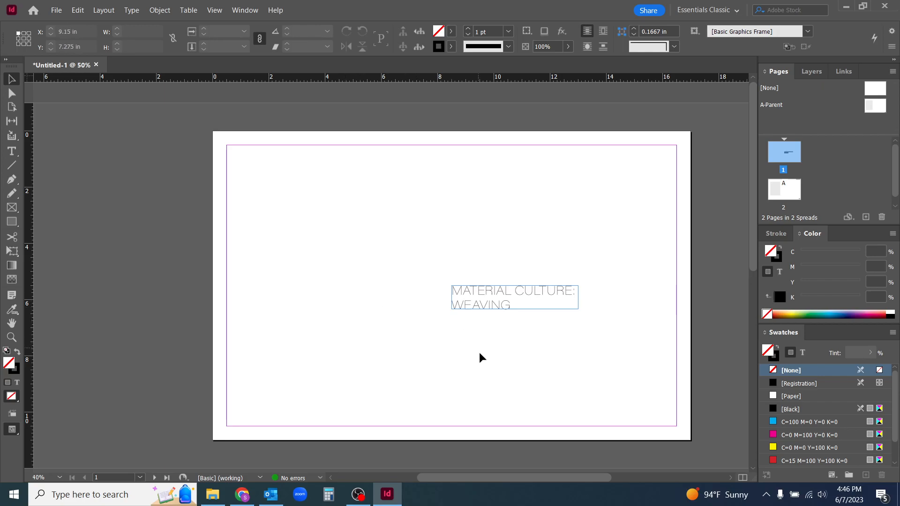
click(57, 14)
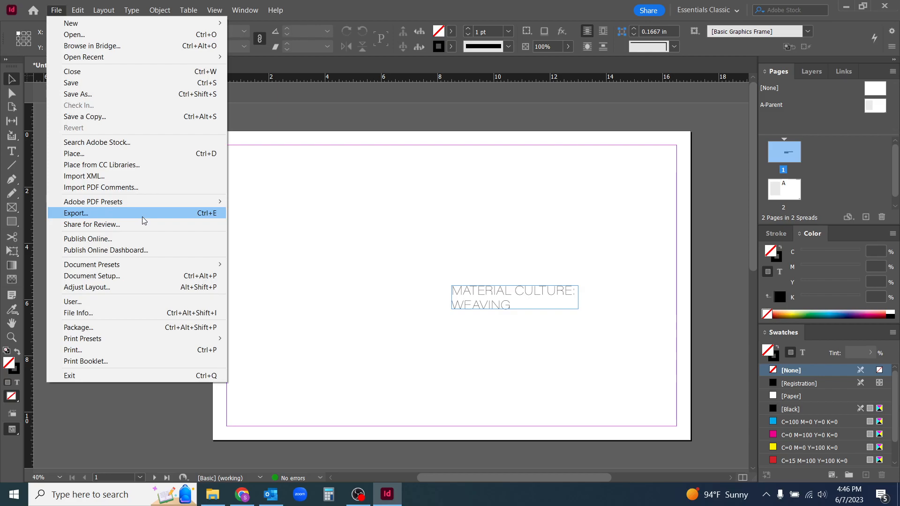
mouse_move(81, 13)
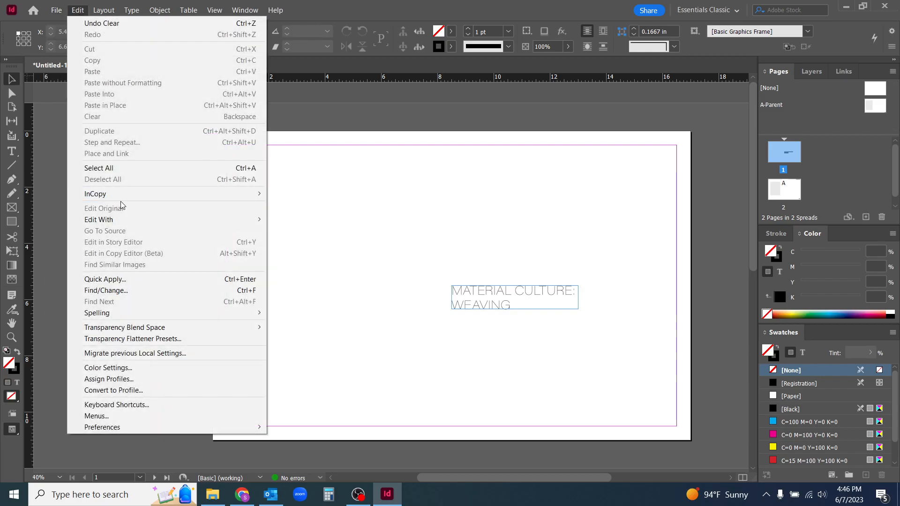
mouse_move(122, 193)
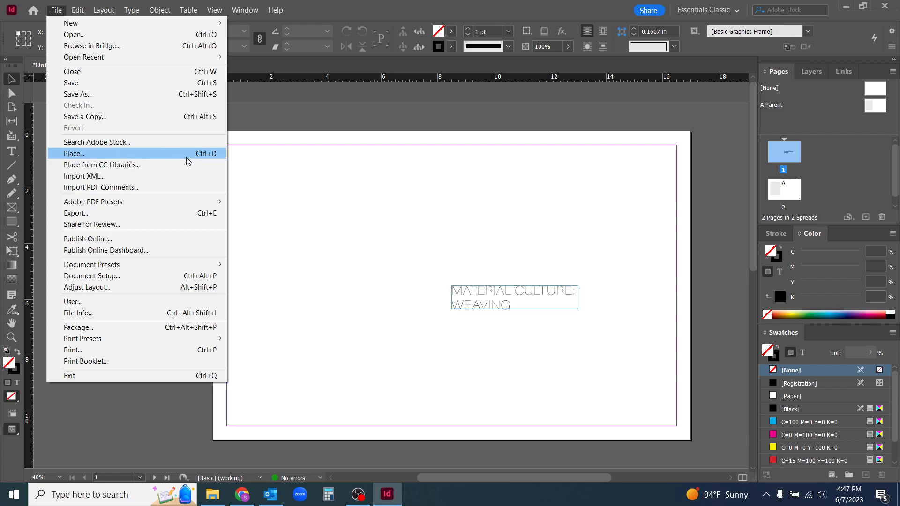
Step: Browse the Place dialog to Lectures + Tutorials > 230607_InDesign
click(208, 155)
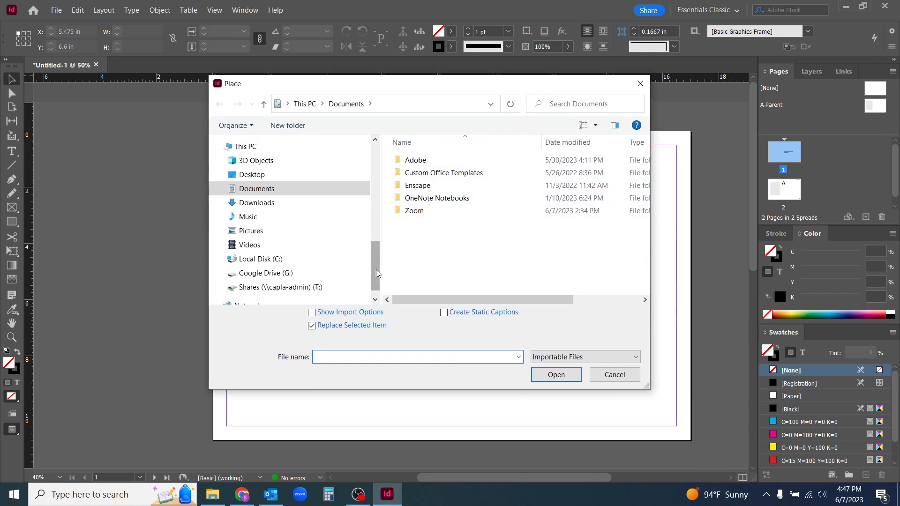
drag(376, 274, 371, 197)
click(291, 199)
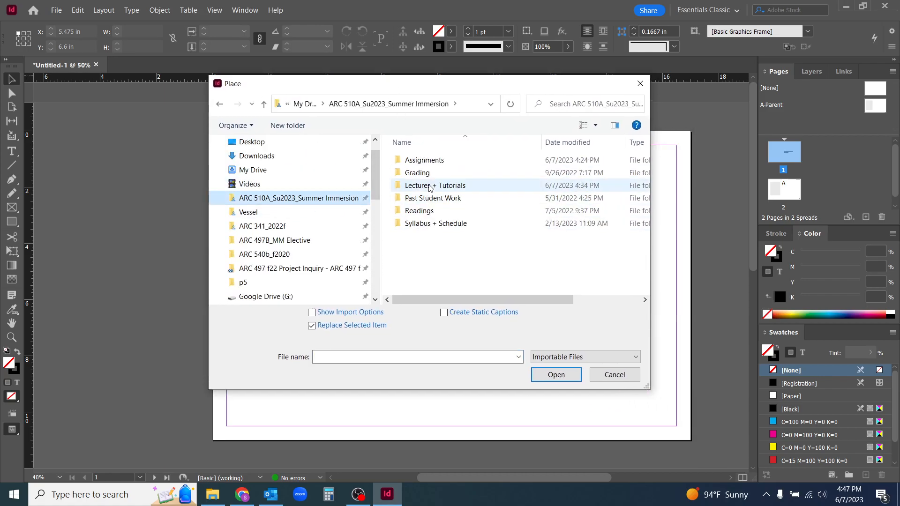
double_click(431, 187)
double_click(431, 198)
Step: Load only IMG_20200610_151733_background as the photo to place
click(491, 197)
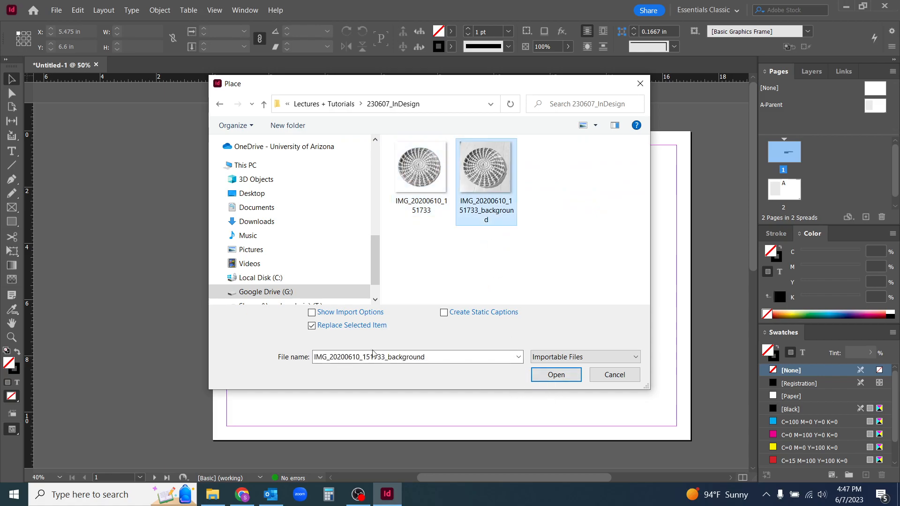
ctrl+click(425, 186)
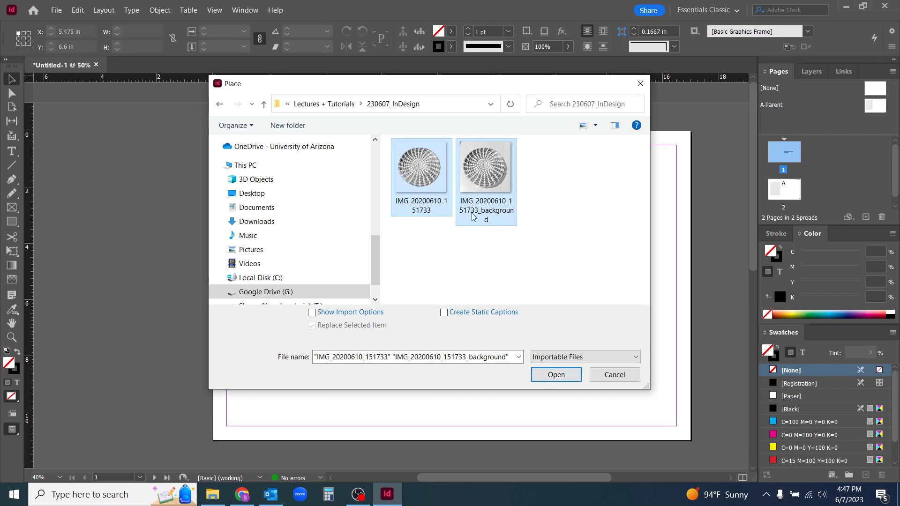
click(497, 247)
click(490, 227)
ctrl+click(432, 206)
click(483, 258)
click(490, 225)
click(550, 379)
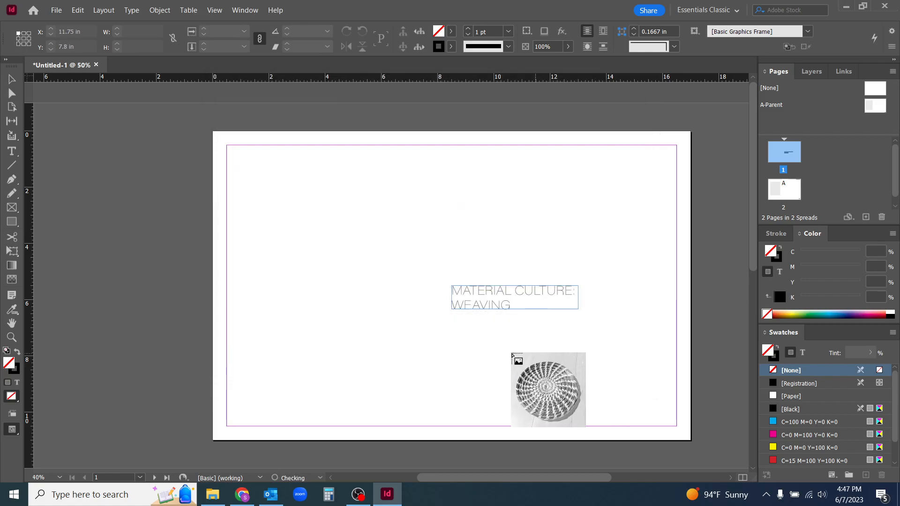
Step: Place the background basket photo in a frame at the left side of page 1
drag(242, 195, 303, 387)
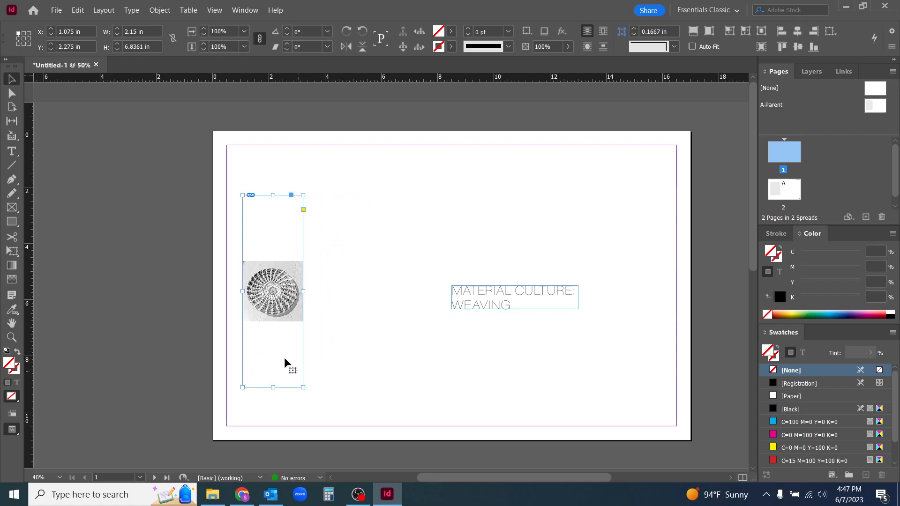
key(ctrl+z)
drag(241, 173, 355, 384)
click(460, 379)
scroll(389, 401, up, 1)
key(ctrl+z)
drag(468, 389, 451, 395)
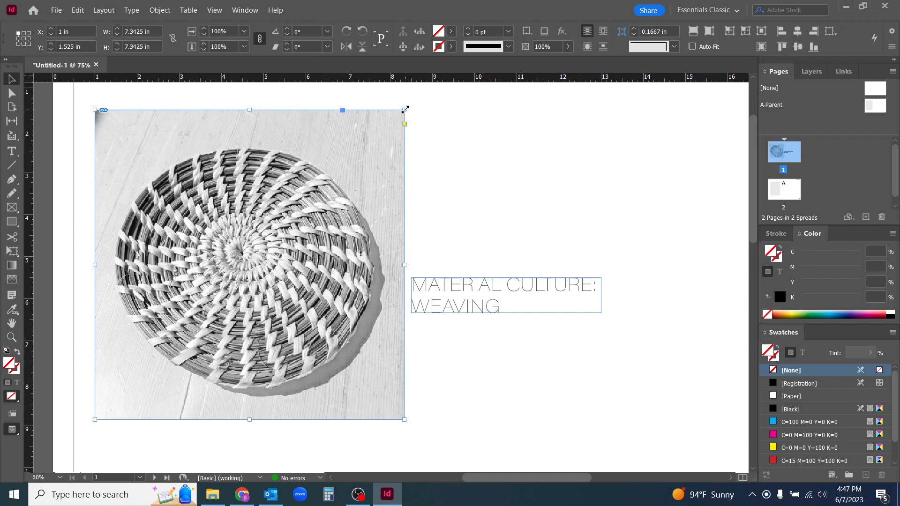
Step: Crop the photo frame's top and bottom to about 7.34 × 6.5 in
drag(406, 110, 350, 171)
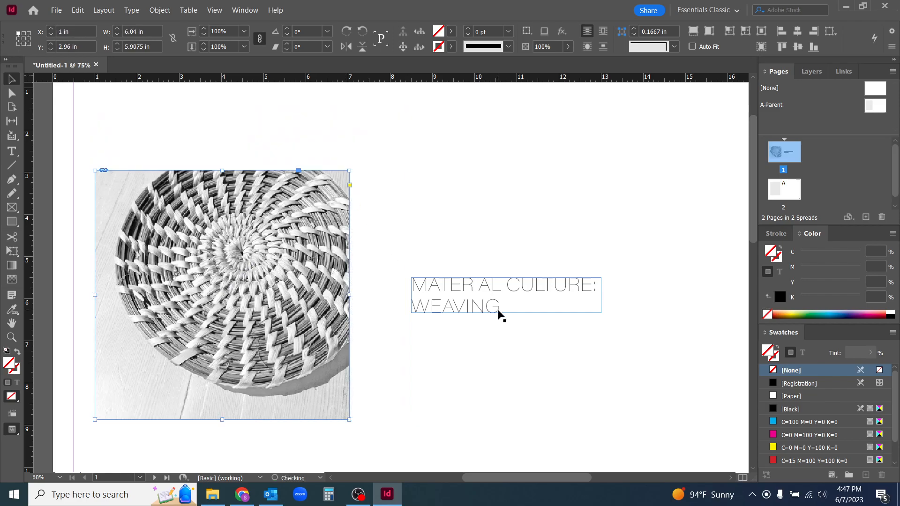
click(486, 355)
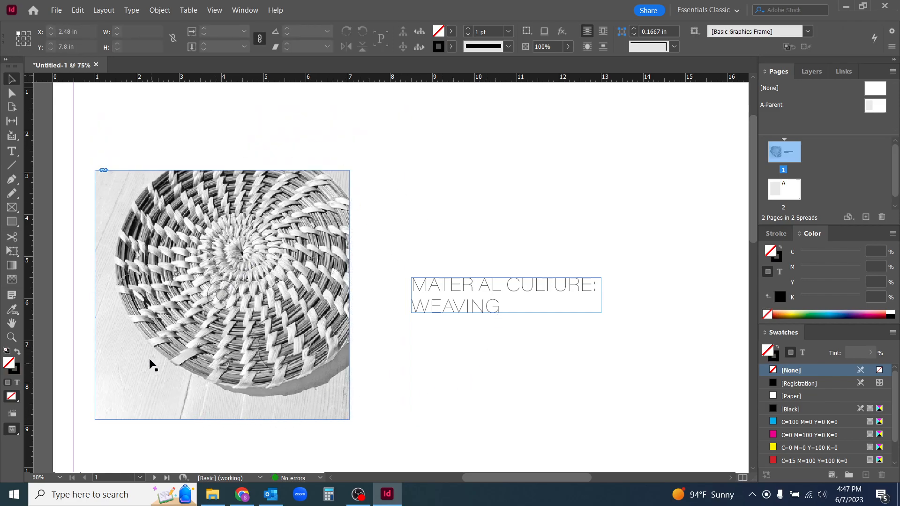
key(ctrl+z)
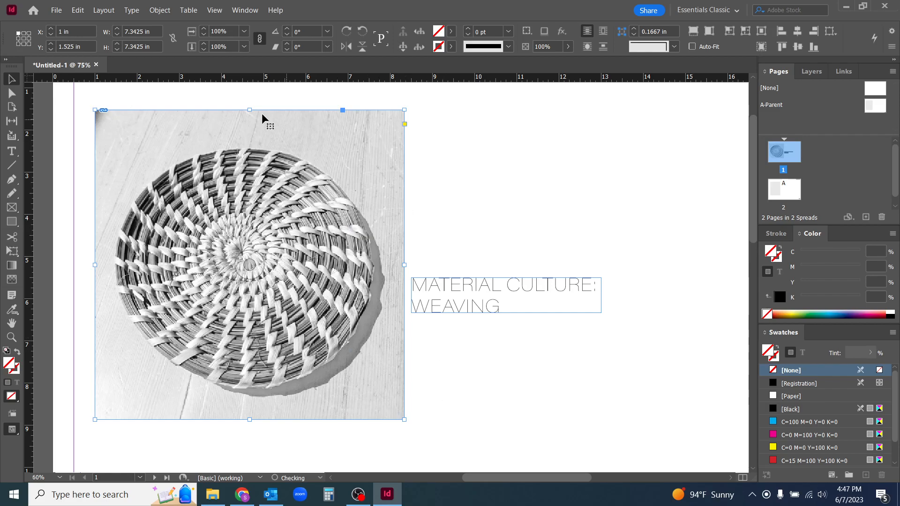
drag(251, 111, 251, 136)
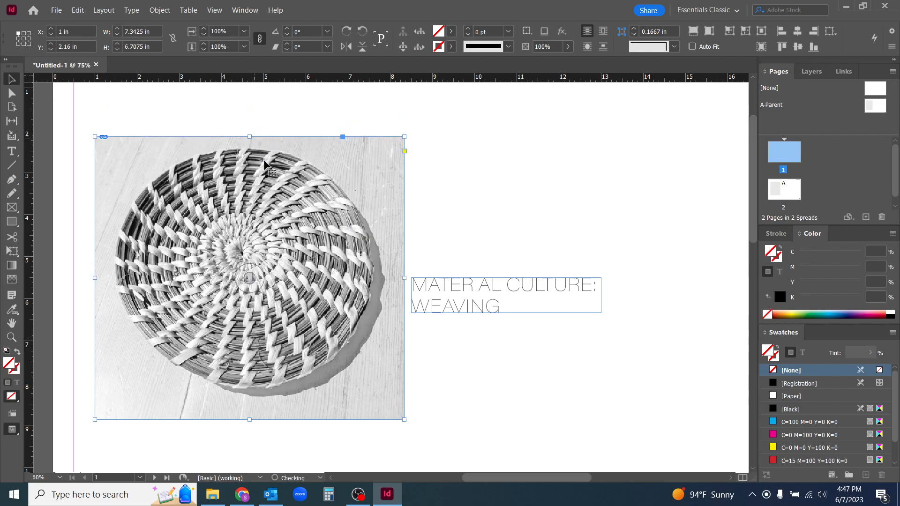
drag(251, 421, 252, 407)
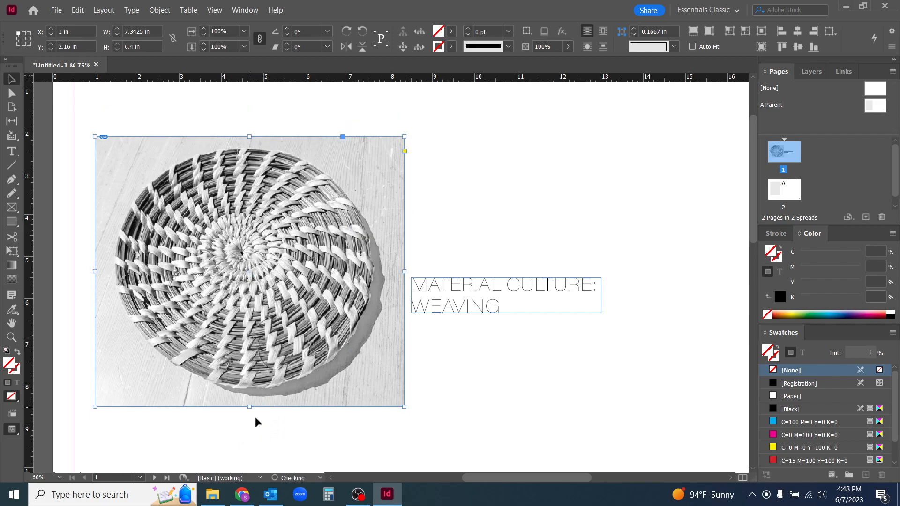
click(257, 419)
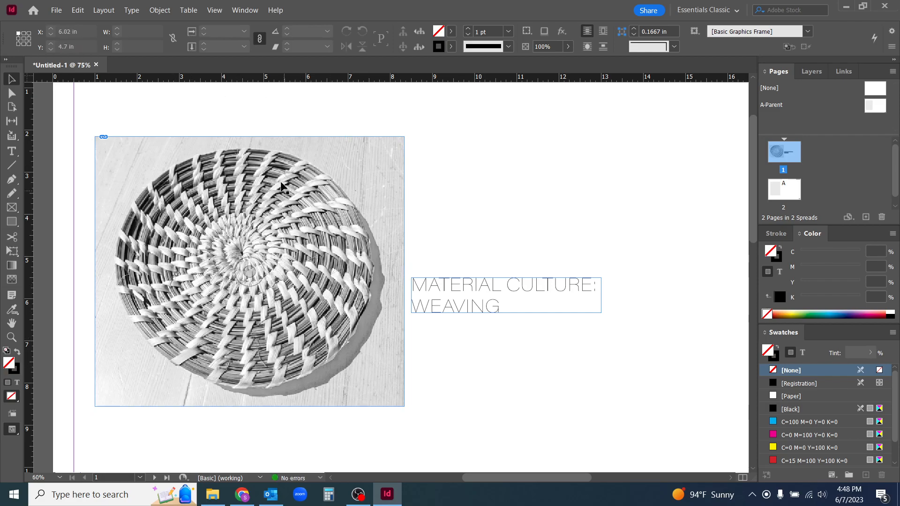
click(263, 147)
drag(249, 136, 249, 133)
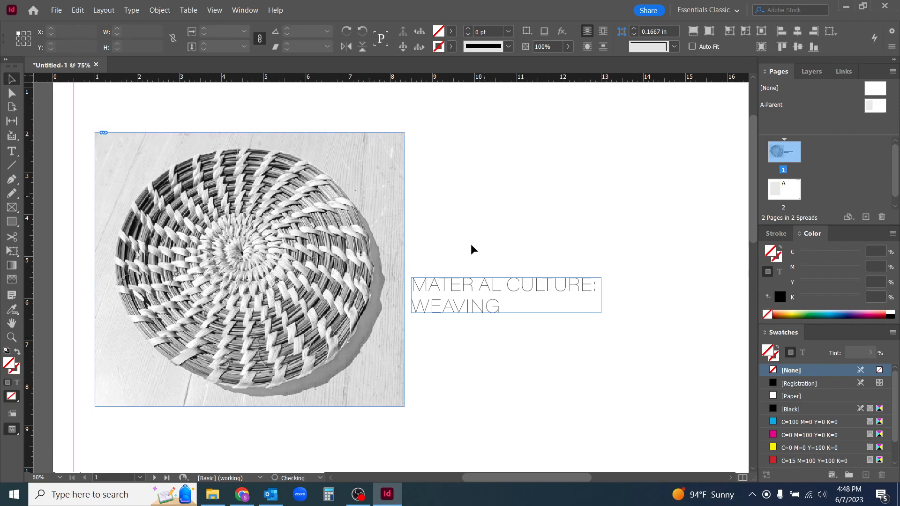
click(331, 284)
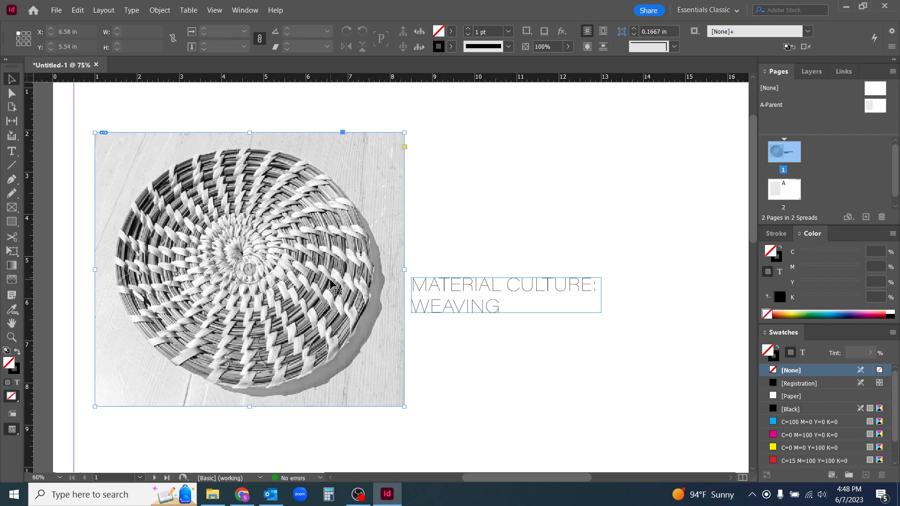
click(386, 189)
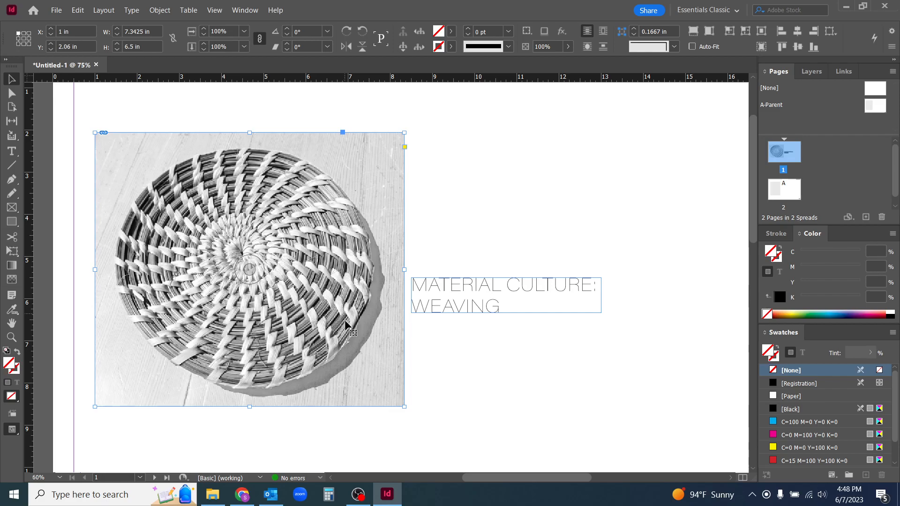
drag(358, 345, 358, 345)
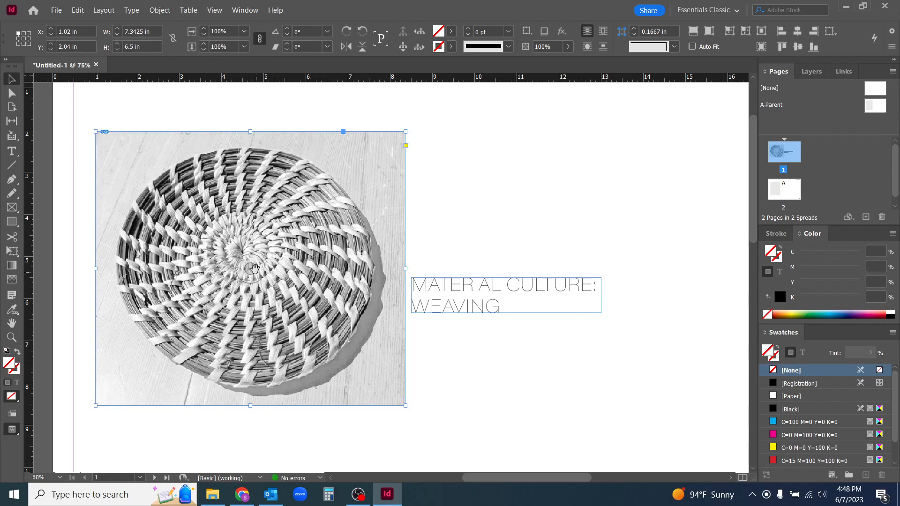
Step: Scale the basket photo and its frame proportionally to about 6.53 × 5.78 in
click(251, 271)
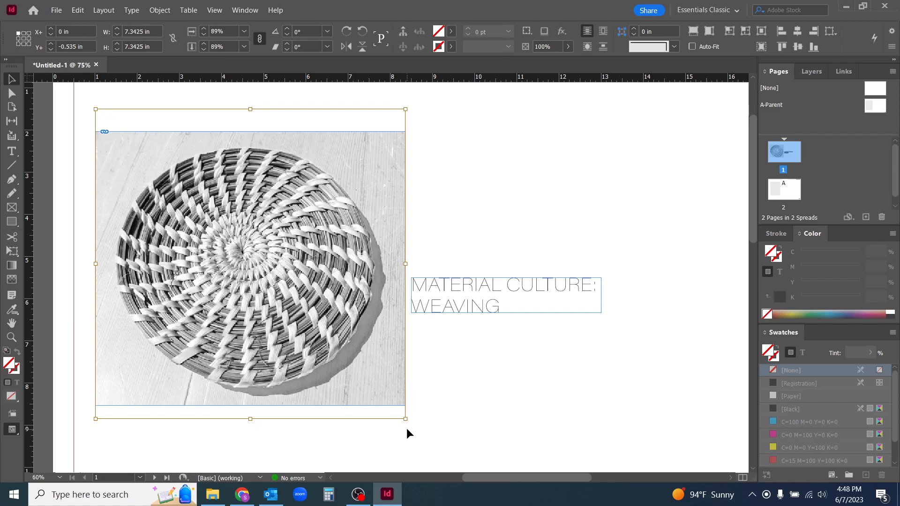
drag(404, 418, 361, 310)
drag(361, 343, 334, 348)
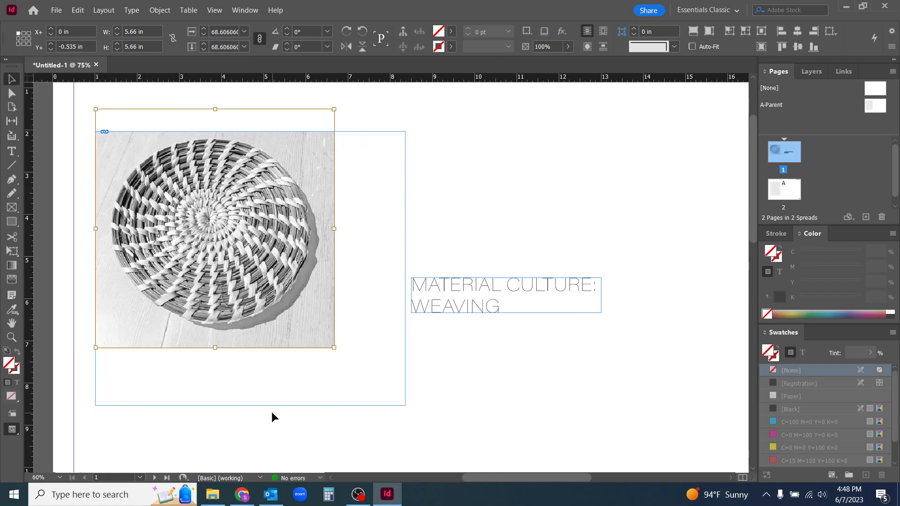
key(ctrl+z)
click(355, 446)
click(350, 393)
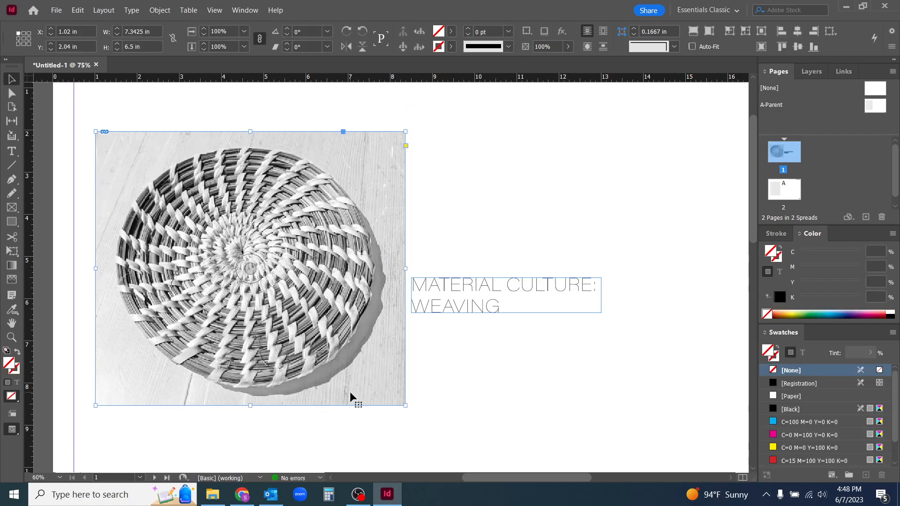
click(253, 270)
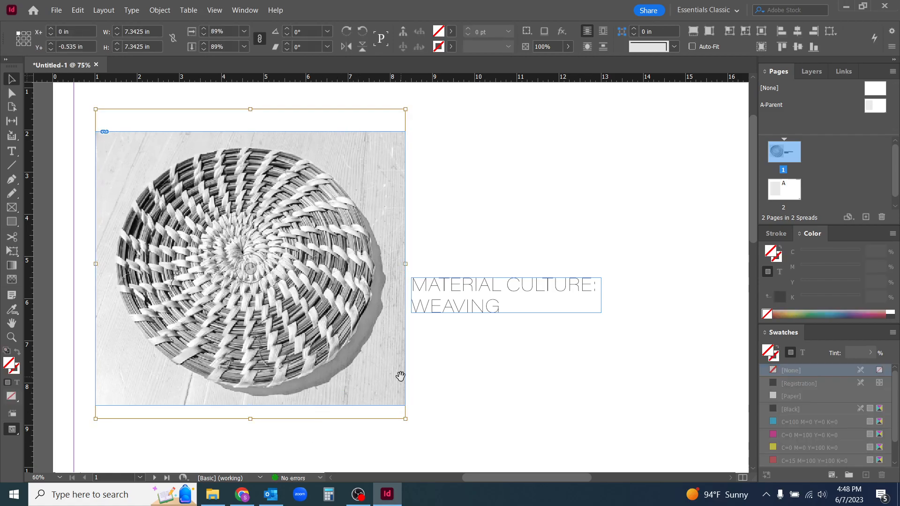
click(449, 207)
click(399, 257)
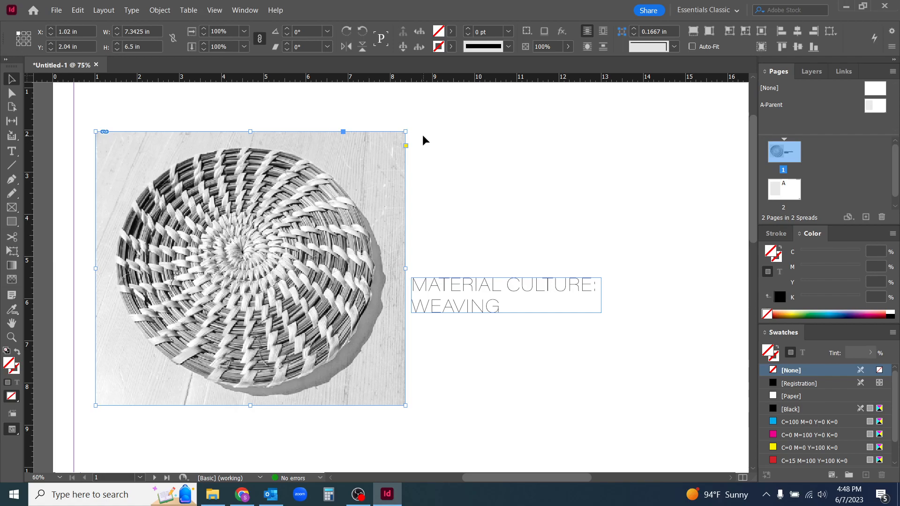
drag(405, 130, 177, 222)
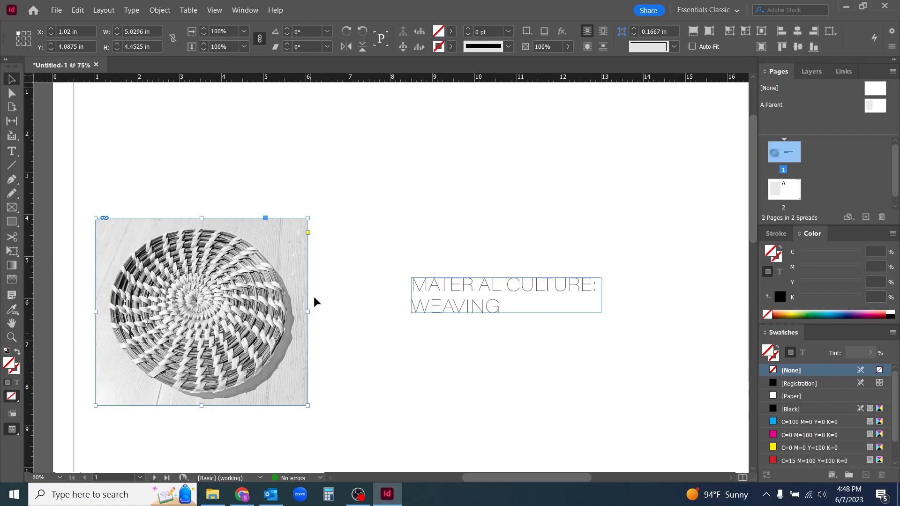
drag(307, 219, 370, 162)
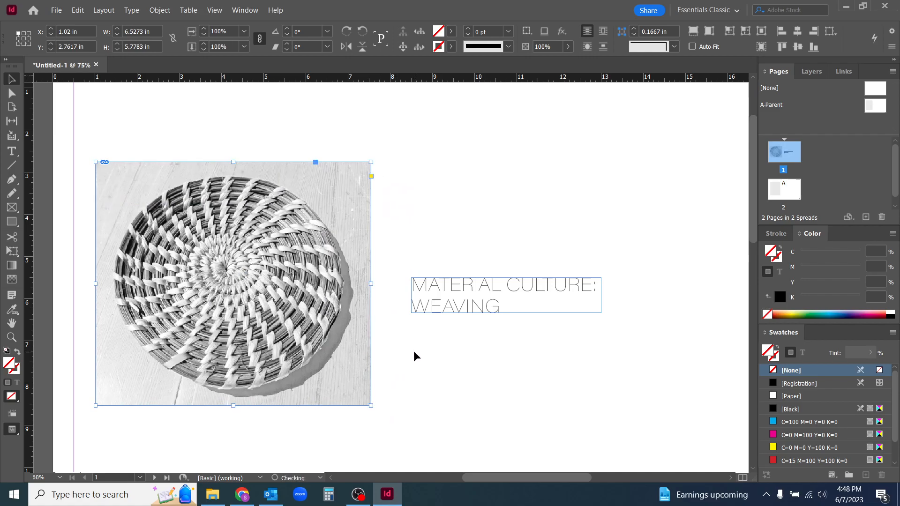
Step: Shift the MATERIAL CULTURE: WEAVING title and the photo frame to the right
scroll(356, 271, down, 1)
drag(396, 358, 385, 328)
drag(427, 265, 438, 286)
drag(316, 285, 335, 293)
Step: Deselect the repositioned basket photo beside the two-line title
click(441, 299)
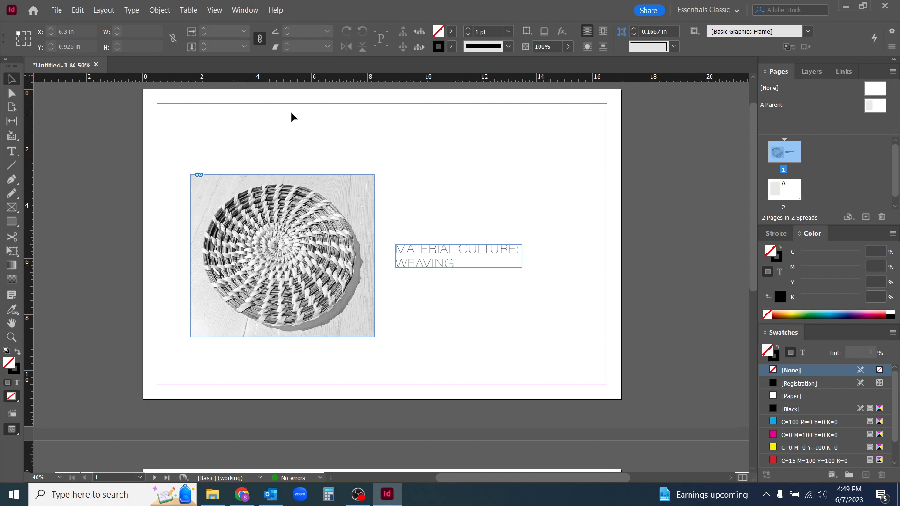
click(243, 11)
mouse_move(222, 14)
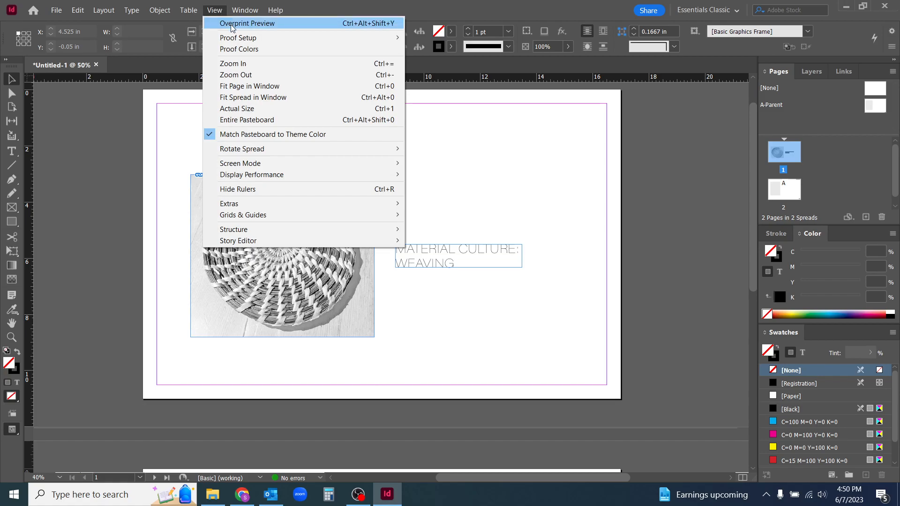
click(231, 24)
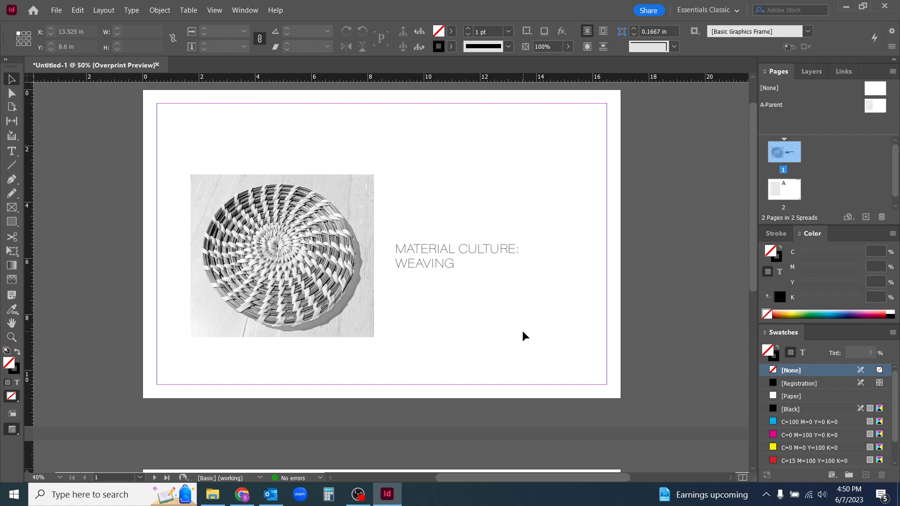
click(244, 10)
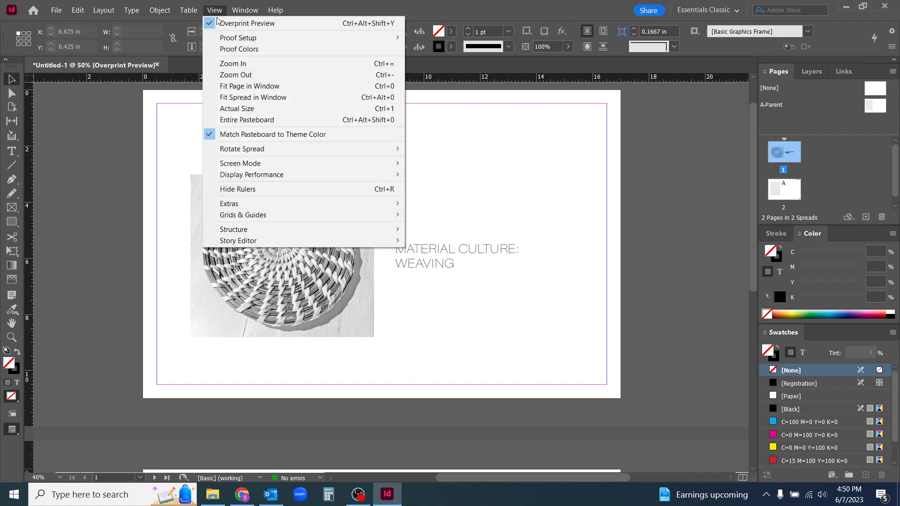
click(221, 23)
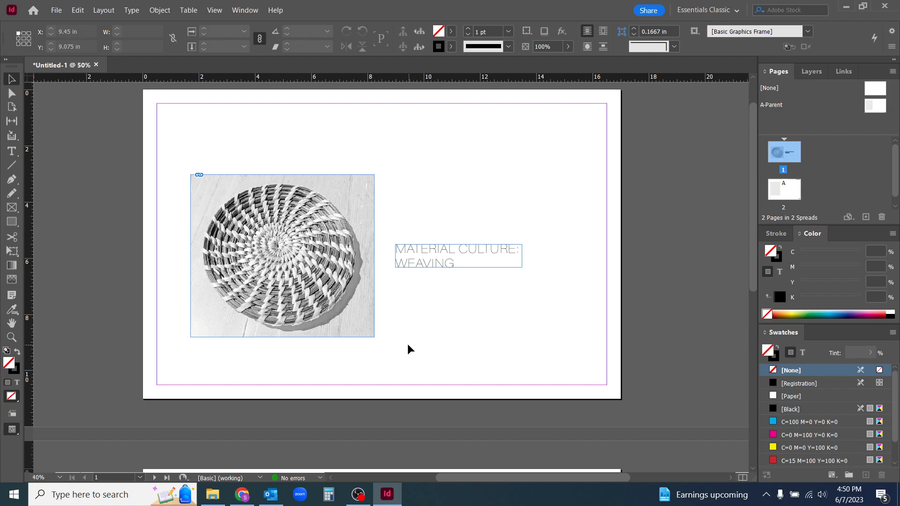
Step: Scroll from page 2 back up to the basket-photo title page
key(space)
drag(424, 333, 422, 304)
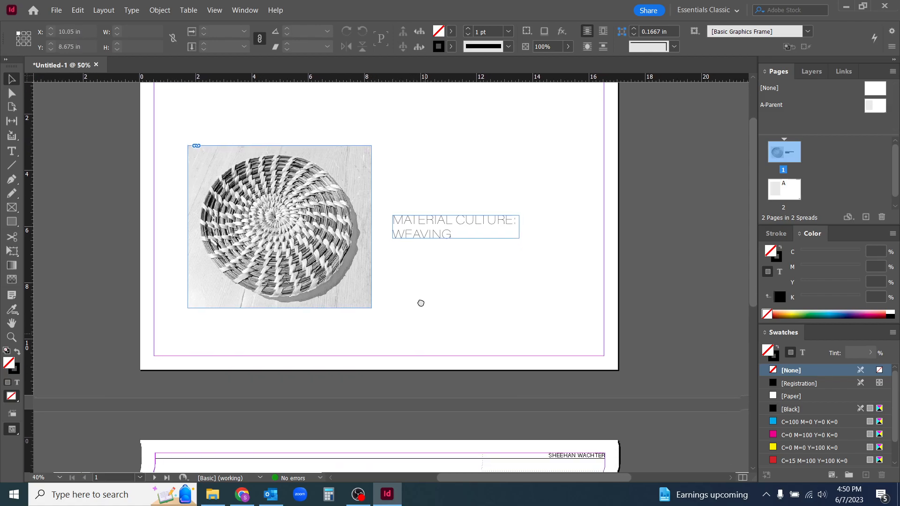
scroll(422, 304, down, 6)
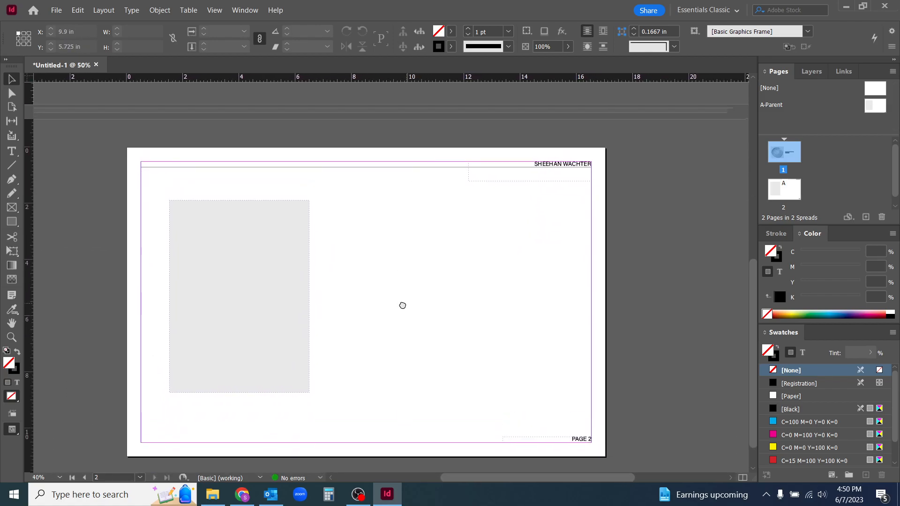
scroll(432, 267, up, 5)
scroll(448, 326, down, 1)
scroll(446, 281, down, 4)
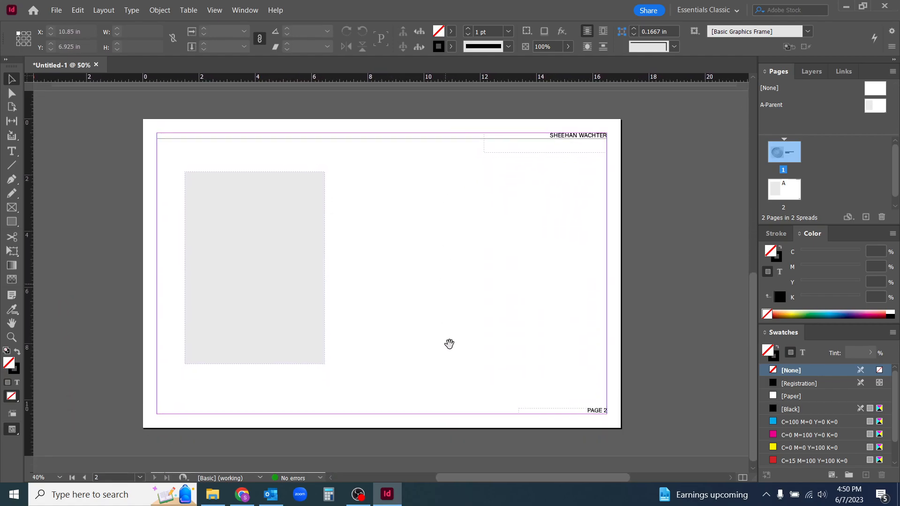
scroll(421, 413, up, 3)
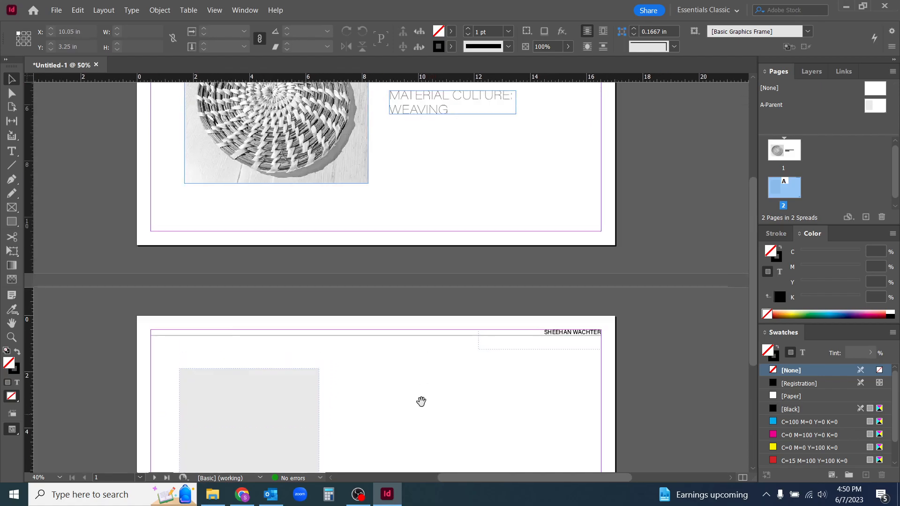
scroll(421, 413, up, 2)
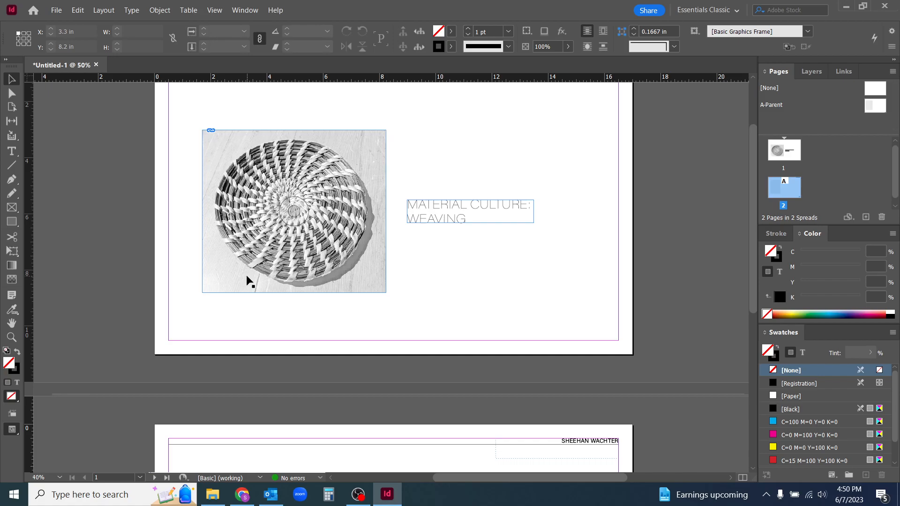
Step: Save the document as Presentation Weaving.indd in Lectures + Tutorials > 230607_InDesign
click(57, 10)
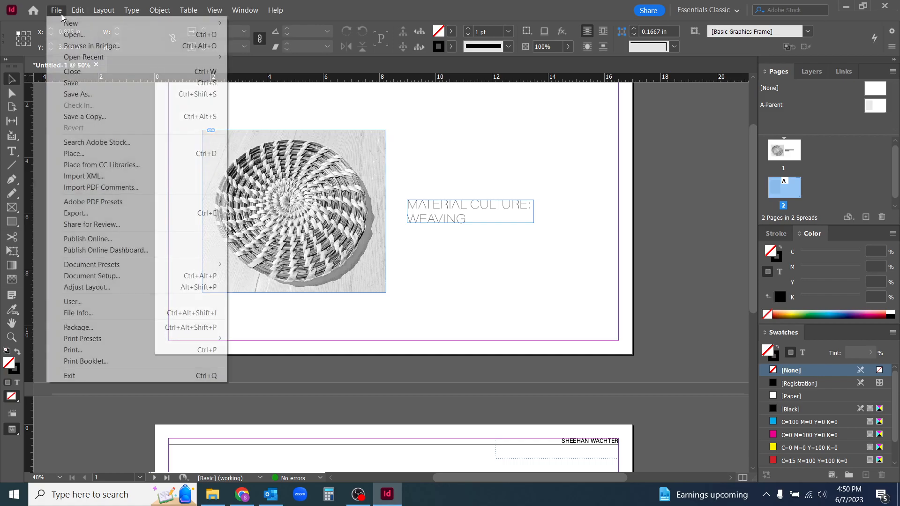
click(88, 94)
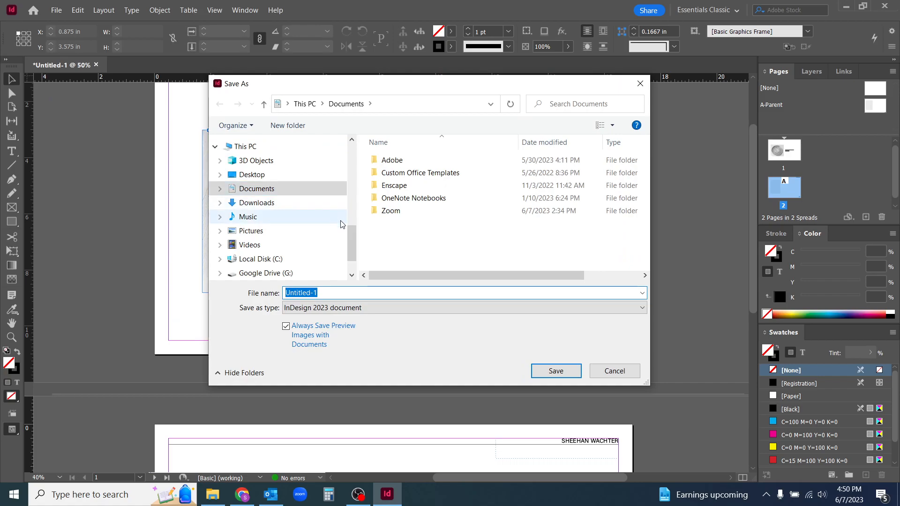
drag(353, 245, 353, 162)
click(281, 221)
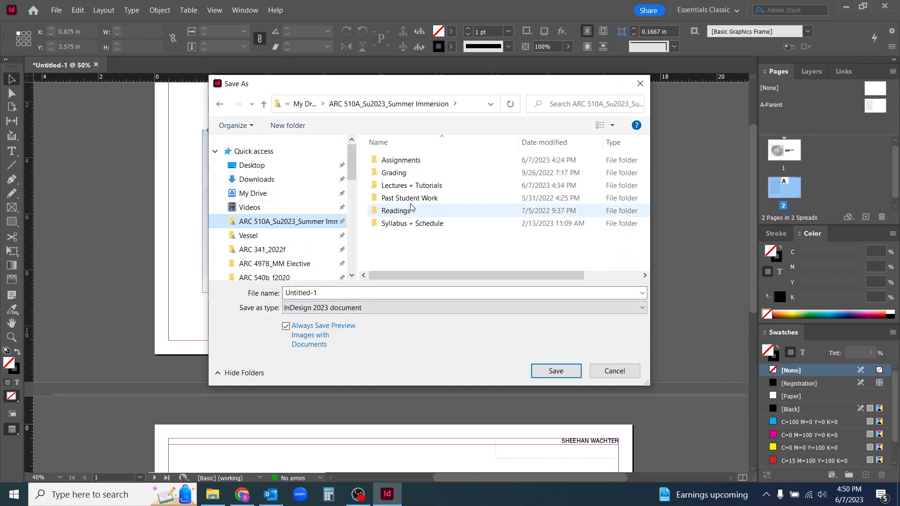
double_click(412, 185)
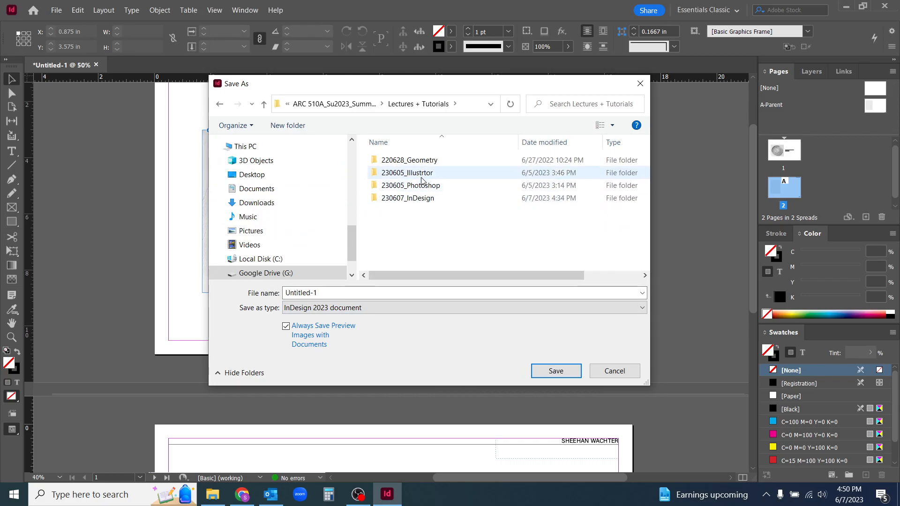
double_click(423, 200)
click(357, 308)
click(357, 291)
click(358, 291)
text(Presentation )
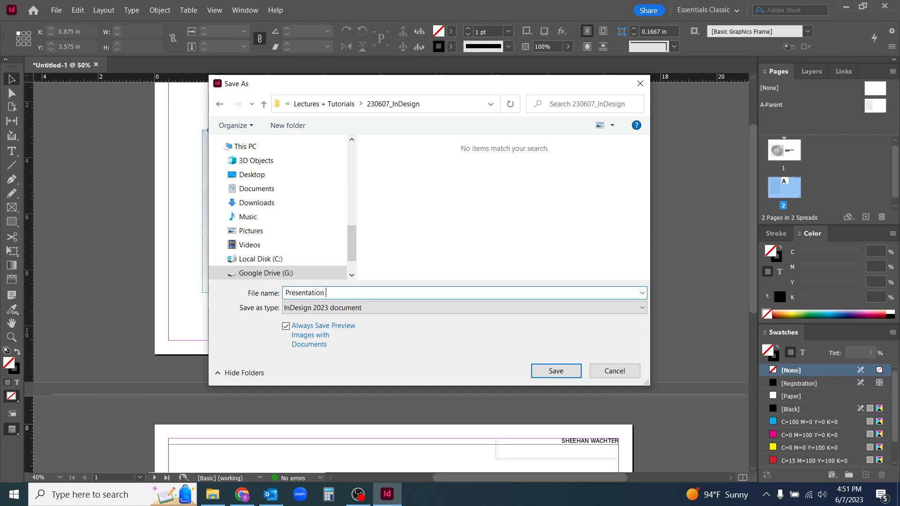
text(Weaving)
key(Return)
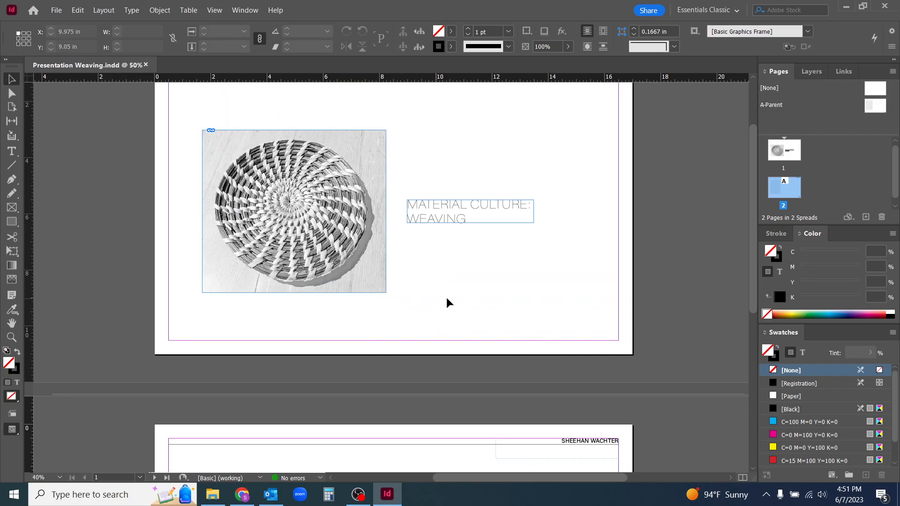
drag(458, 287, 452, 292)
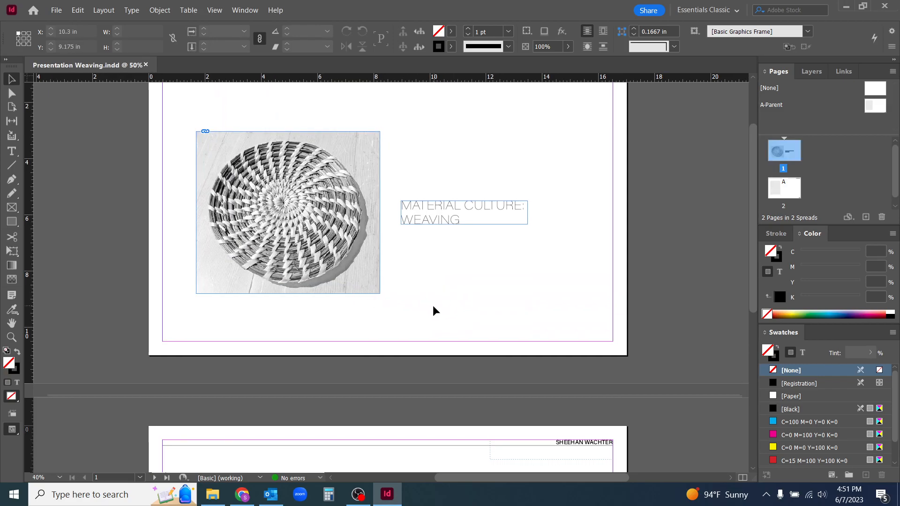
Step: Delete IMG_20200610_151733_background from the 230607_InDesign folder and return to InDesign
click(209, 502)
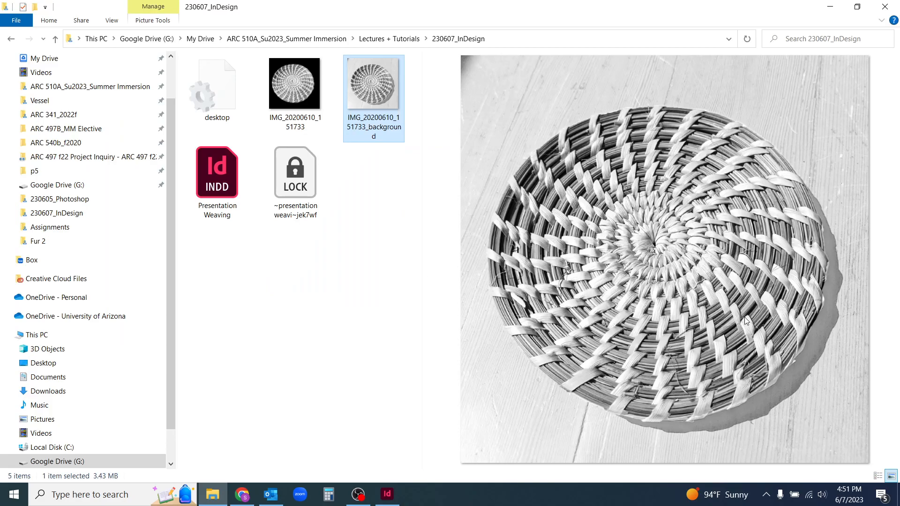
click(390, 206)
click(385, 118)
key(Delete)
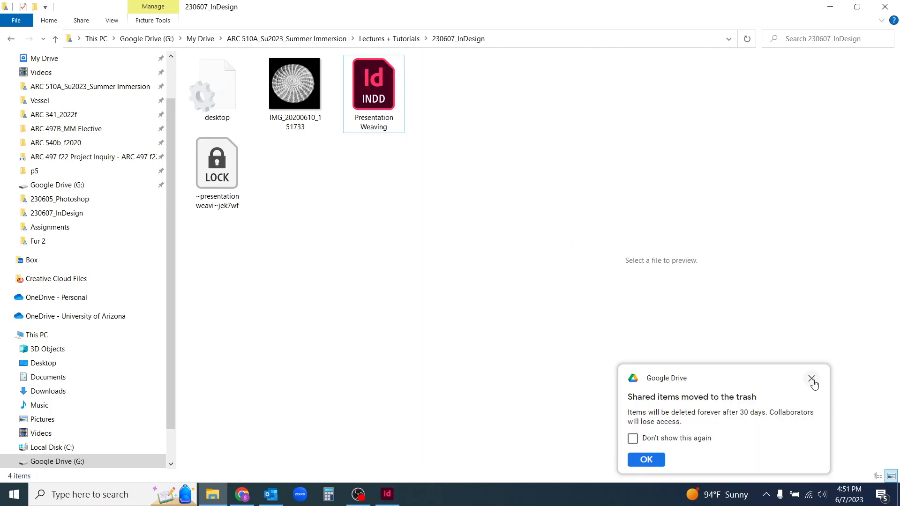
click(811, 378)
key(alt+Tab)
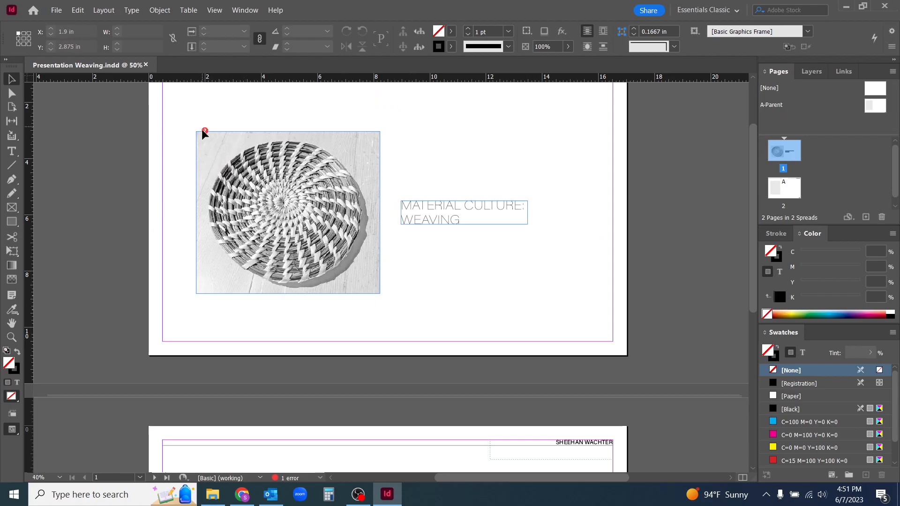
scroll(479, 297, up, 1)
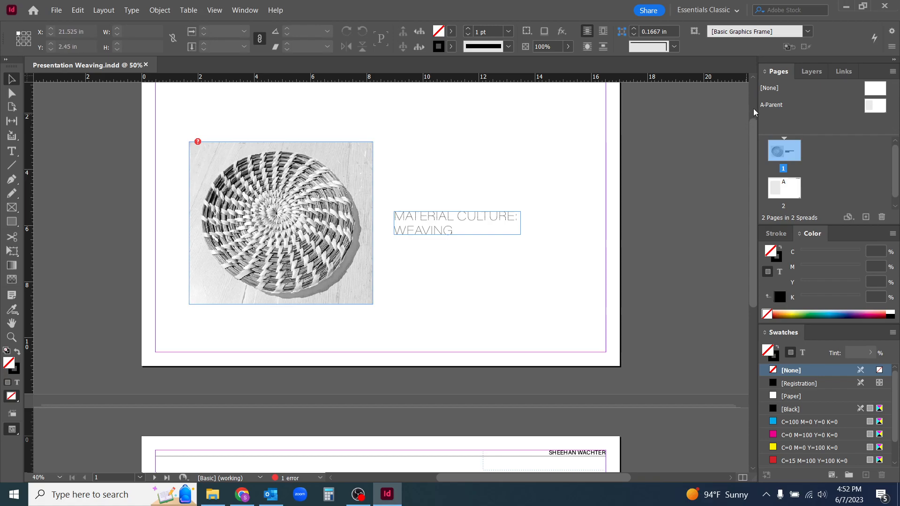
Step: Relink the missing basket image to IMG_20200610_151733.png from the Links panel
click(844, 72)
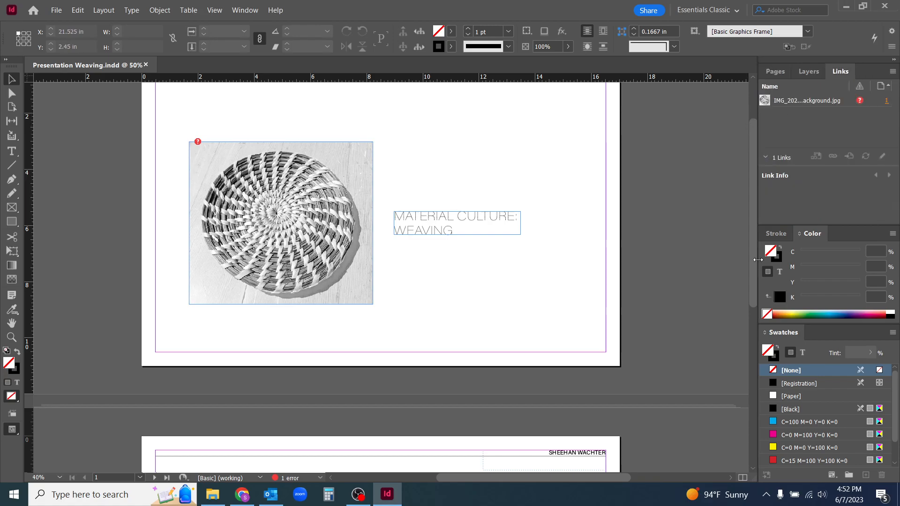
click(859, 101)
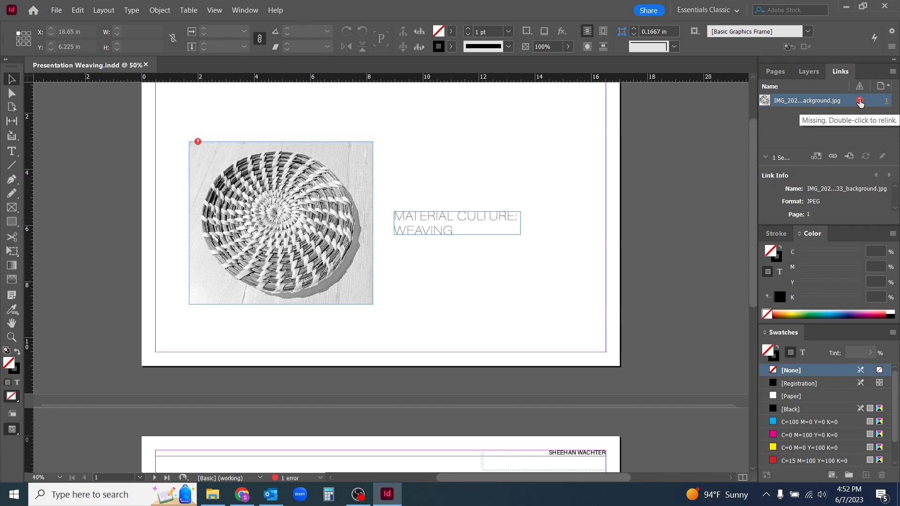
click(833, 158)
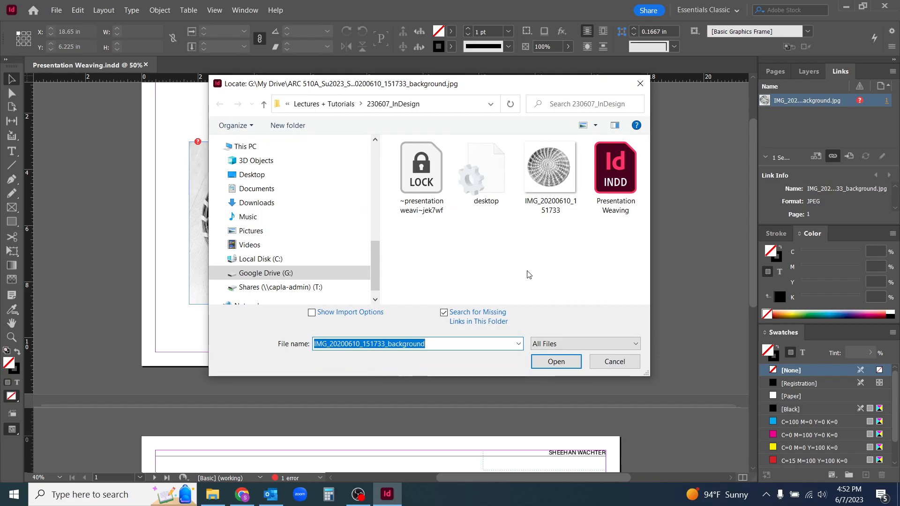
click(553, 183)
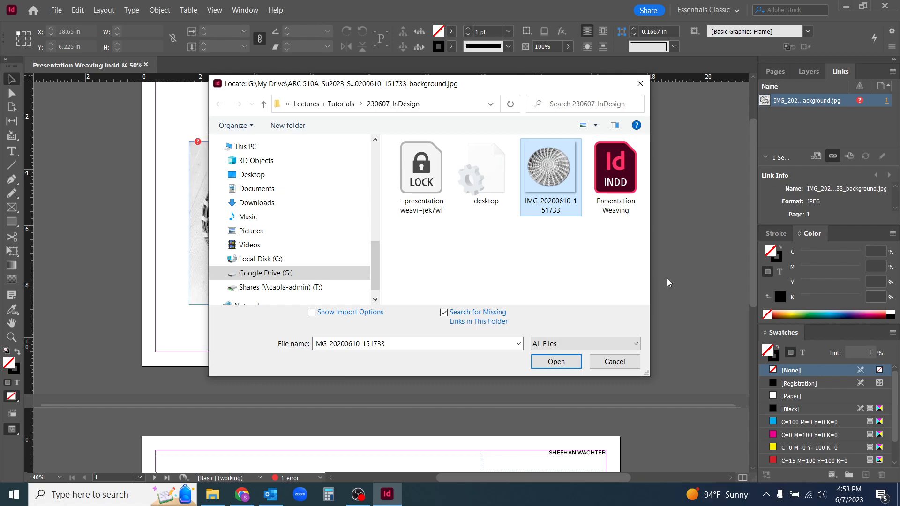
click(550, 368)
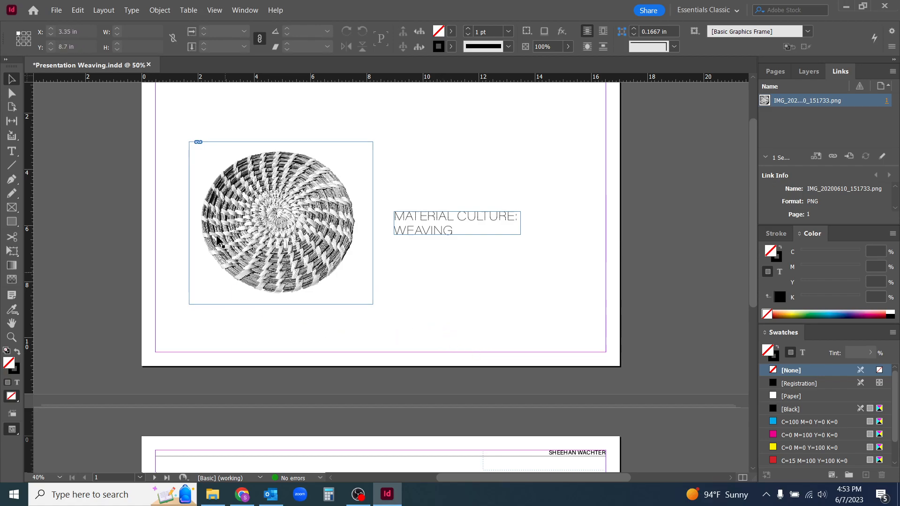
scroll(436, 241, down, 4)
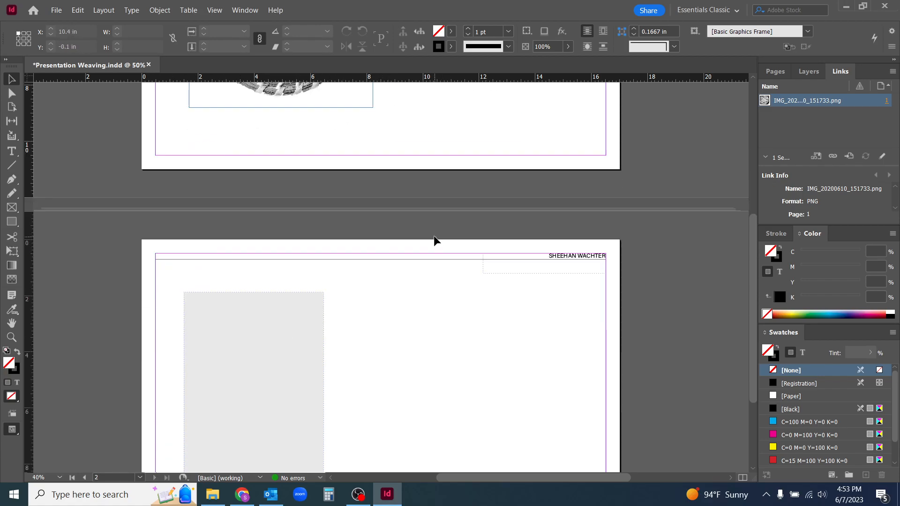
scroll(453, 295, up, 3)
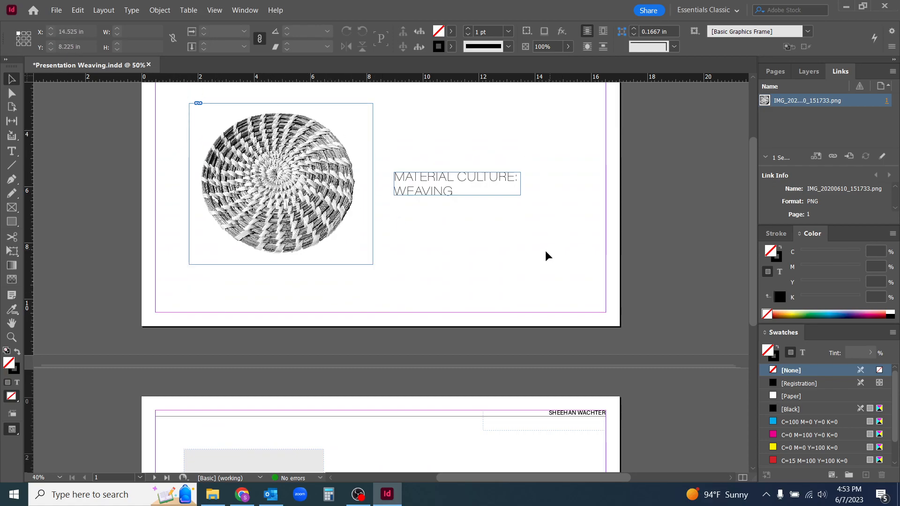
scroll(511, 231, down, 3)
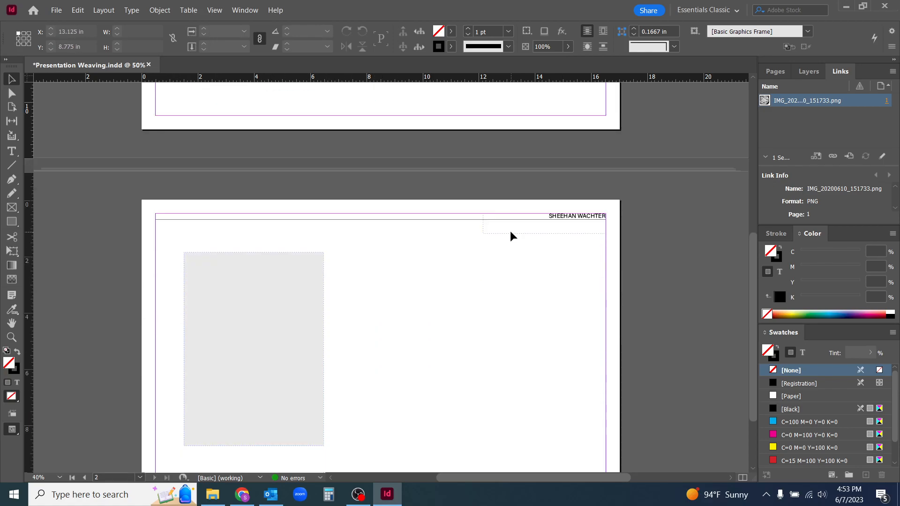
Step: Open the 230605_Illustrtor folder and preview the Weaving Diagram PDF and Illustrator files
click(215, 501)
click(305, 99)
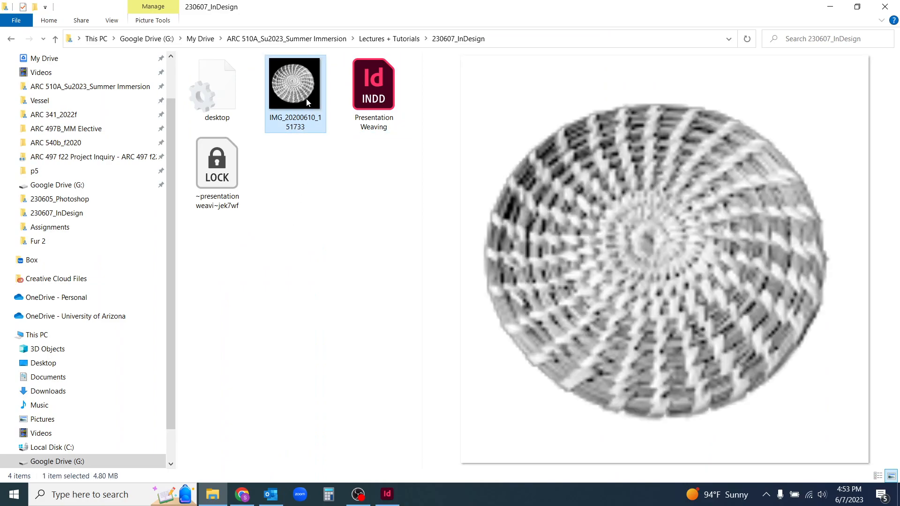
click(388, 38)
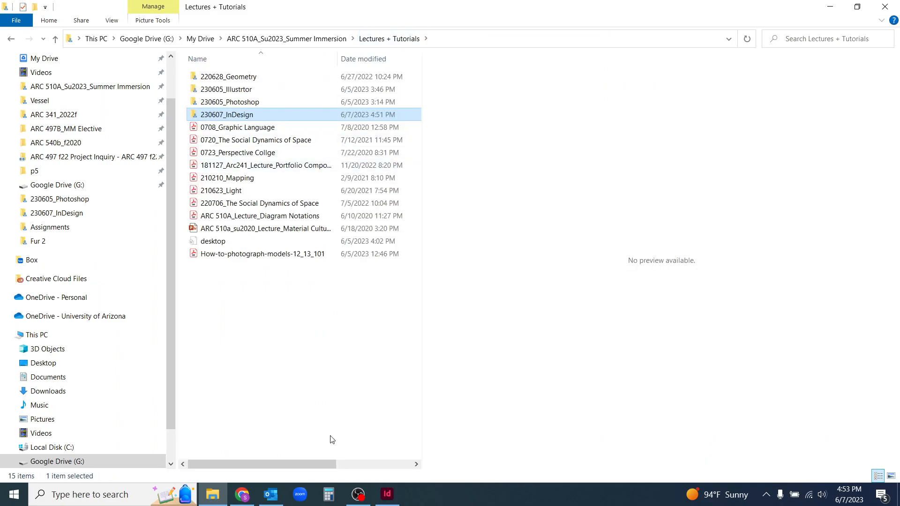
click(388, 493)
scroll(388, 331, down, 2)
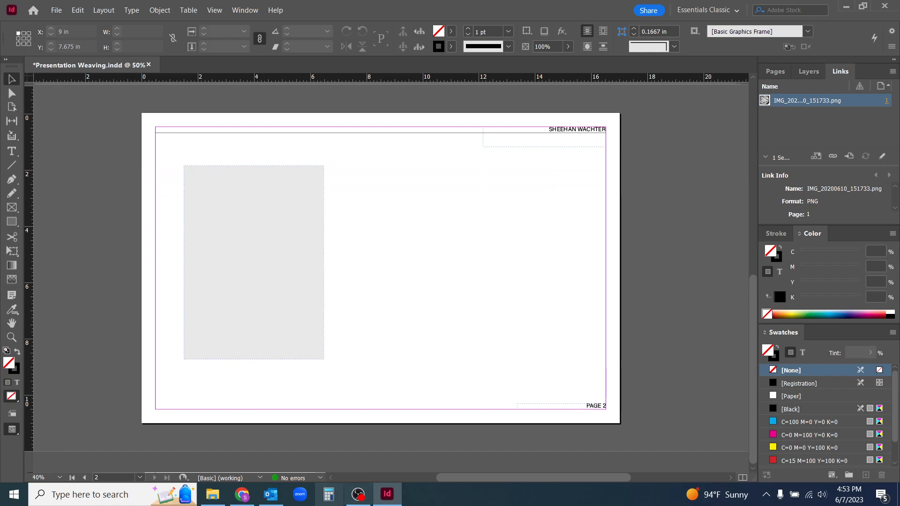
click(213, 495)
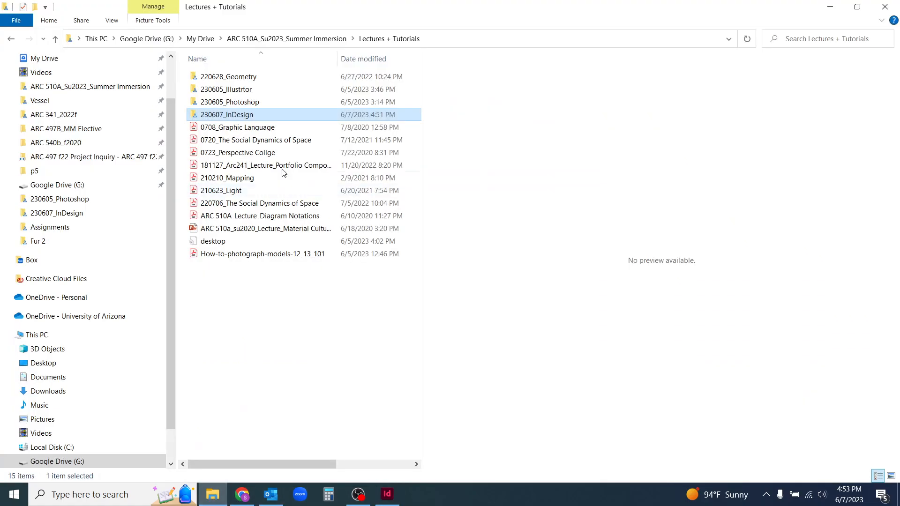
double_click(242, 90)
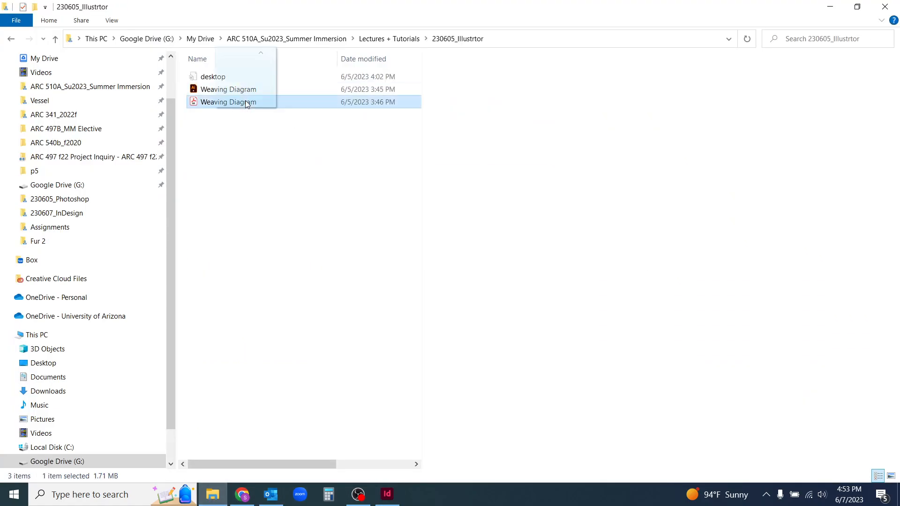
click(251, 102)
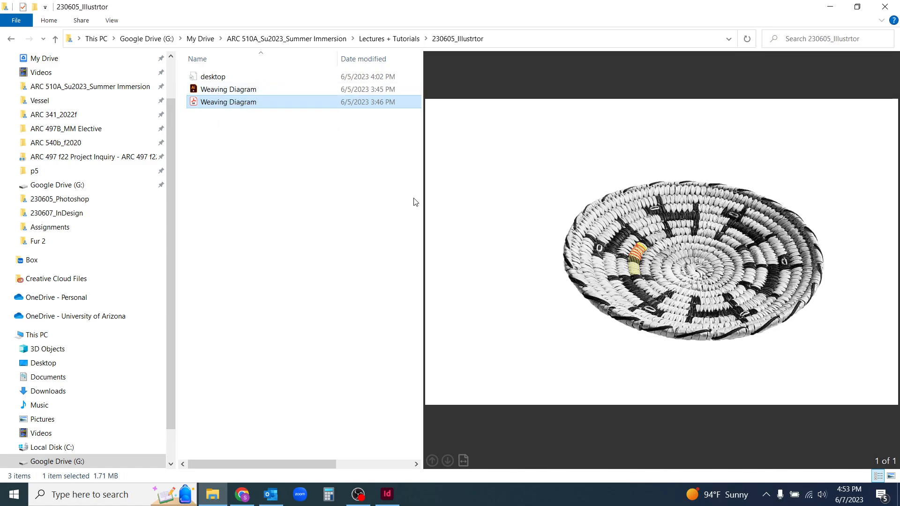
click(235, 90)
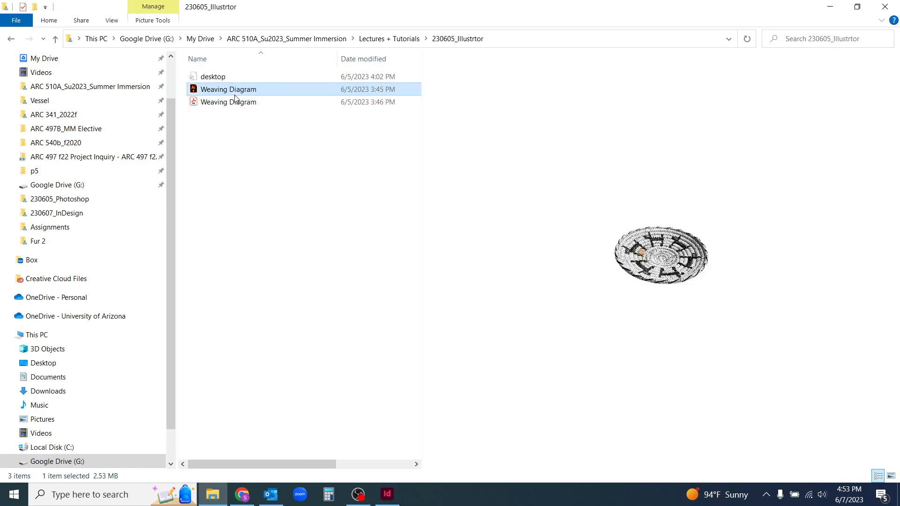
click(387, 494)
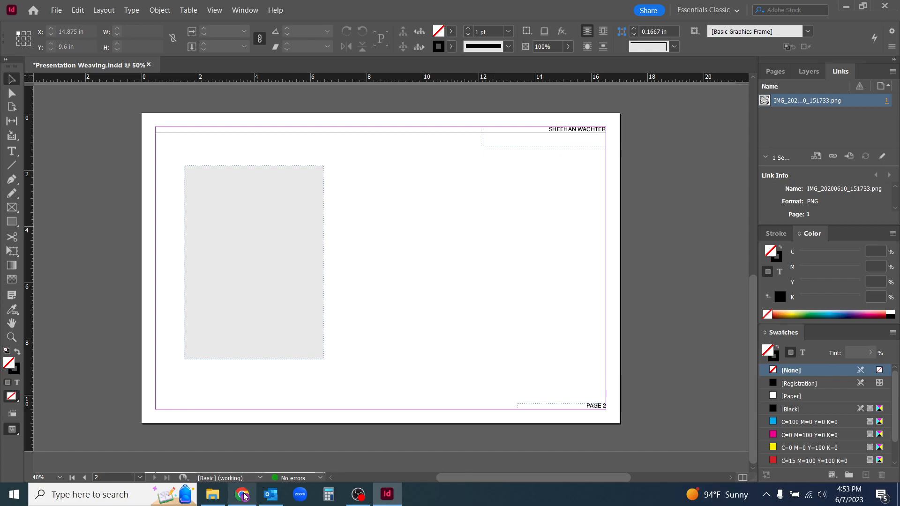
Step: Drag Weaving Diagram.ai into InDesign and place it on page 2 at 7.525 × 4.9477 in
click(248, 450)
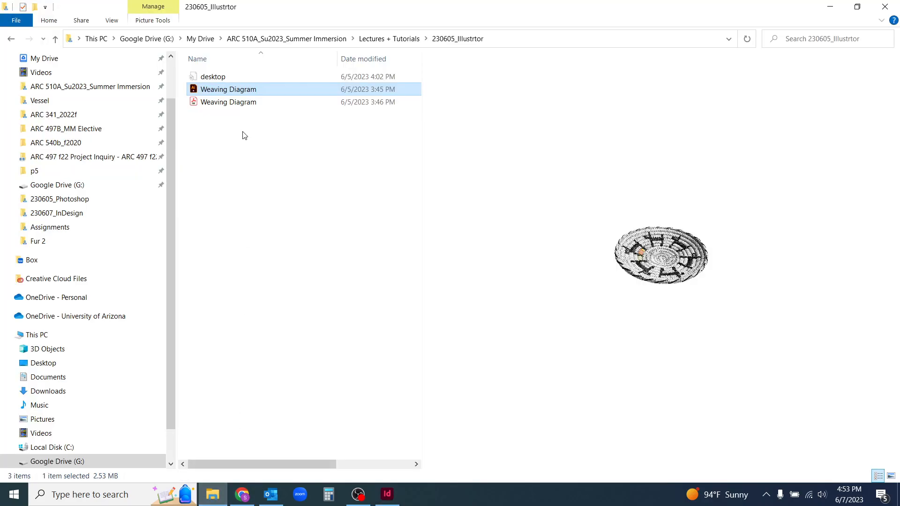
drag(244, 95, 412, 270)
drag(365, 201, 576, 265)
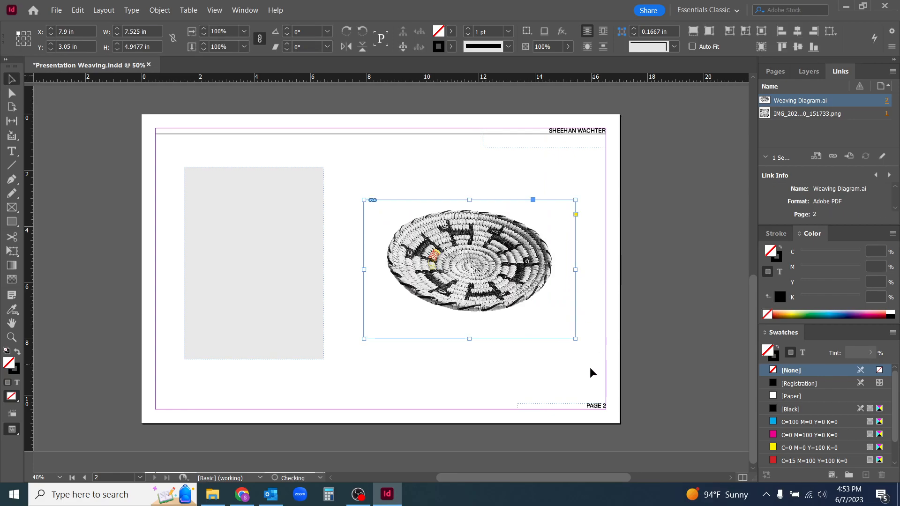
Step: Crop the basket image from its bottom-right and top-left corners to keep its left portion
click(420, 381)
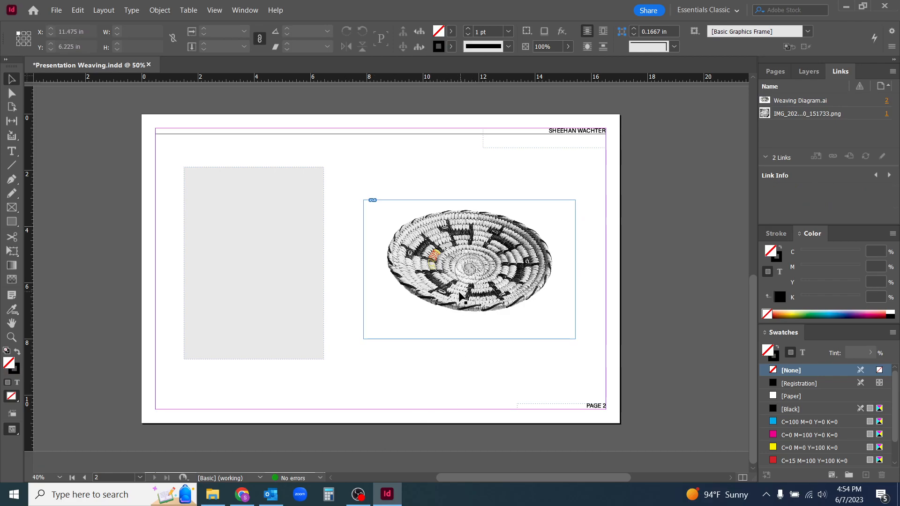
scroll(430, 265, up, 2)
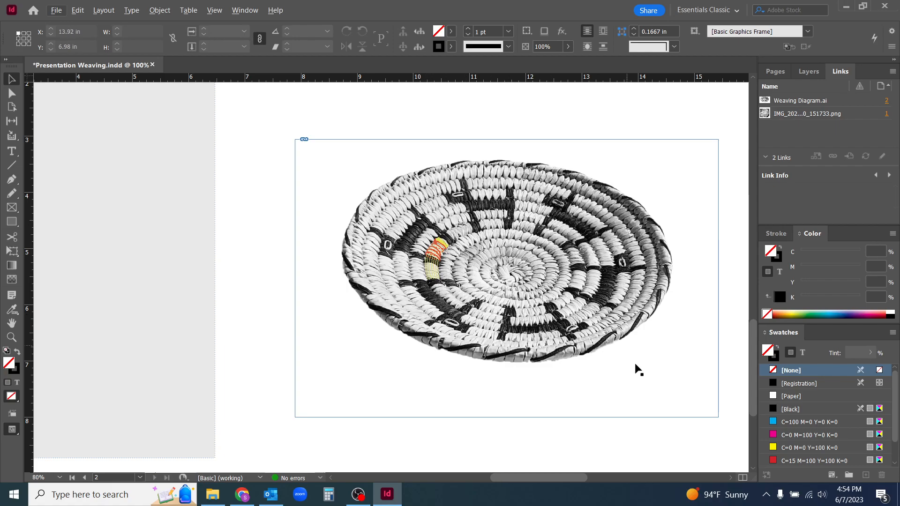
click(698, 418)
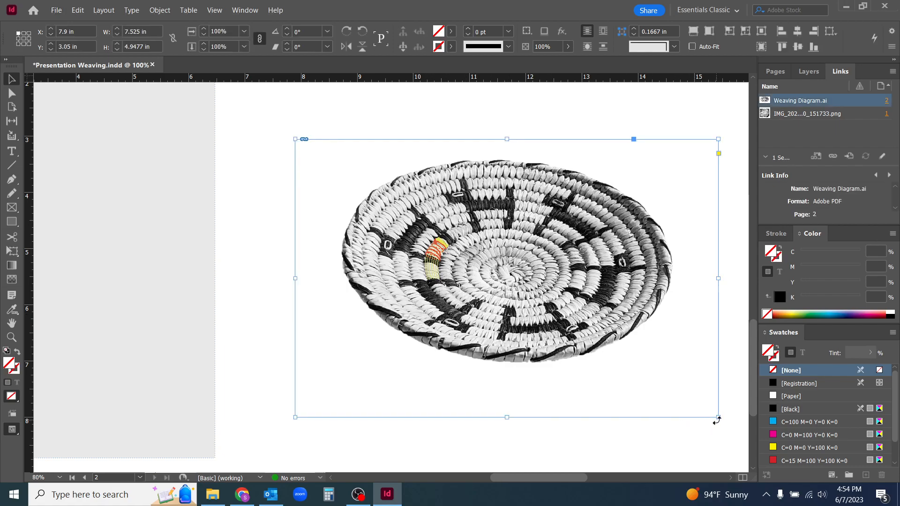
drag(716, 418, 491, 321)
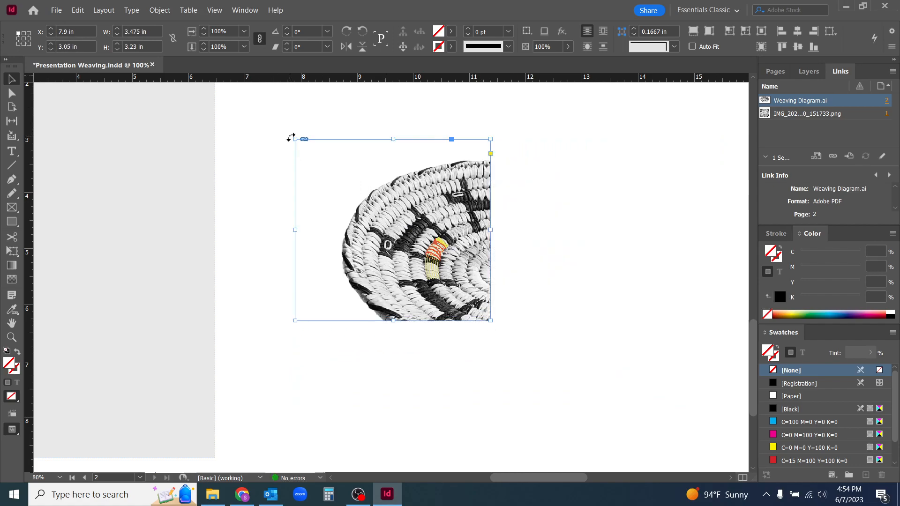
drag(293, 138, 334, 148)
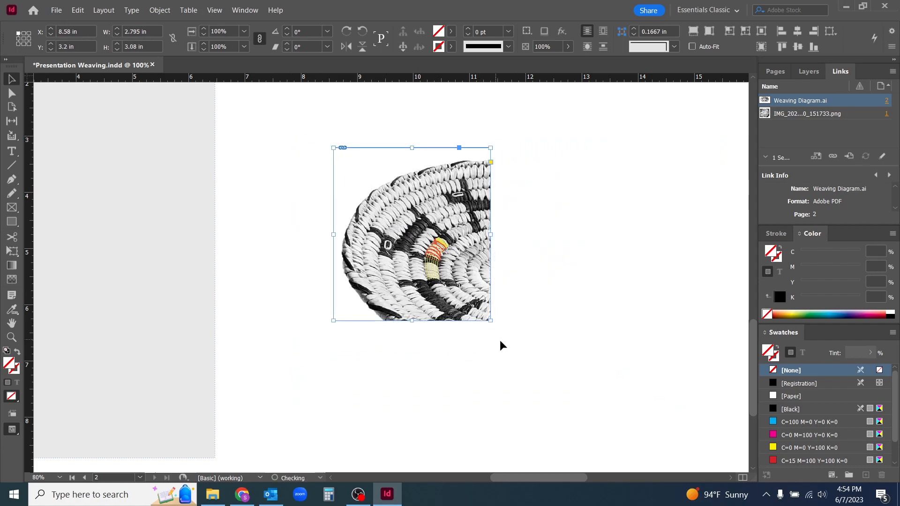
click(500, 293)
Step: Enlarge the cropped basket image to about 6.36 × 7.01 in, top-aligned beside the grey box
key(ctrl+0)
click(446, 255)
drag(469, 291, 529, 317)
click(576, 326)
scroll(523, 354, up, 1)
scroll(529, 331, down, 1)
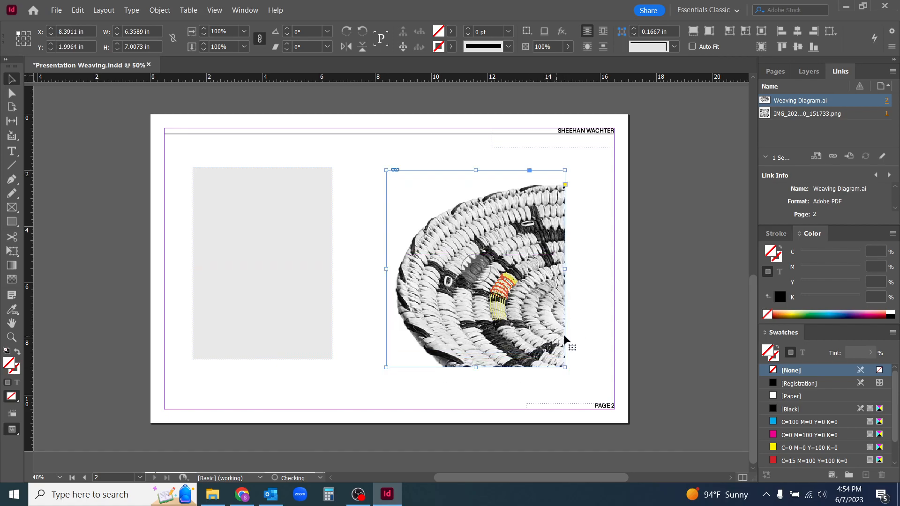
click(548, 371)
Step: Check the layout in overprint preview, viewing the image's lower edge and the grey box
scroll(508, 379, up, 1)
key(ctrl+alt+shift+y)
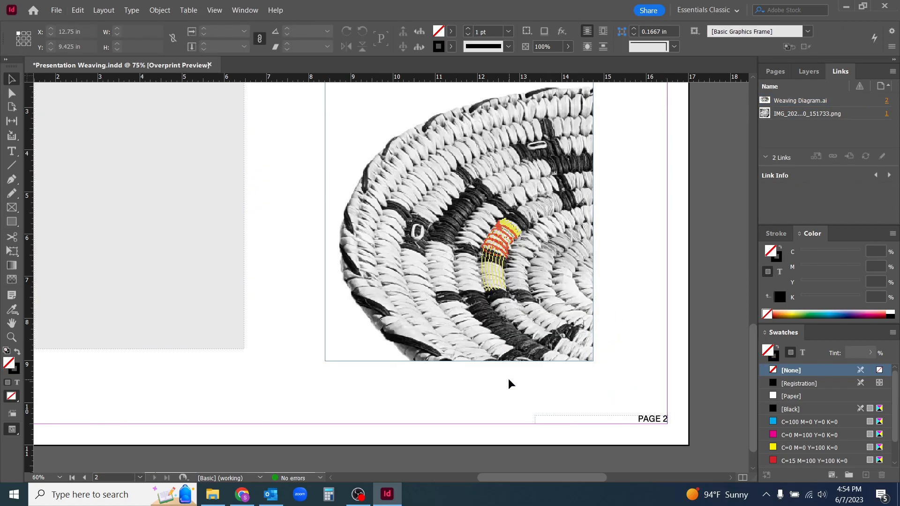
drag(512, 366, 551, 428)
key(ctrl+alt+shift+y)
drag(384, 377, 492, 395)
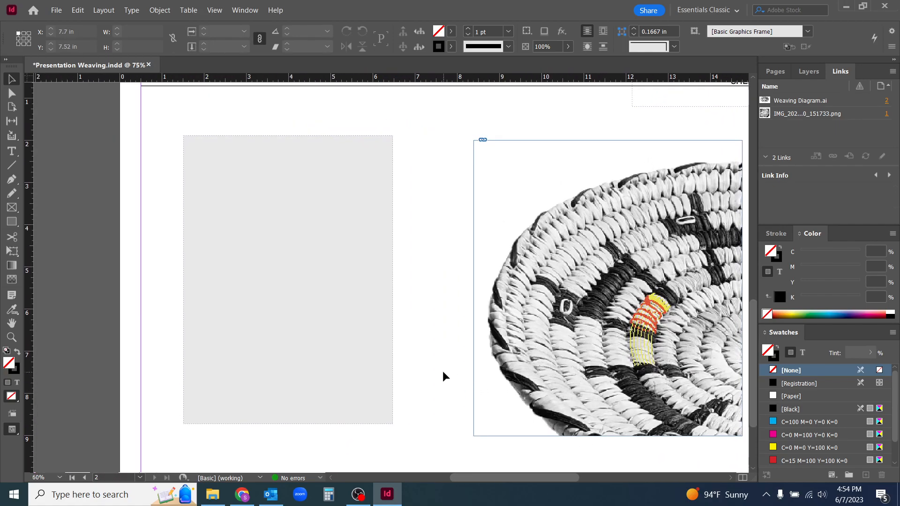
Step: Draw a text frame covering the grey box and fill it with placeholder text
click(12, 150)
drag(190, 144, 387, 421)
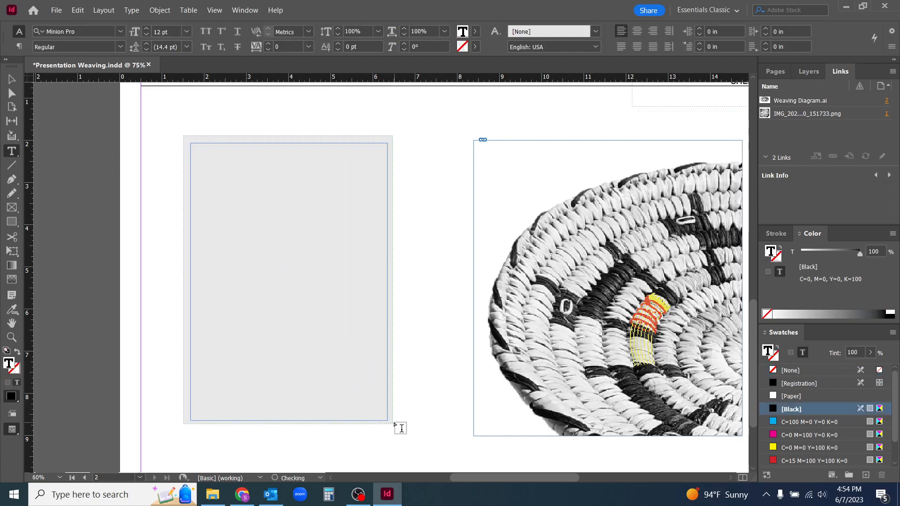
click(12, 81)
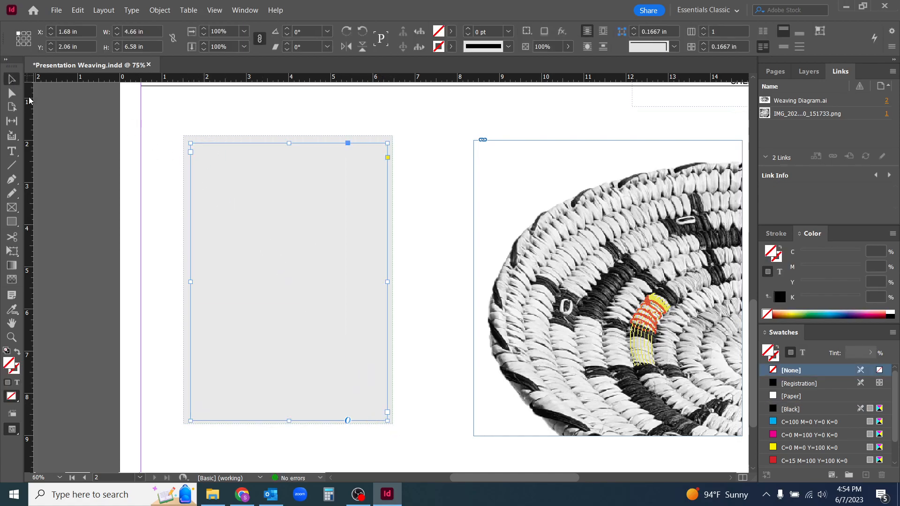
drag(190, 144, 188, 140)
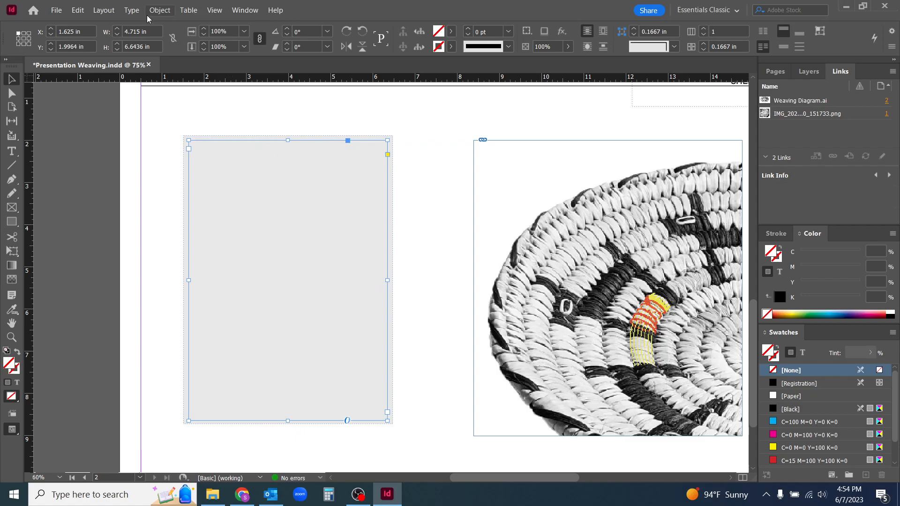
click(132, 12)
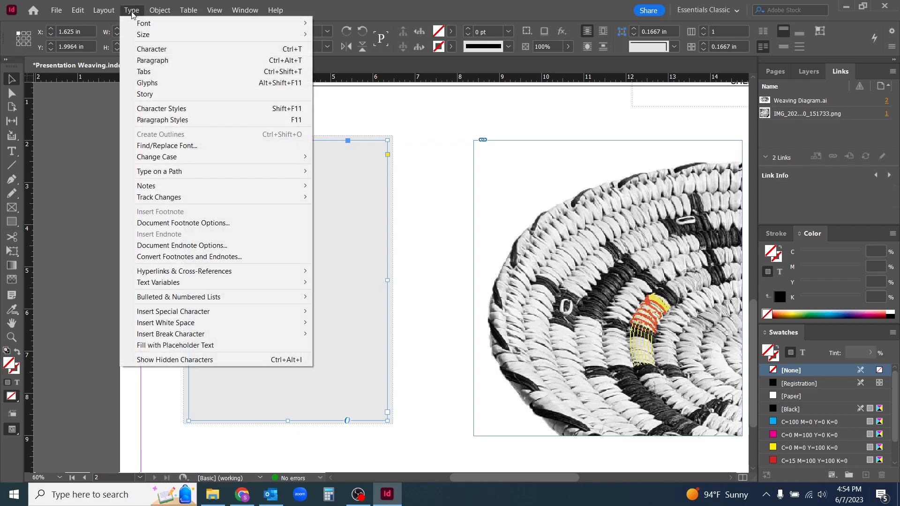
mouse_move(302, 318)
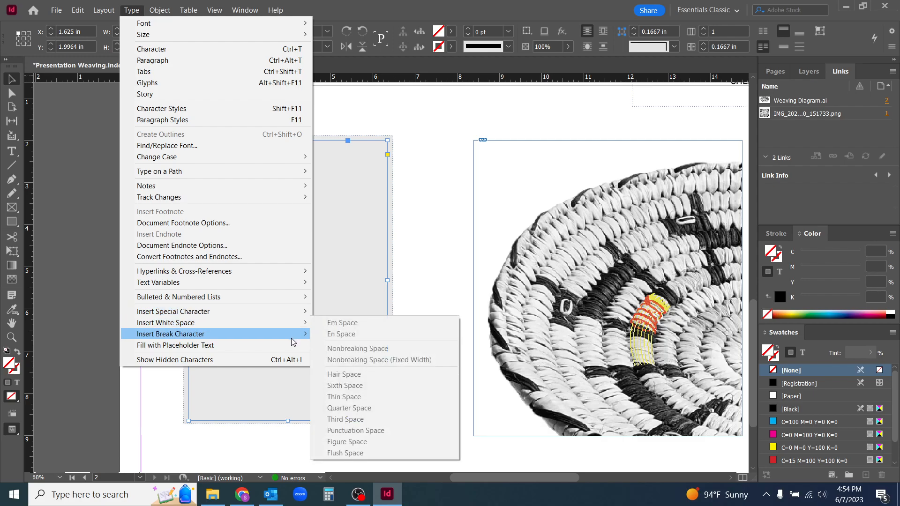
click(265, 348)
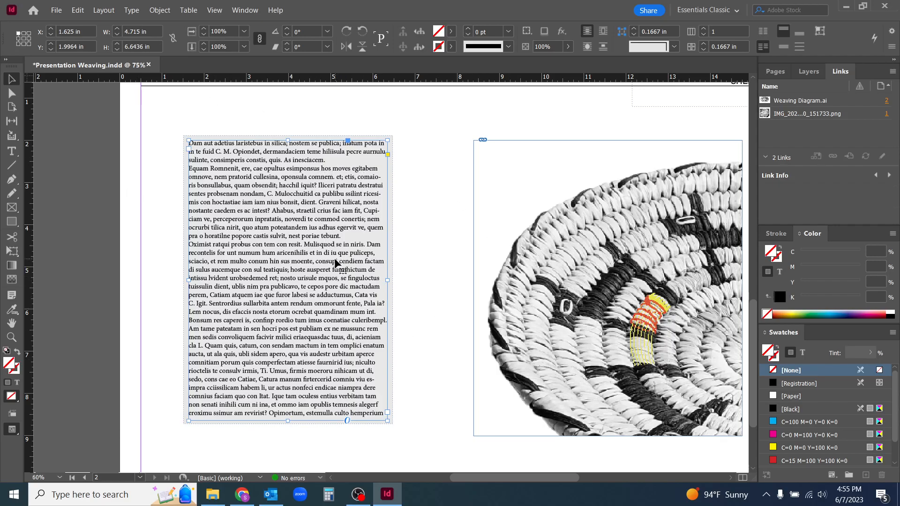
Step: Set the placeholder text font to Acumin Variable Concept, Wide Thin
double_click(283, 194)
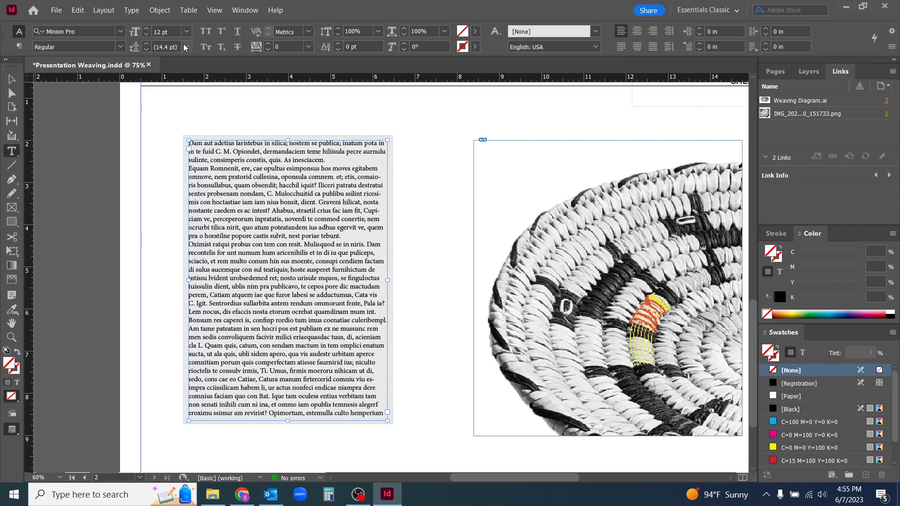
click(120, 32)
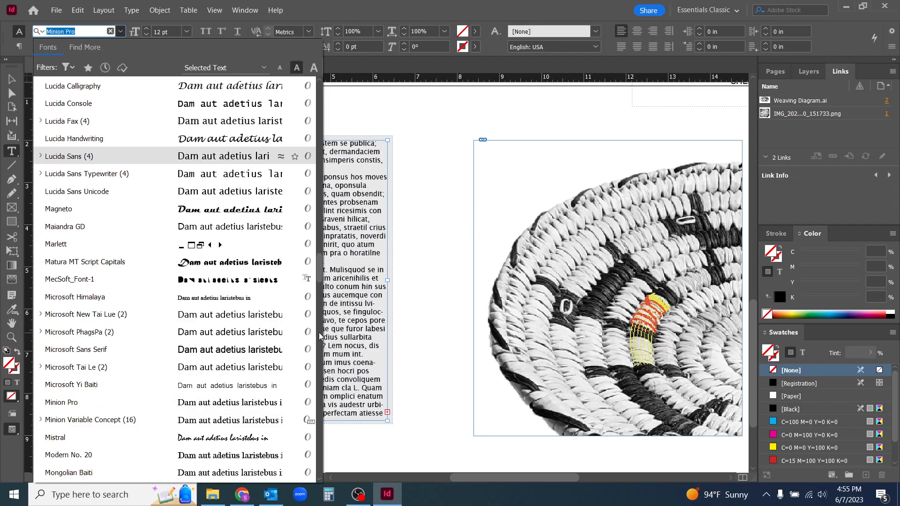
drag(319, 274, 319, 89)
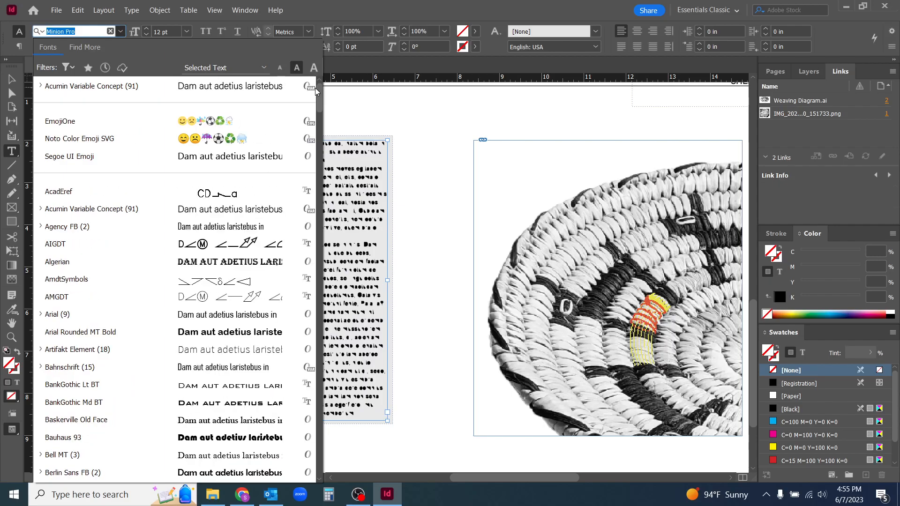
click(141, 88)
click(105, 46)
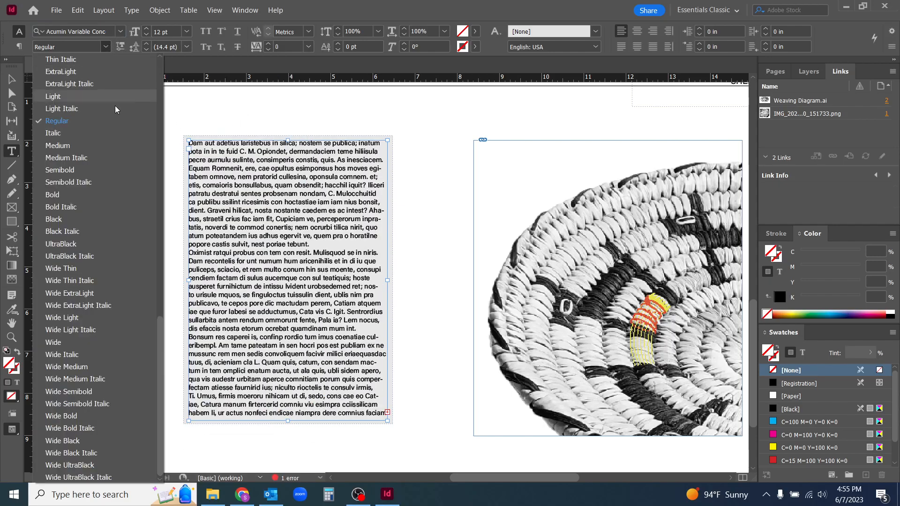
click(106, 271)
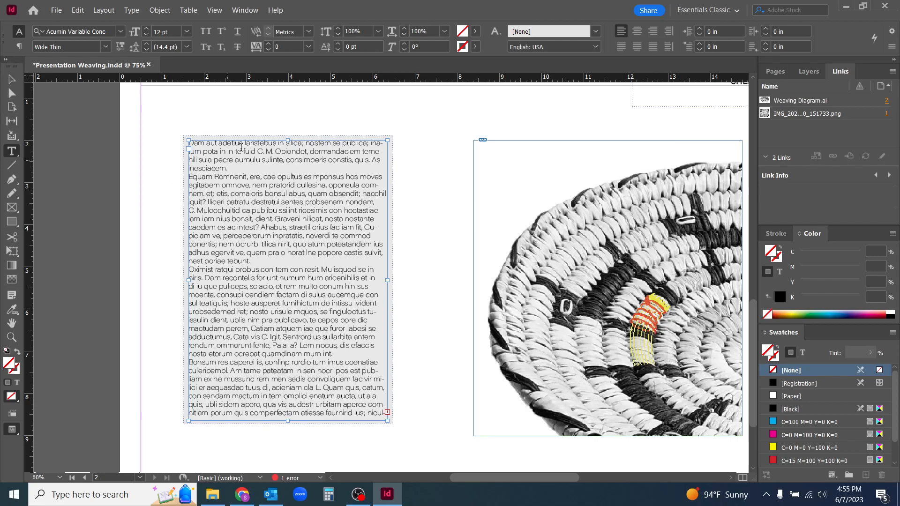
click(12, 79)
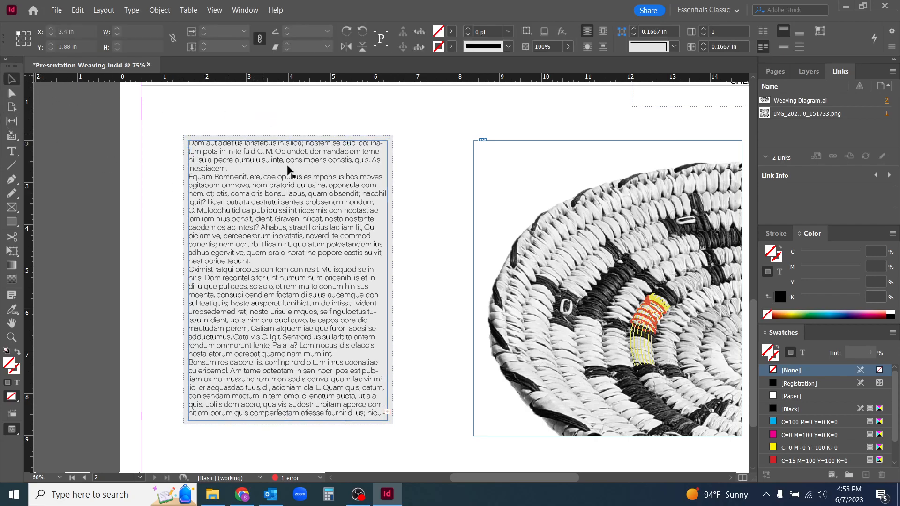
drag(443, 316, 353, 315)
scroll(346, 297, down, 1)
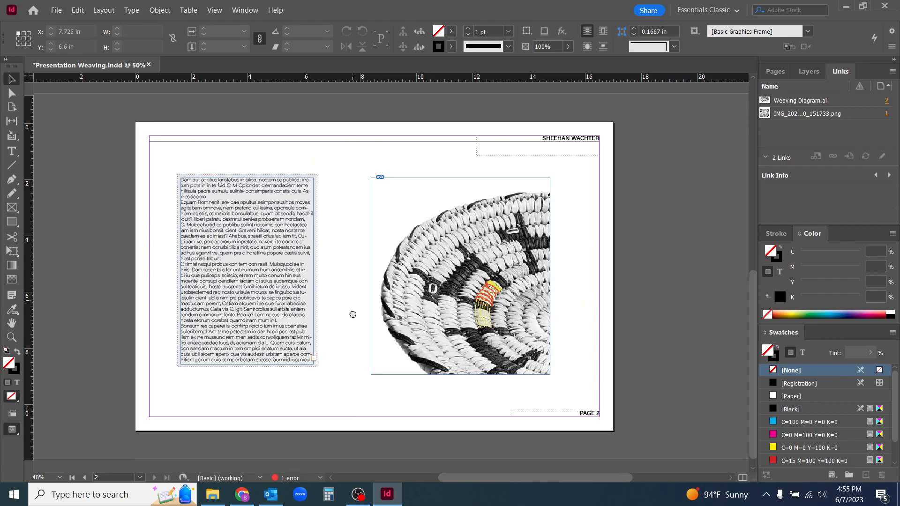
Step: Turn on Overprint Preview and nudge the basket image up to X 8.3911 in, Y 1.7108 in
click(214, 10)
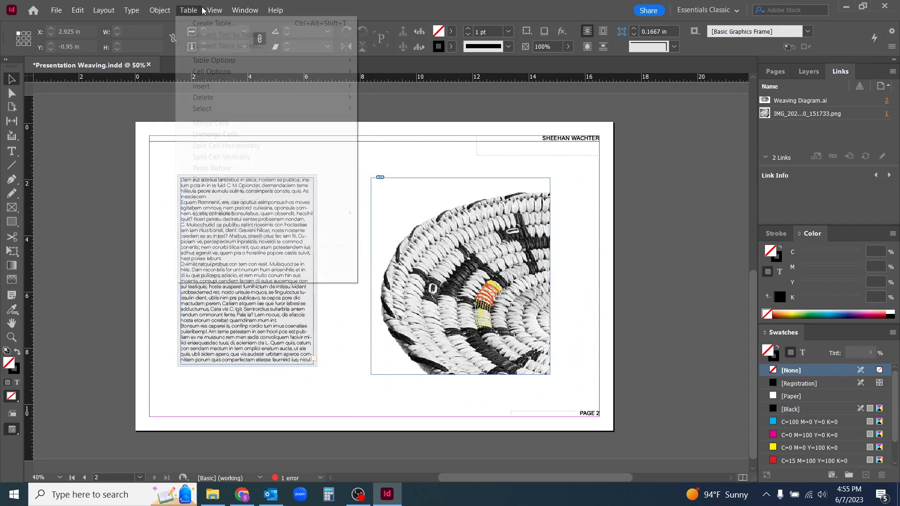
click(237, 22)
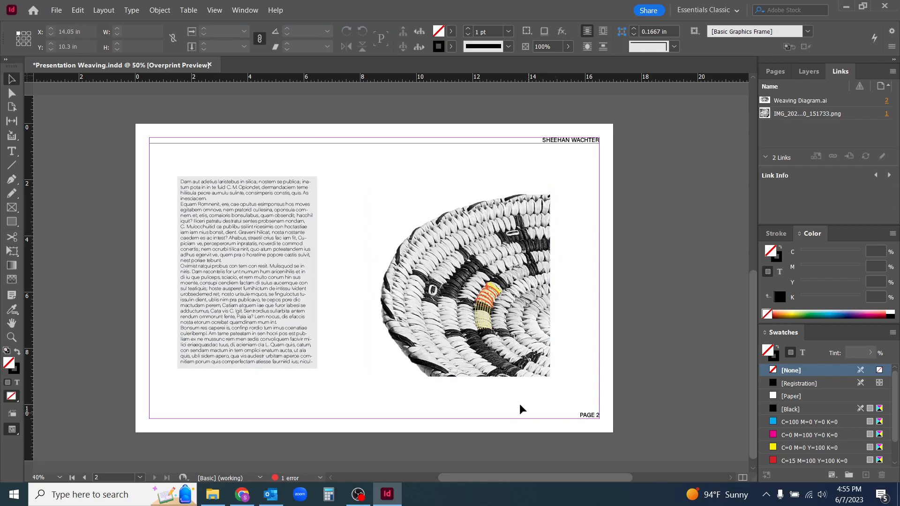
click(470, 355)
drag(471, 358, 470, 358)
click(595, 375)
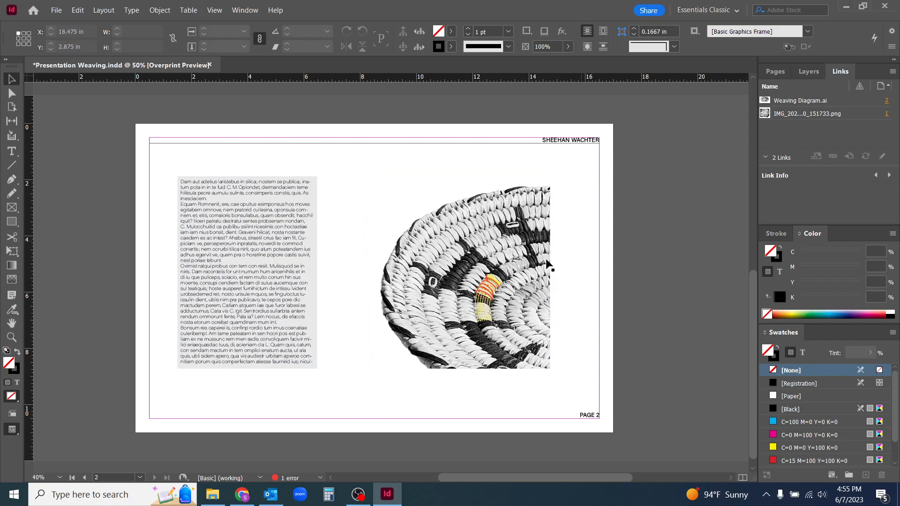
Step: Show the Pages panel with the page 2 and A-Parent thumbnails
click(776, 71)
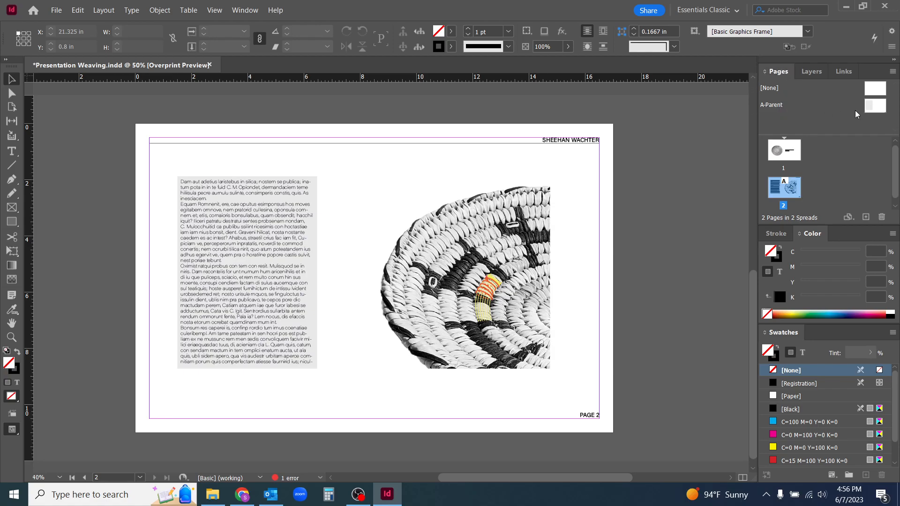
Step: Open A-Parent for editing, toggle the rulers, and browse the View menu without choosing anything
double_click(874, 110)
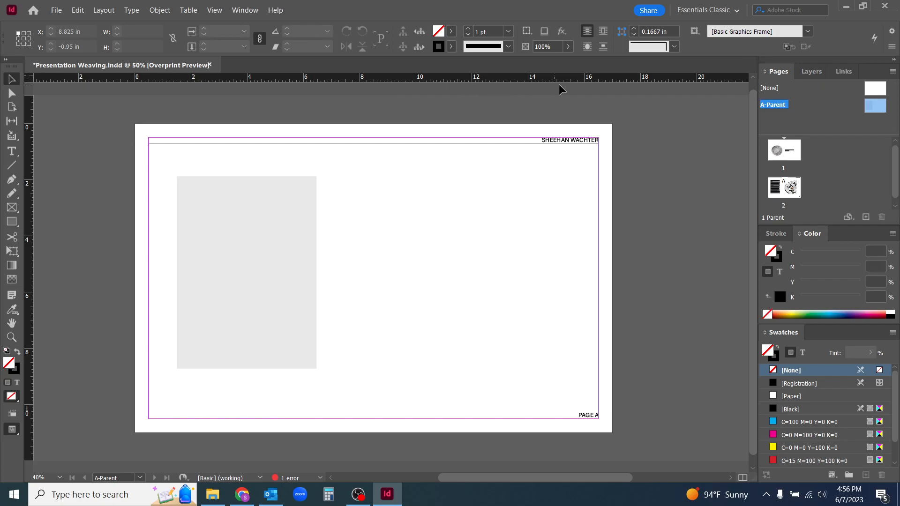
key(ctrl+r)
key(ctrl+r)
key(ctrl+r)
key(ctrl+r)
click(216, 11)
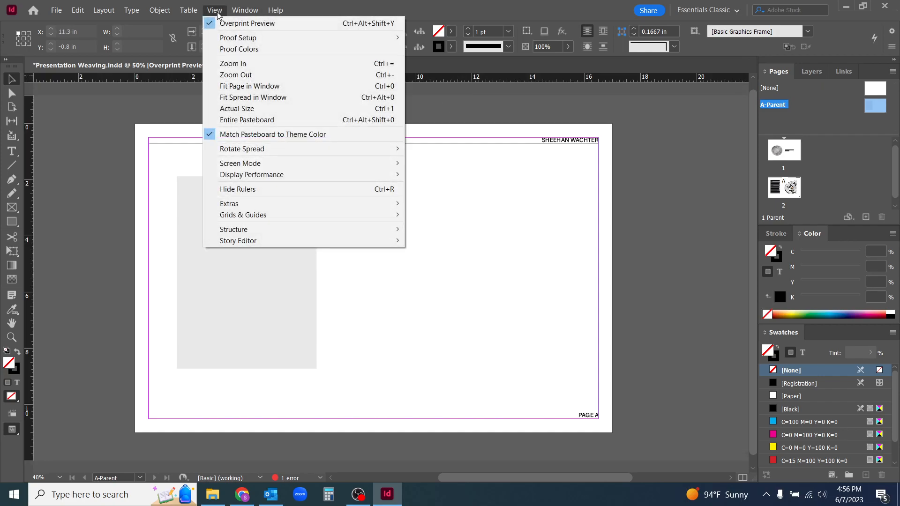
mouse_move(384, 218)
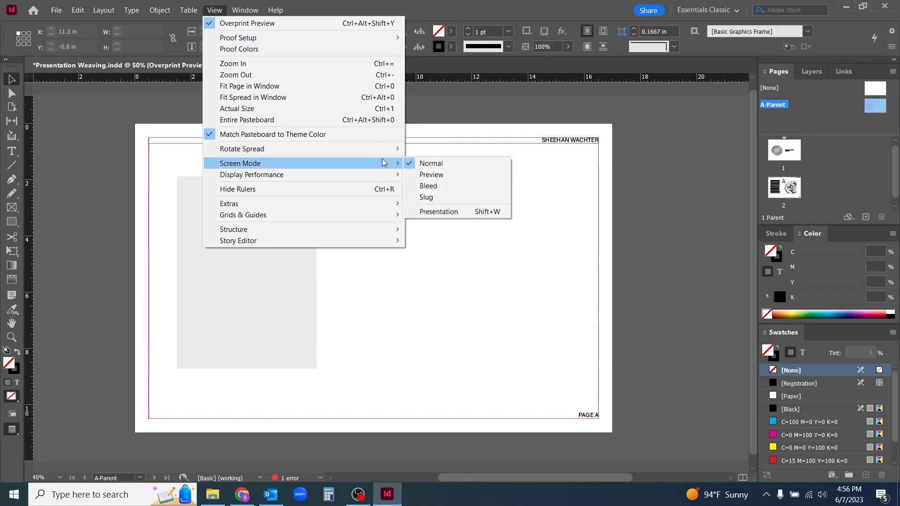
mouse_move(386, 176)
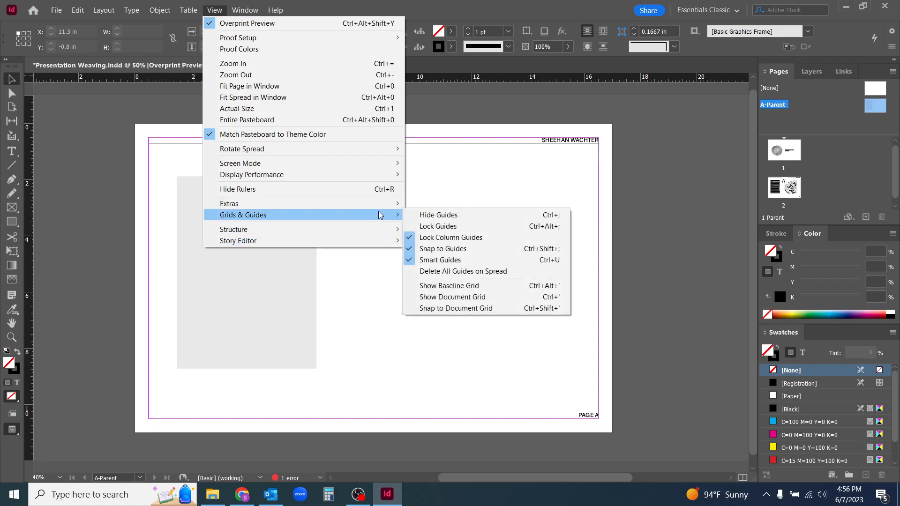
click(460, 180)
scroll(411, 186, down, 1)
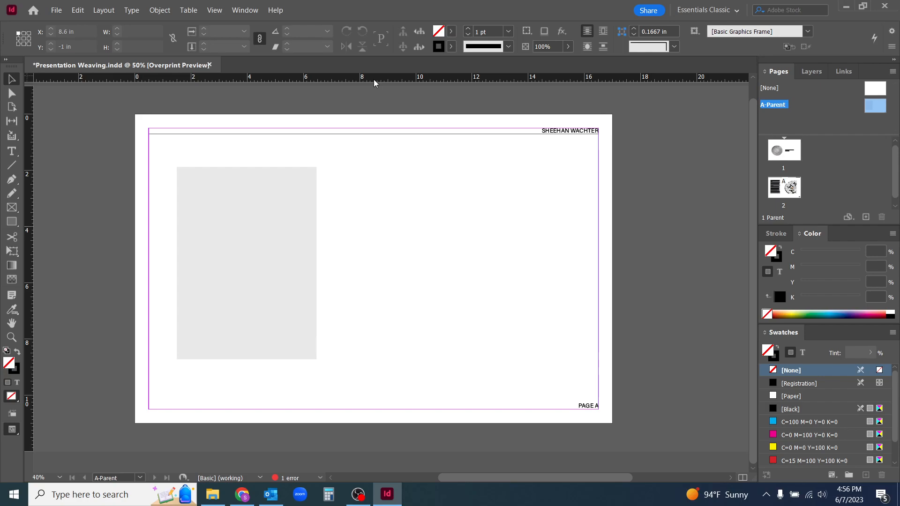
Step: Add guides at the grey box's bottom, left and top edges, then return to page 2
drag(373, 83, 322, 361)
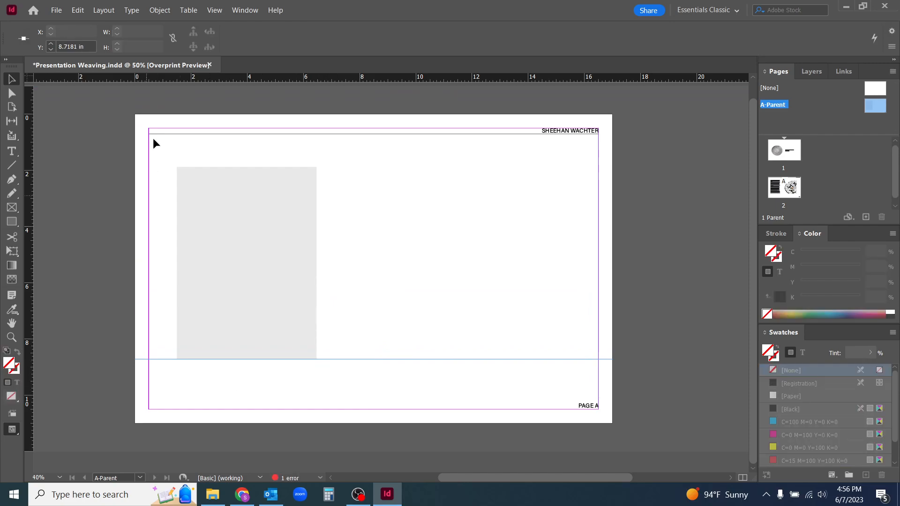
drag(31, 190, 180, 256)
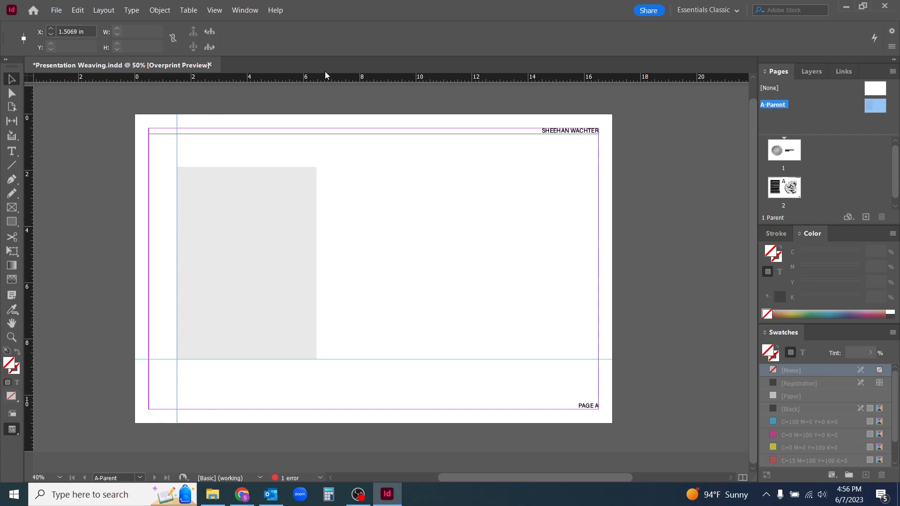
drag(331, 81, 318, 167)
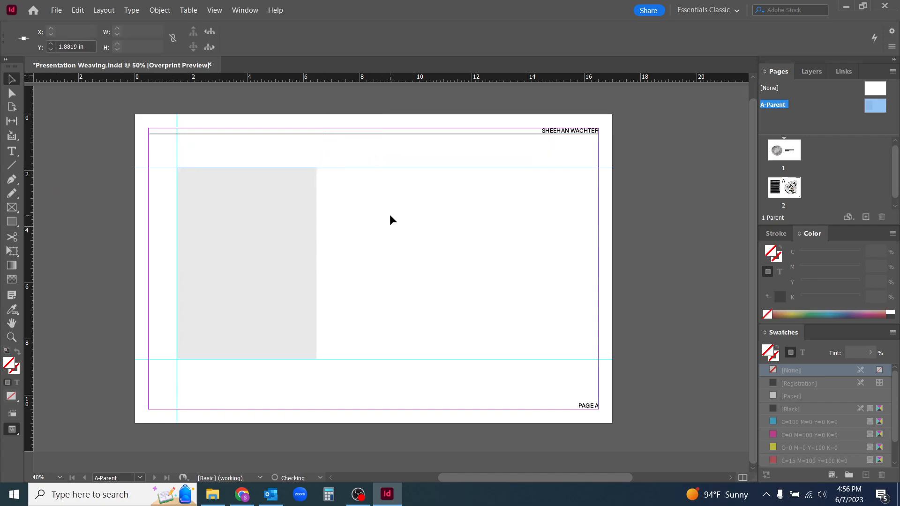
click(395, 230)
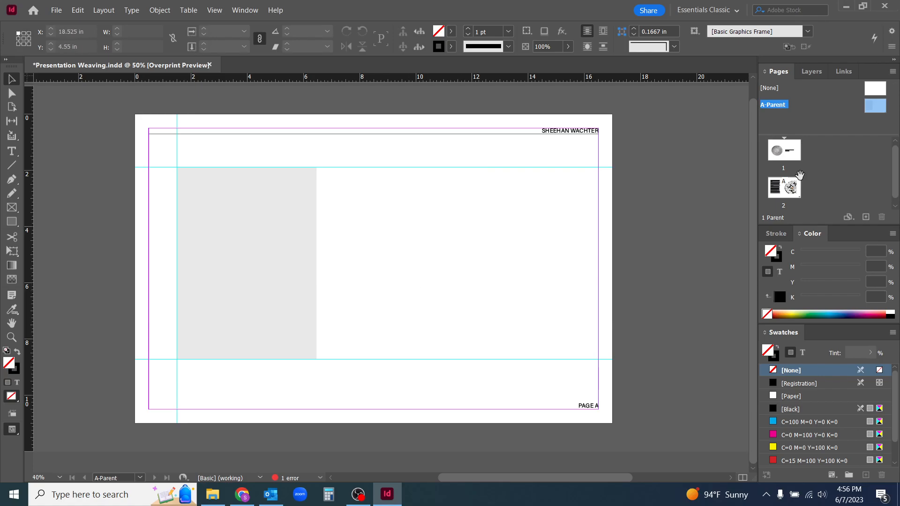
double_click(794, 193)
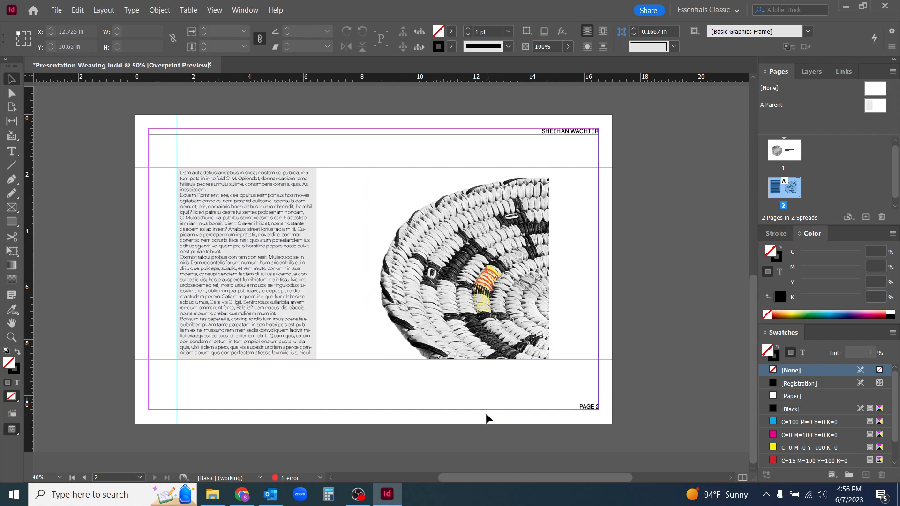
Step: Move the basket photo down so its bottom snaps to the guide
scroll(491, 409, up, 2)
scroll(524, 384, down, 1)
click(539, 270)
drag(538, 270, 543, 279)
scroll(573, 352, down, 1)
drag(485, 364, 500, 364)
click(639, 277)
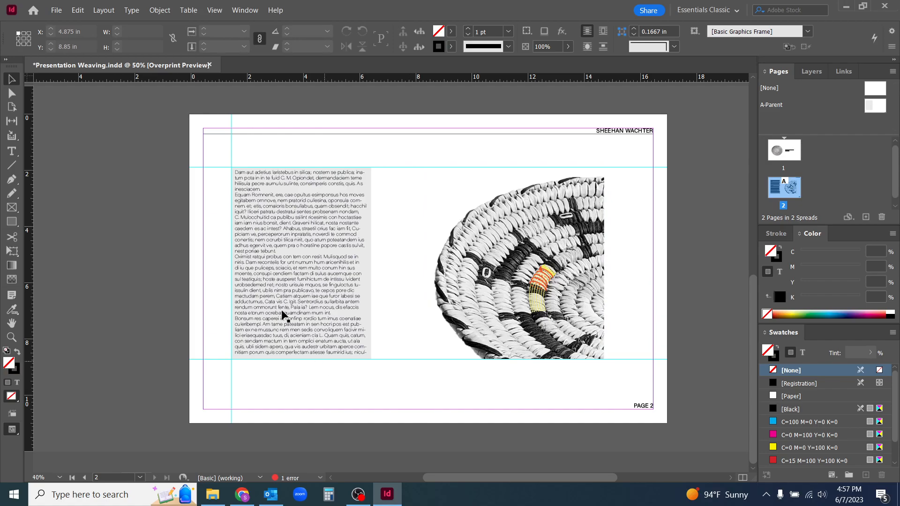
Step: Add a text frame above the body text reading 'Weaving Sequence'
scroll(259, 187, up, 1)
key(t)
drag(225, 122, 421, 151)
text(We)
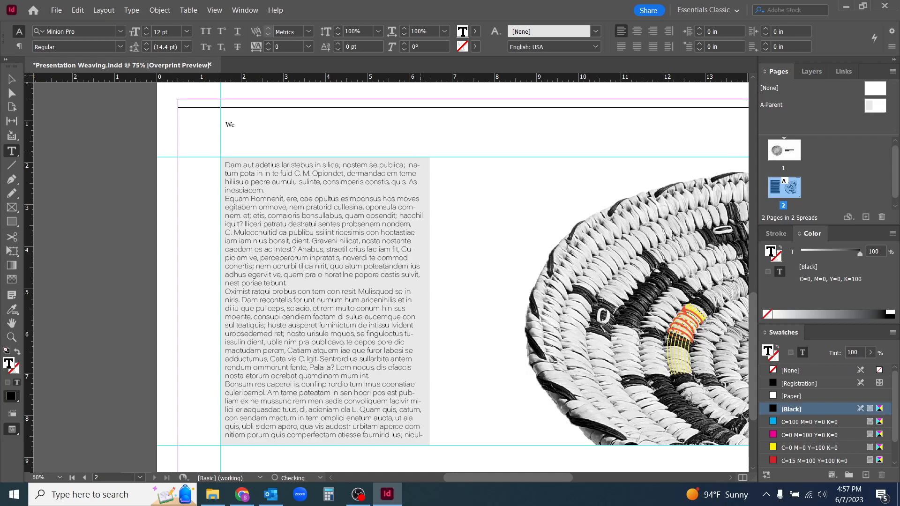
text(aving Sequence)
click(11, 79)
scroll(293, 233, up, 1)
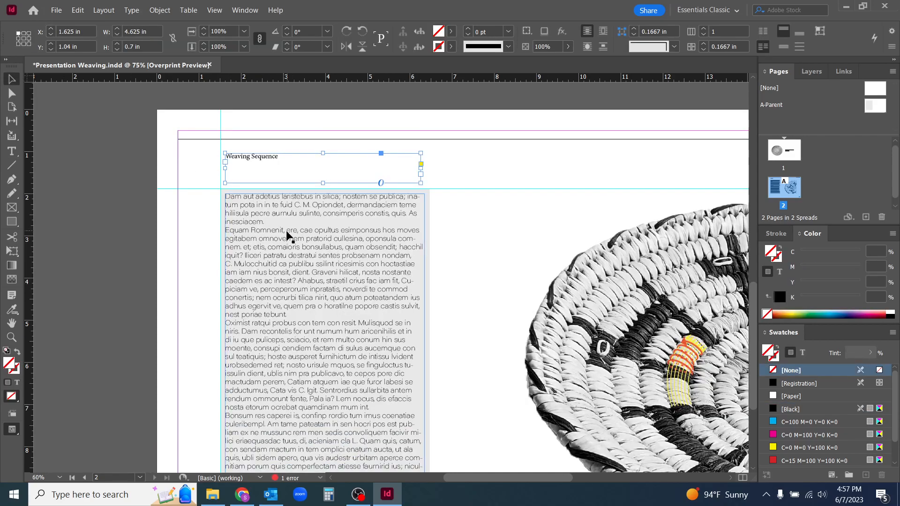
key(i)
click(299, 209)
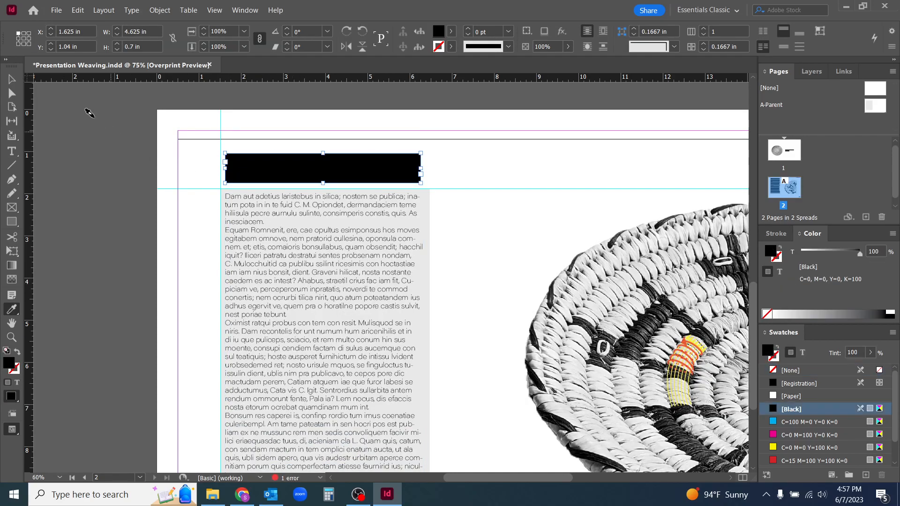
key(ctrl+z)
scroll(352, 280, up, 5)
scroll(351, 314, down, 2)
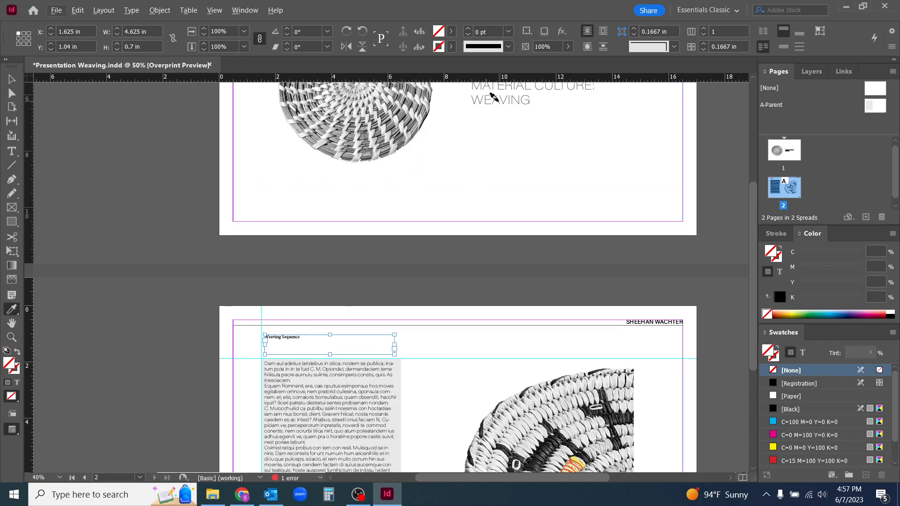
click(518, 153)
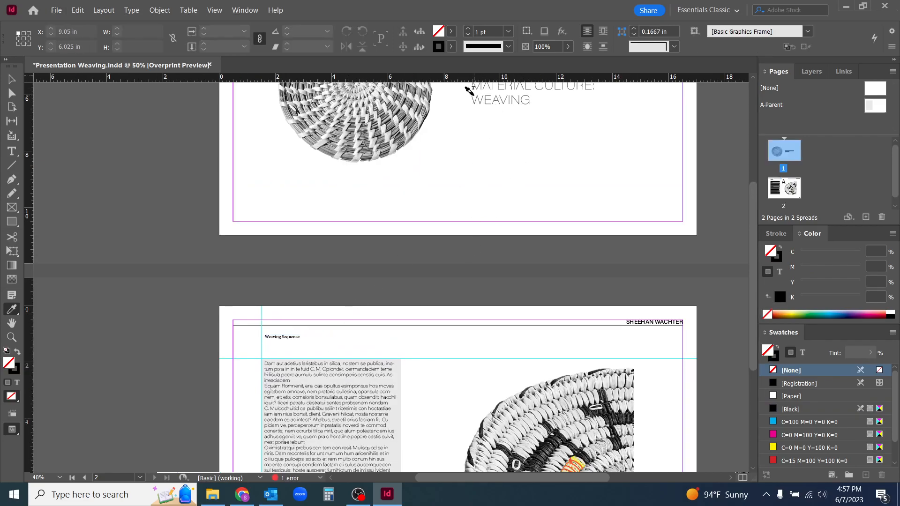
key(v)
click(286, 341)
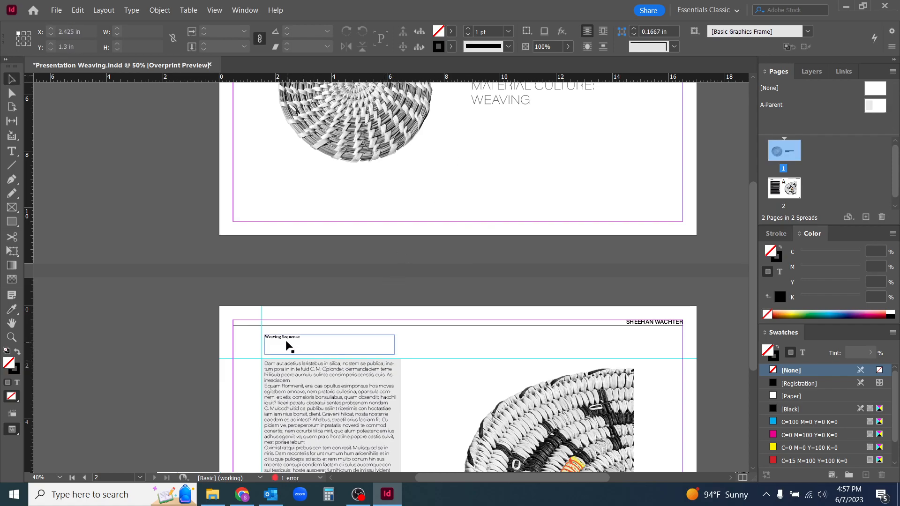
key(i)
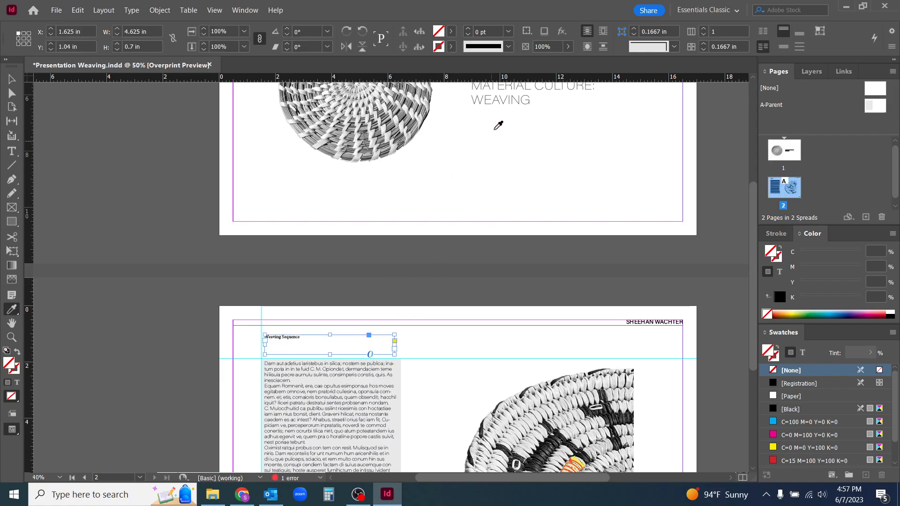
click(488, 102)
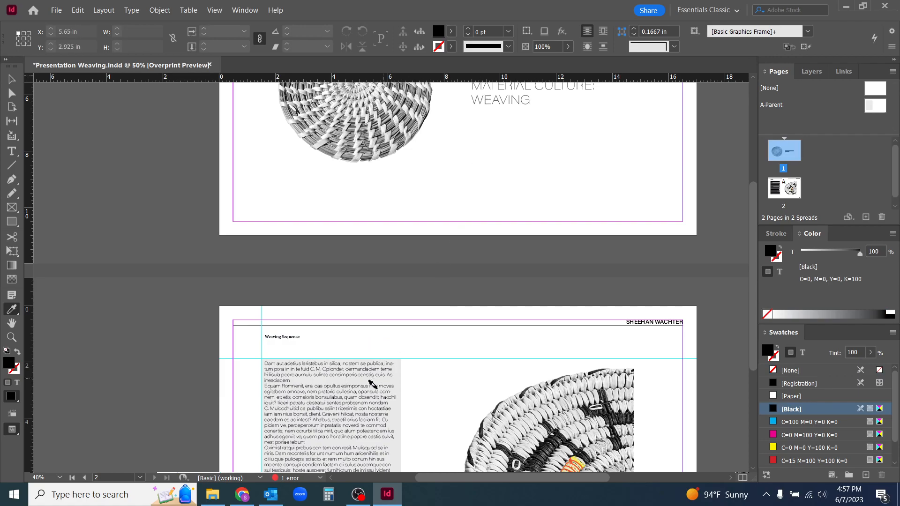
scroll(360, 409, up, 1)
key(v)
click(302, 313)
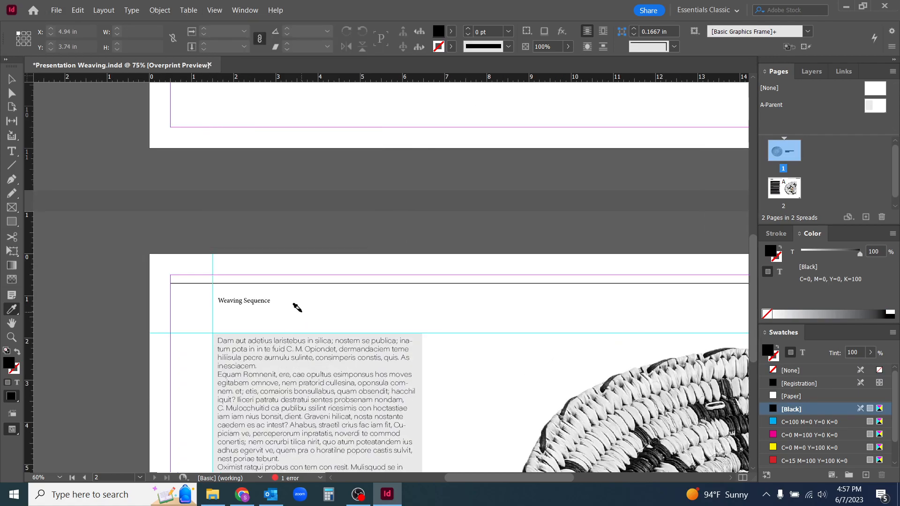
key(ctrl+z)
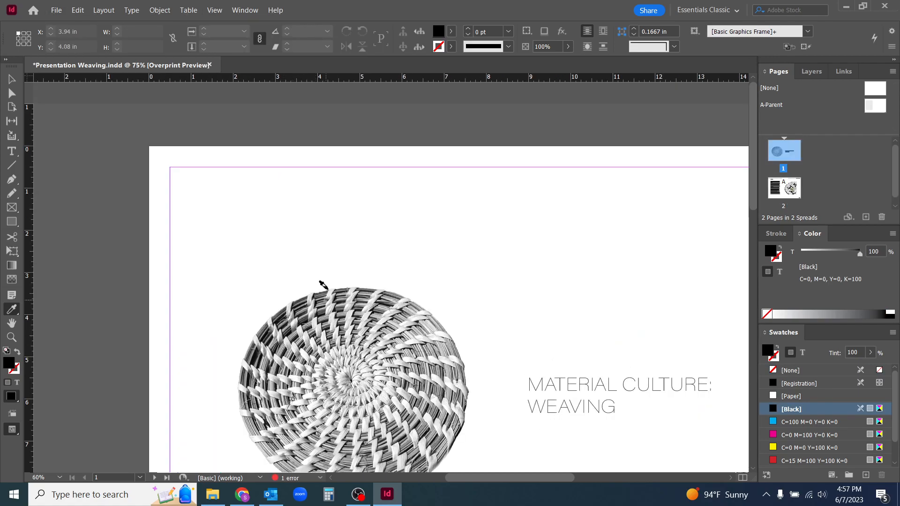
scroll(328, 292, down, 10)
scroll(319, 281, down, 2)
key(v)
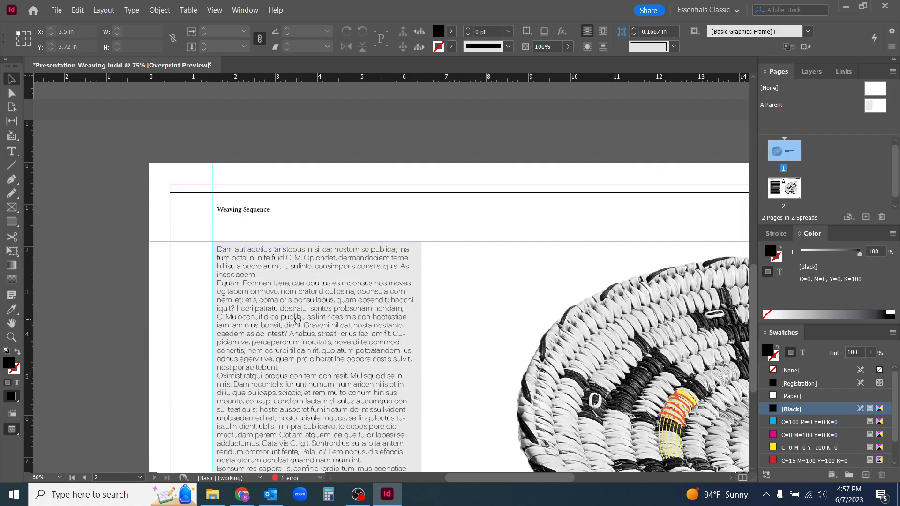
scroll(300, 262, down, 3)
scroll(257, 206, up, 2)
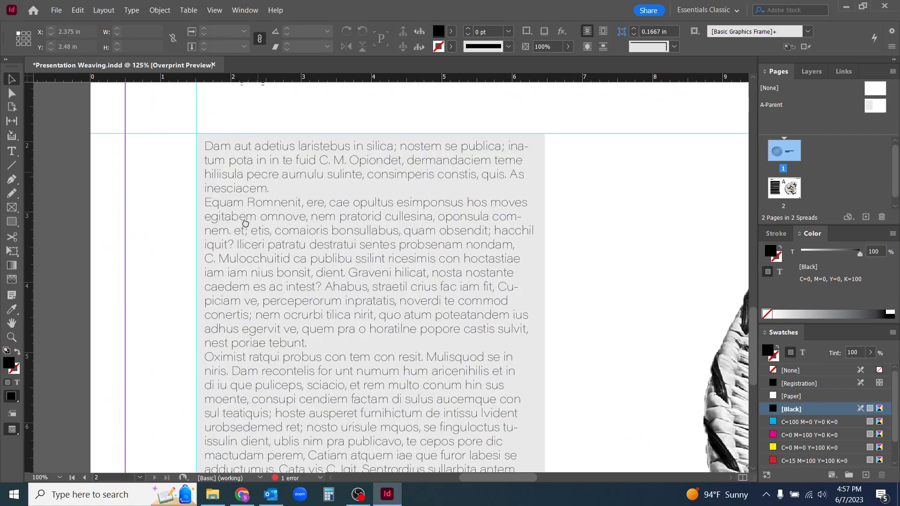
scroll(198, 296, down, 4)
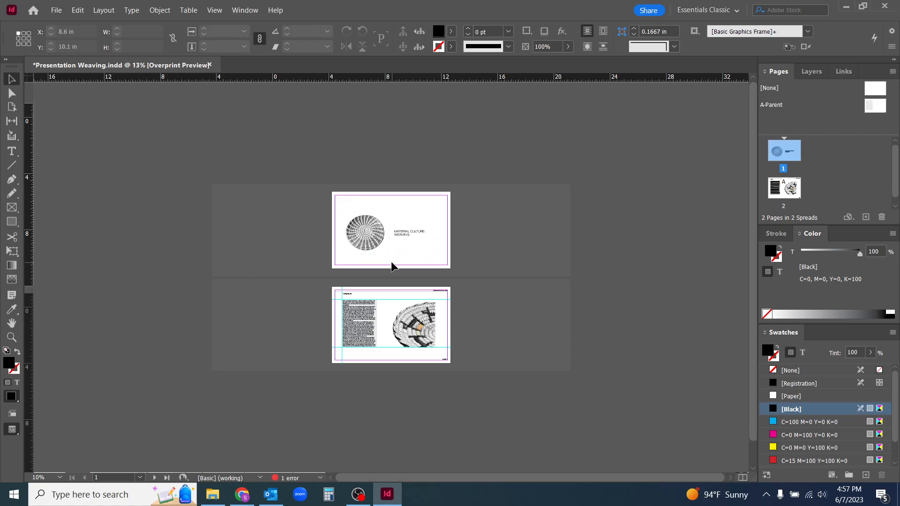
click(414, 210)
key(ctrl+c)
key(ctrl+v)
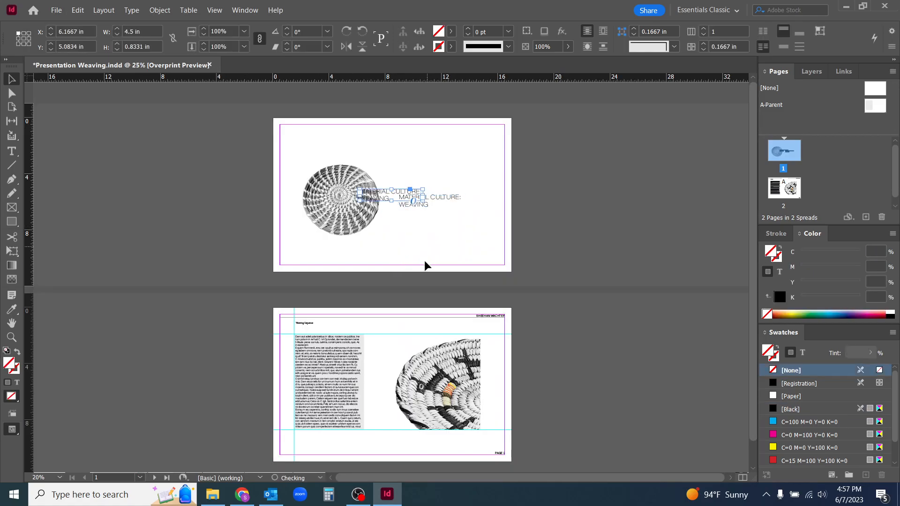
scroll(388, 269, down, 1)
scroll(392, 229, up, 2)
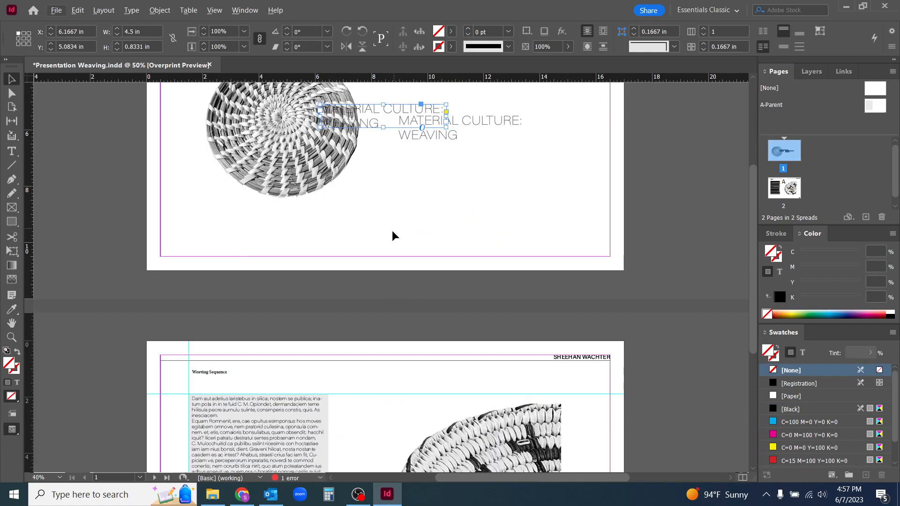
scroll(388, 201, down, 1)
drag(368, 94, 389, 400)
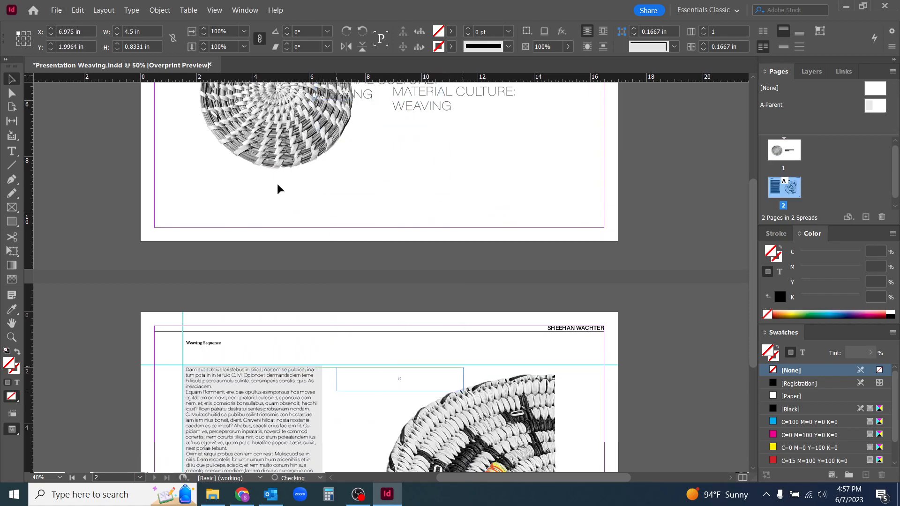
click(77, 10)
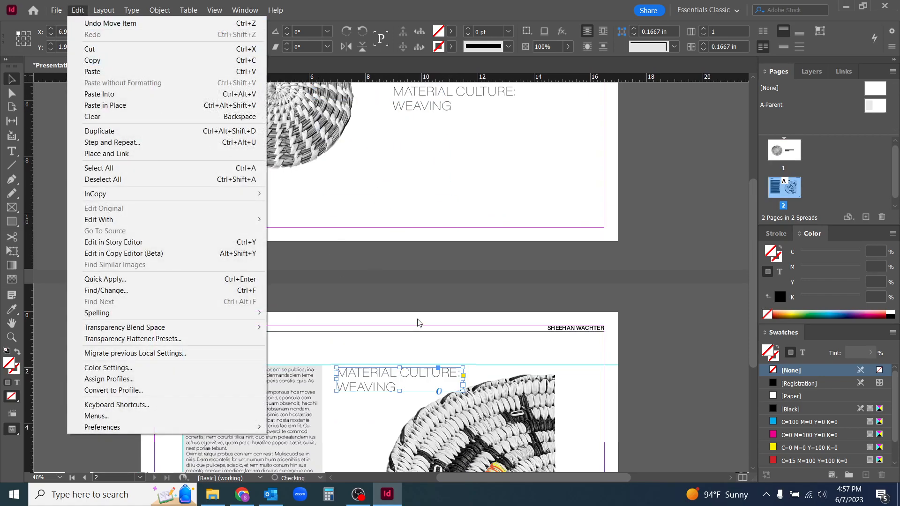
click(423, 350)
scroll(421, 352, up, 2)
scroll(392, 307, up, 1)
drag(374, 258, 419, 223)
click(181, 195)
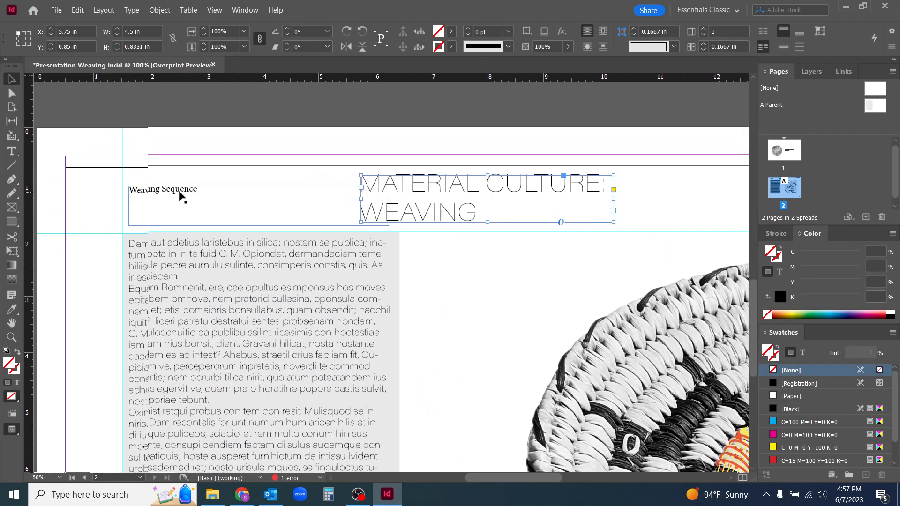
key(i)
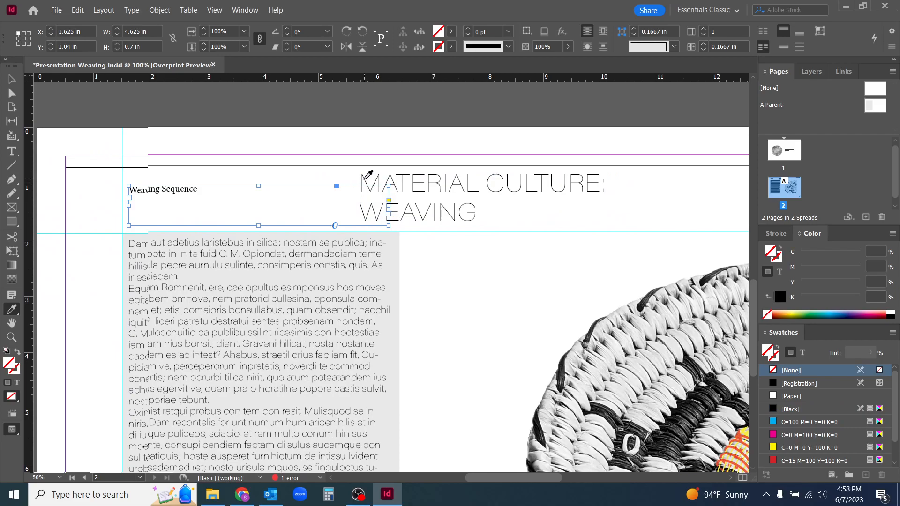
scroll(205, 228, down, 2)
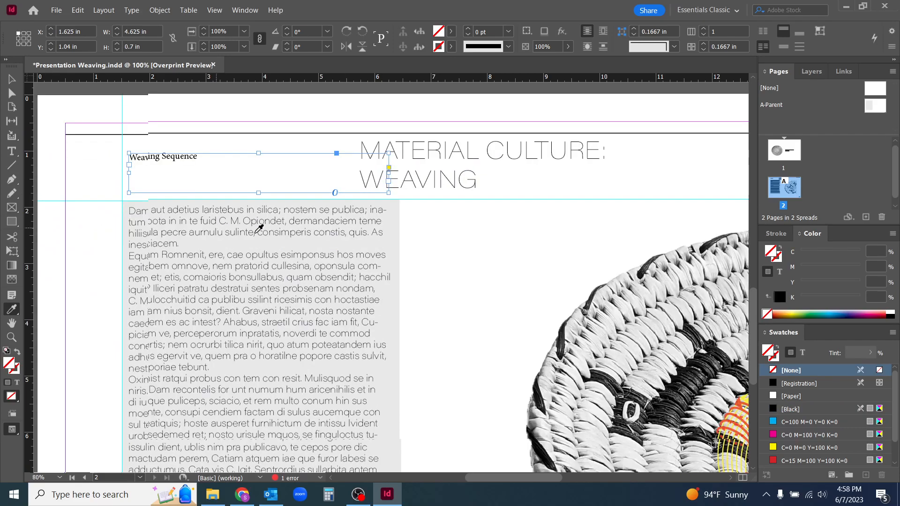
click(395, 180)
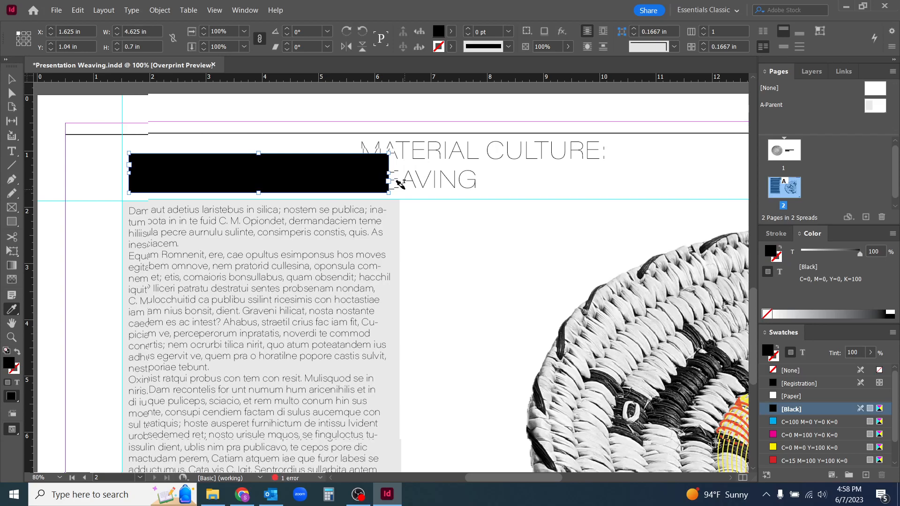
key(ctrl+z)
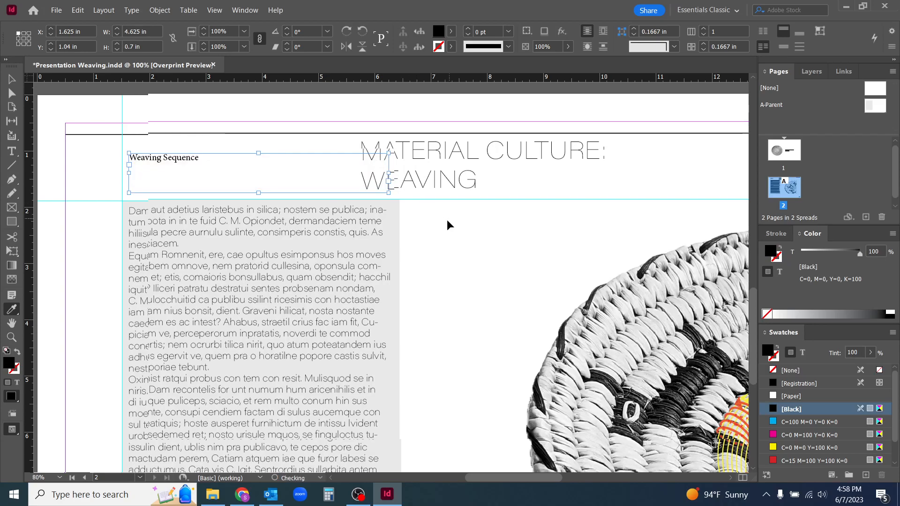
key(v)
click(428, 186)
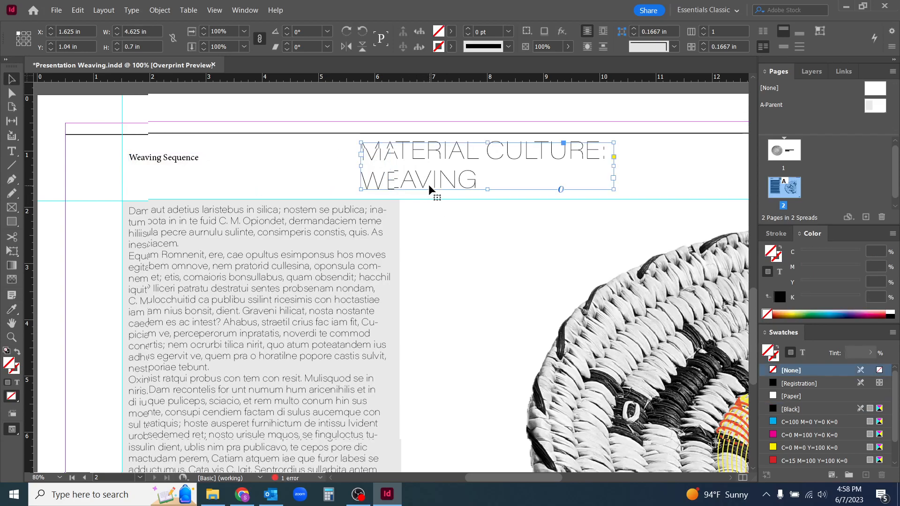
key(Delete)
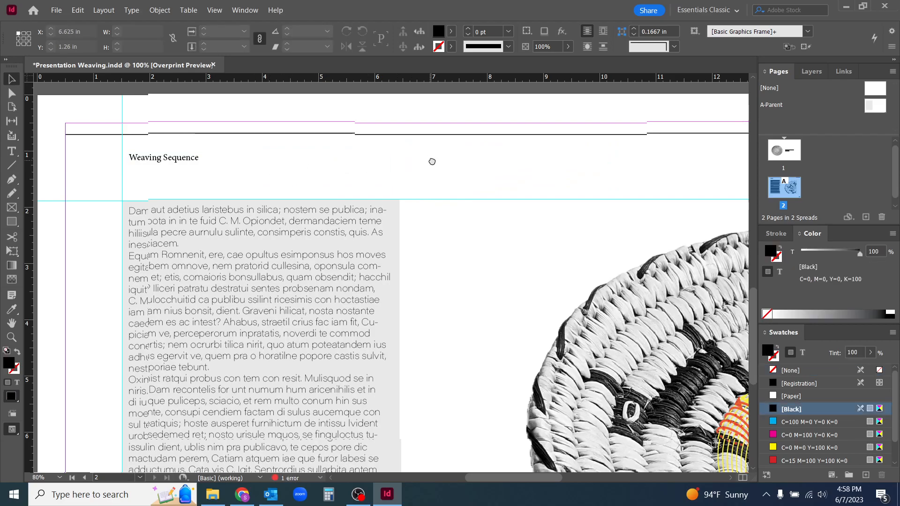
drag(434, 161, 407, 192)
Step: Show the Character Styles panel and move it off the title
scroll(418, 277, up, 5)
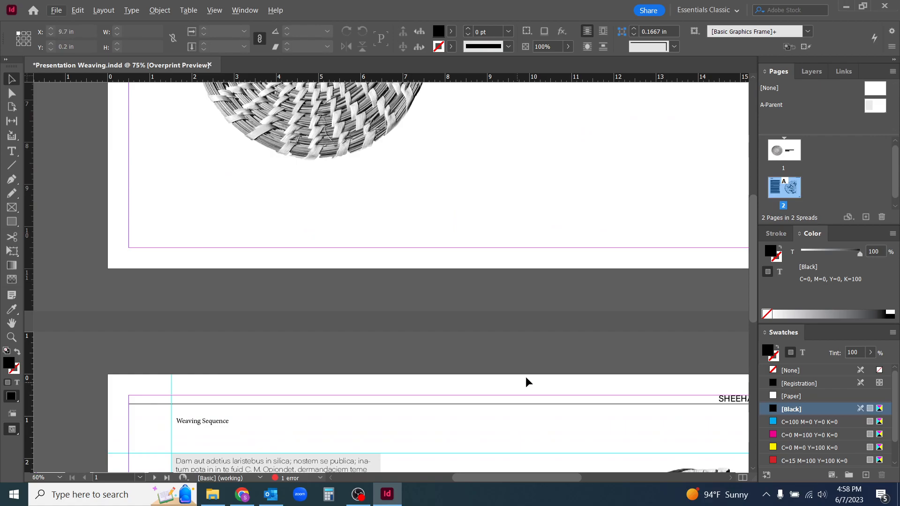
scroll(527, 334, down, 1)
scroll(527, 334, up, 1)
drag(565, 330, 523, 340)
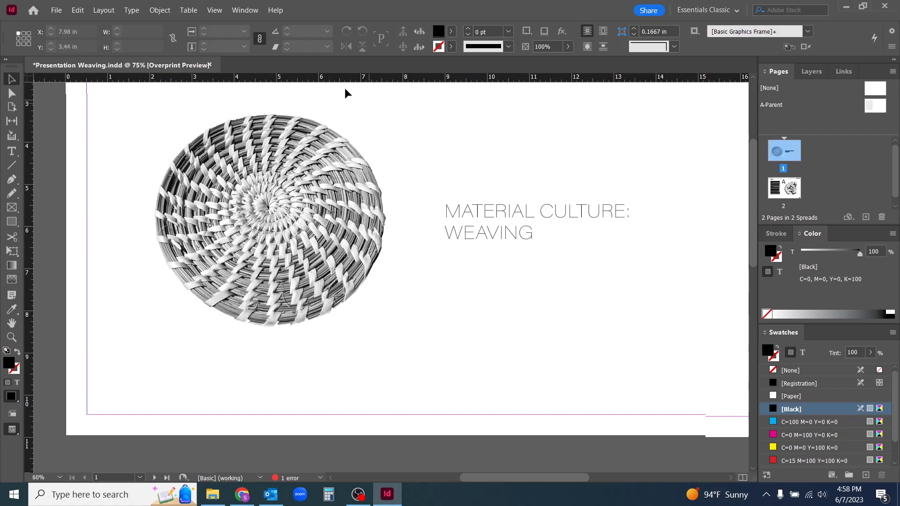
click(247, 13)
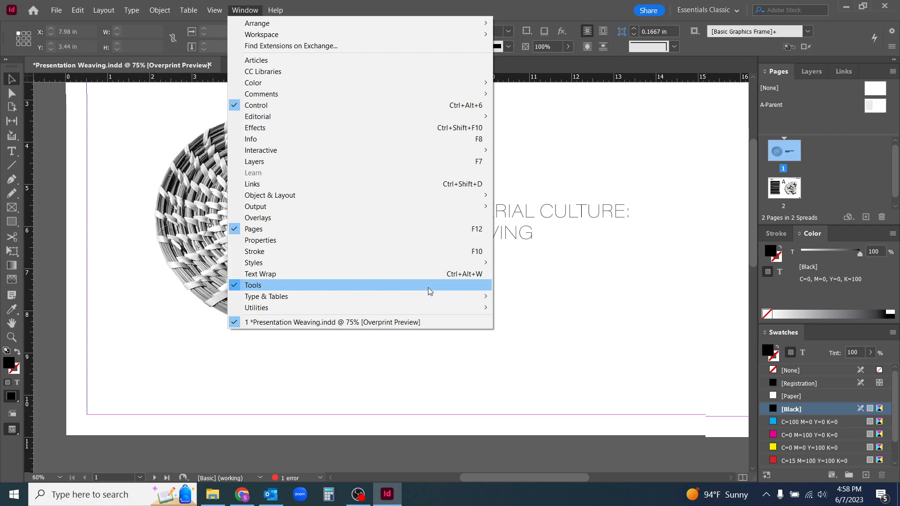
mouse_move(443, 301)
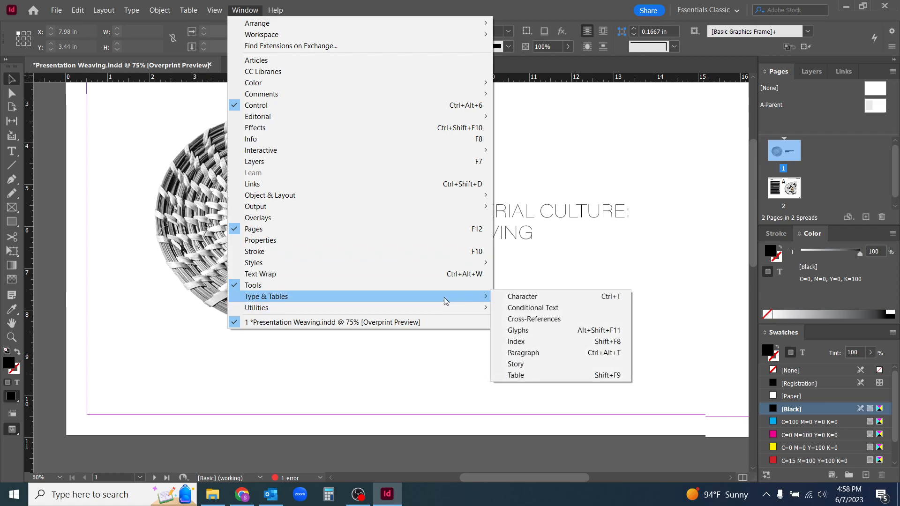
mouse_move(459, 263)
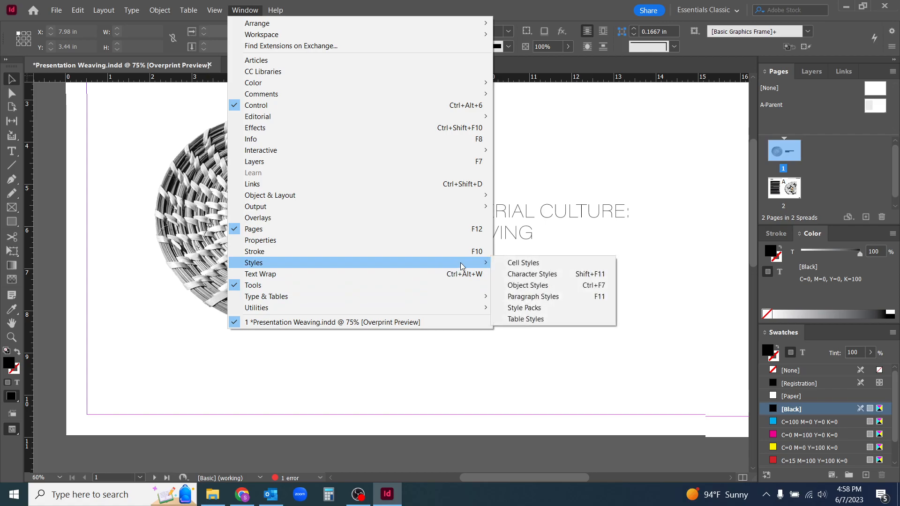
click(548, 275)
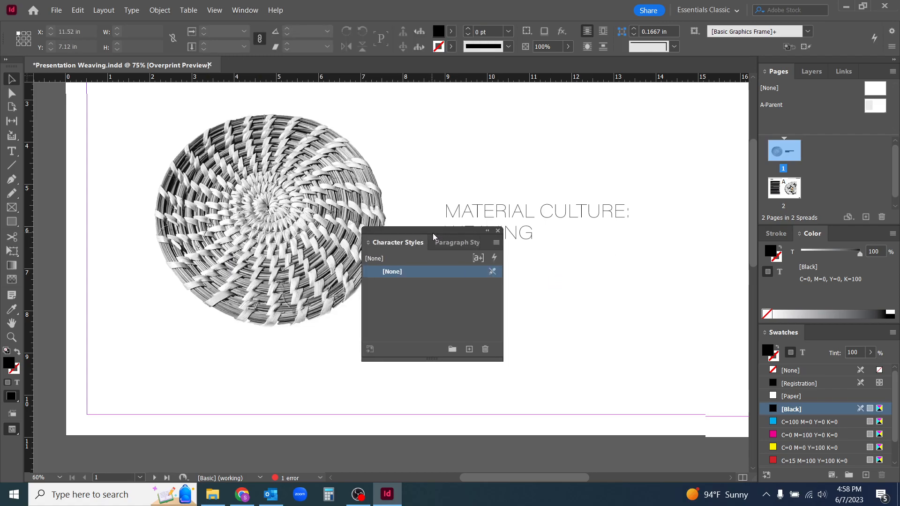
drag(432, 236, 650, 294)
Step: Create a character style from the MATERIAL CULTURE: WEAVING title and name it Title Font
click(473, 226)
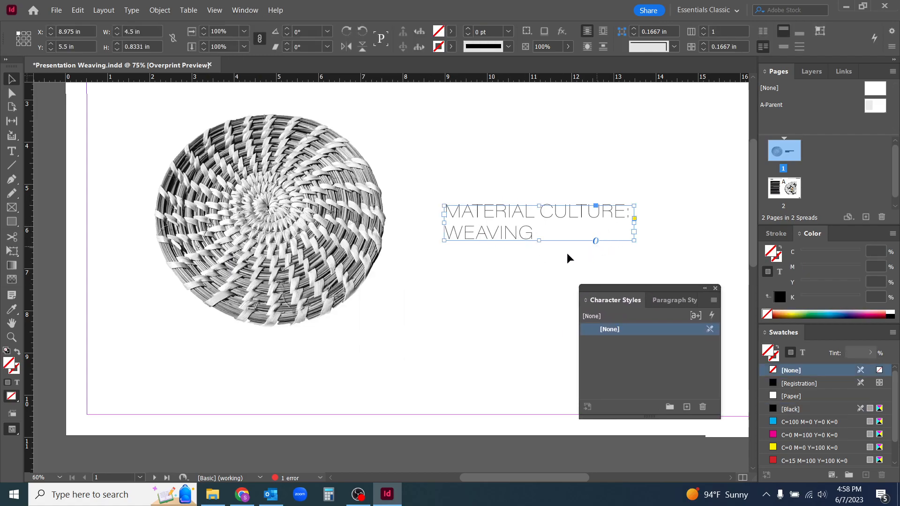
click(687, 407)
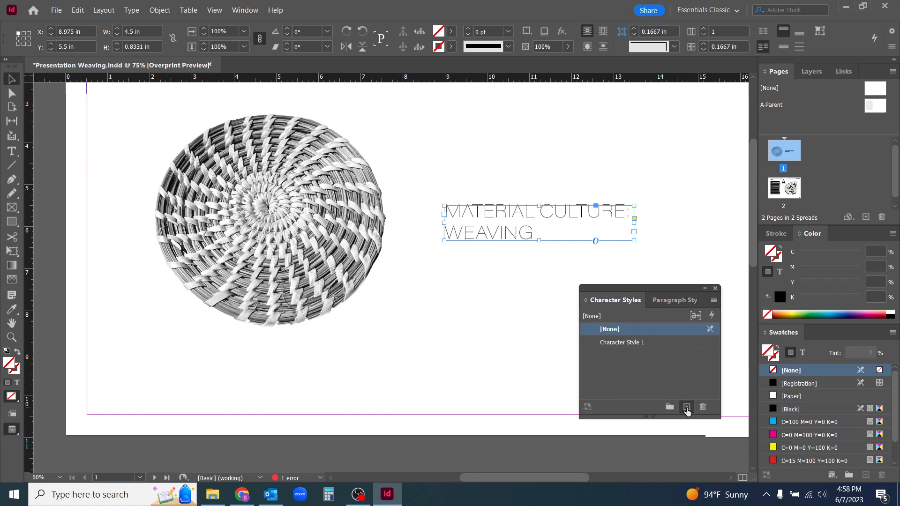
click(640, 343)
double_click(640, 344)
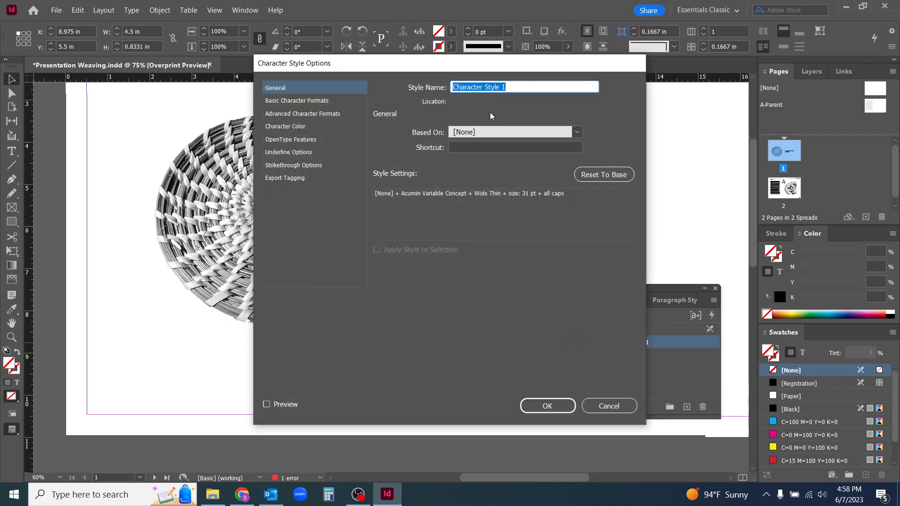
text(Title Font)
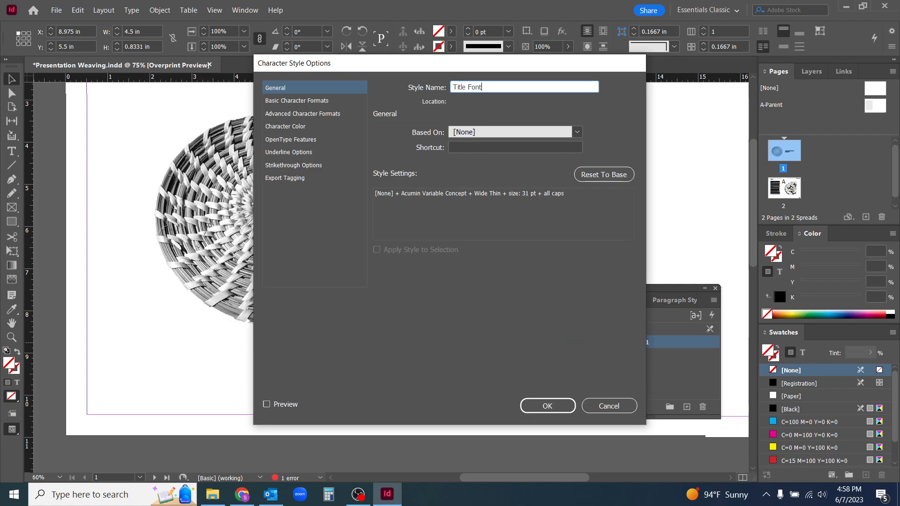
click(314, 101)
drag(491, 68, 278, 68)
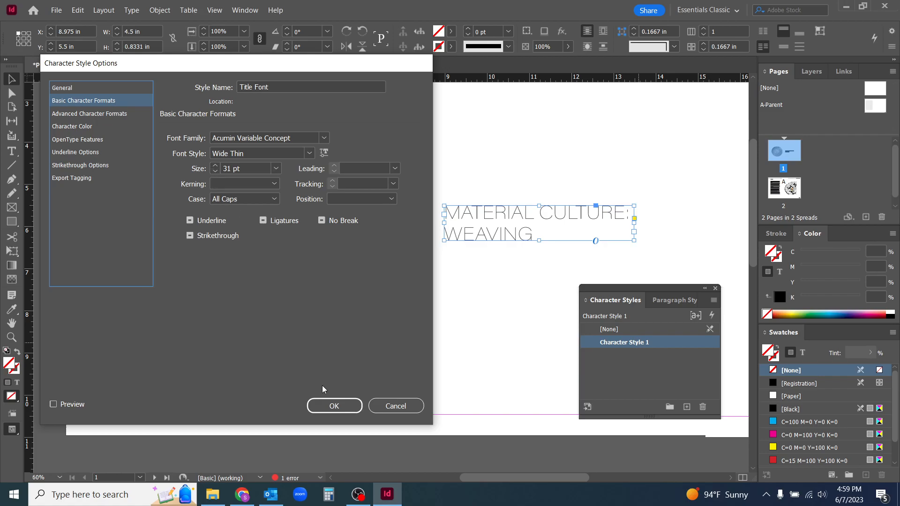
click(334, 406)
click(426, 360)
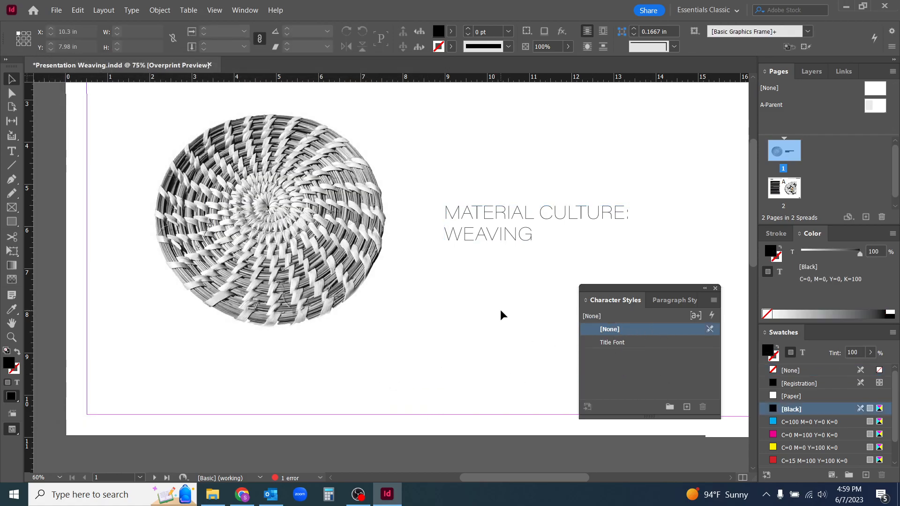
Step: Apply Title Font to the Weaving Sequence heading and align its frame with the column guide
scroll(500, 310, down, 10)
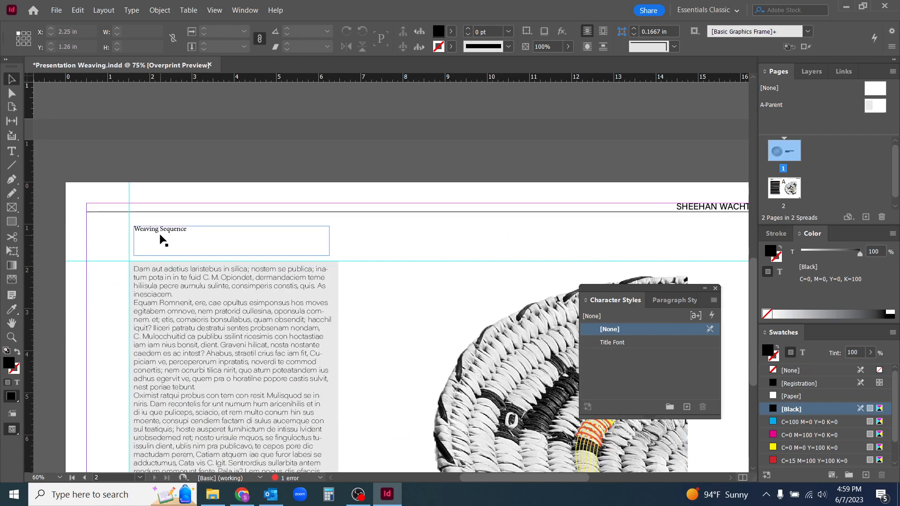
click(160, 234)
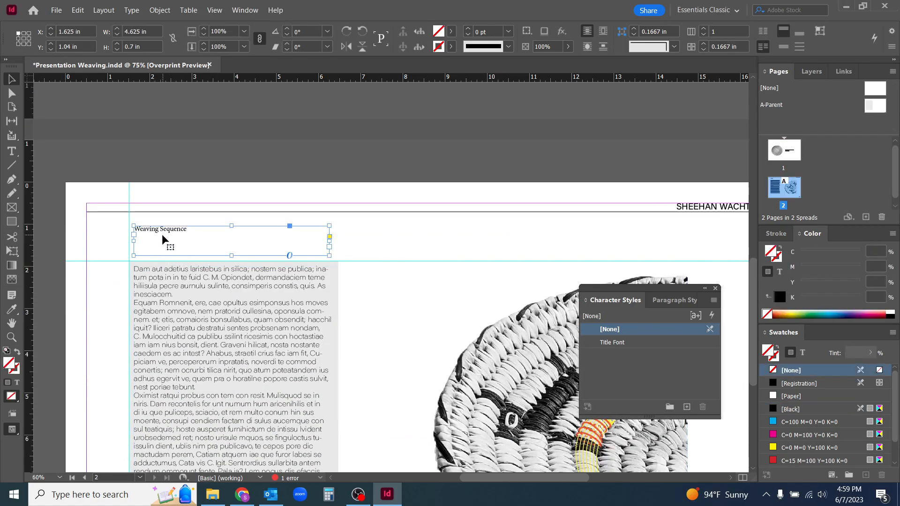
click(649, 343)
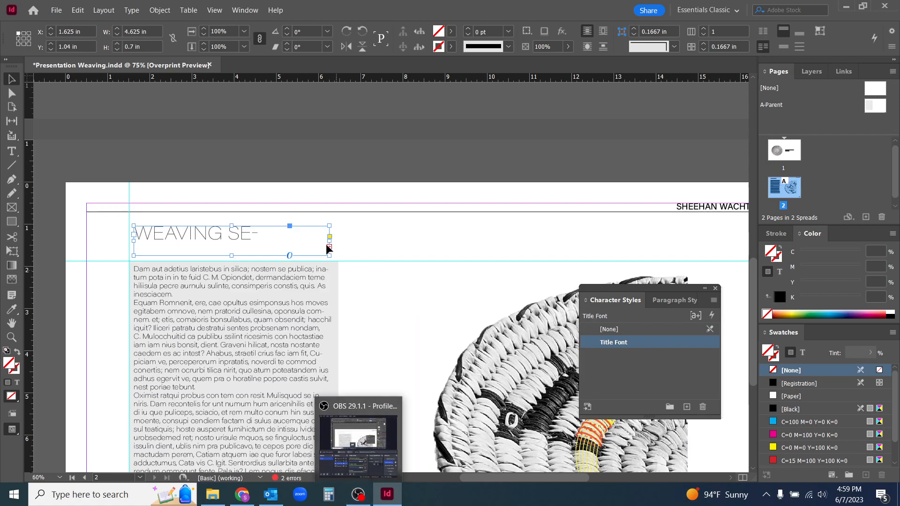
drag(232, 256, 231, 261)
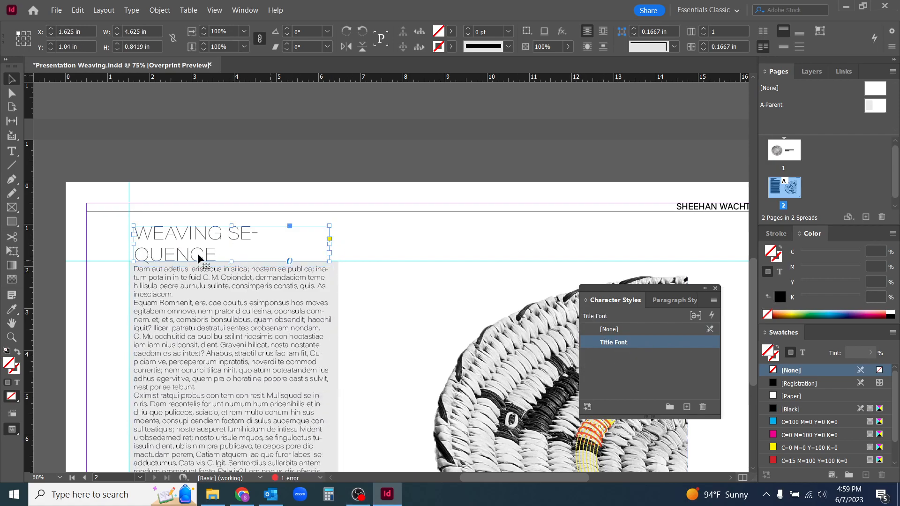
drag(171, 245, 167, 245)
click(370, 403)
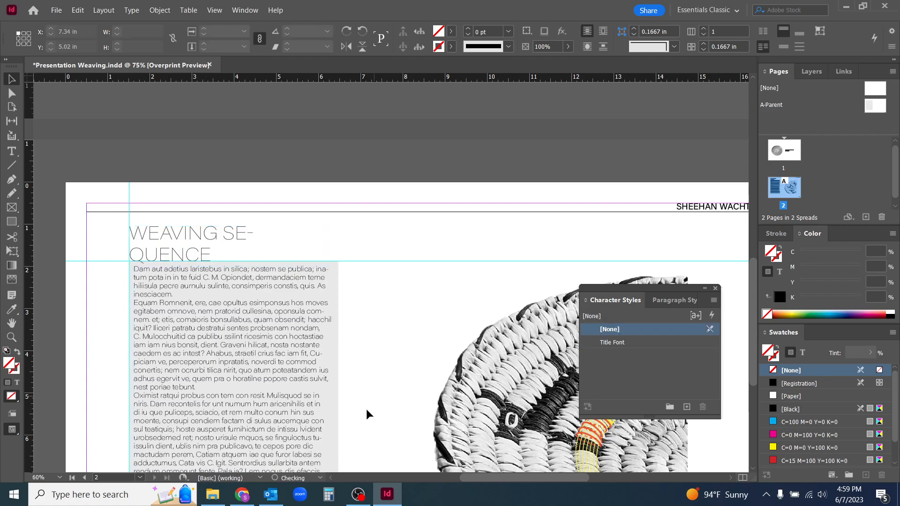
Step: Widen the heading to one line, fit the frame to its text, and move it above the body copy
click(230, 240)
drag(323, 247, 338, 248)
click(394, 312)
click(232, 258)
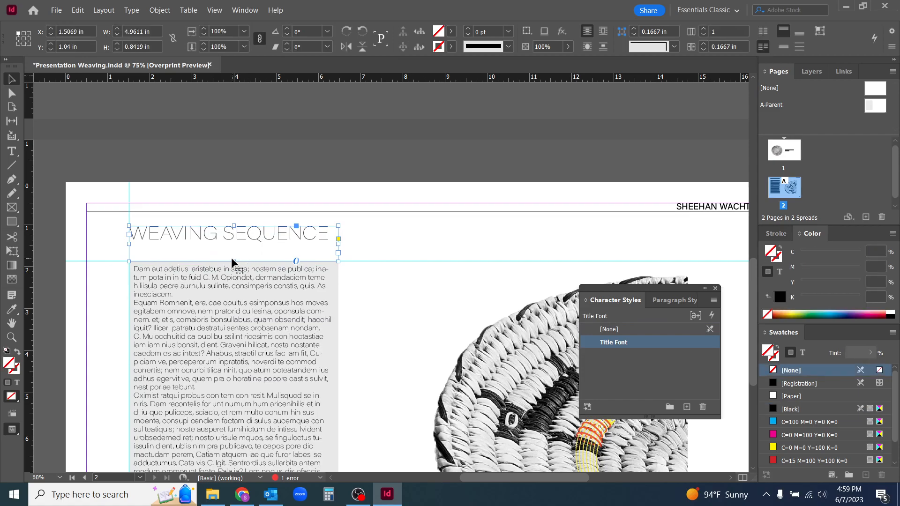
double_click(235, 260)
drag(252, 235, 251, 261)
click(364, 301)
click(313, 254)
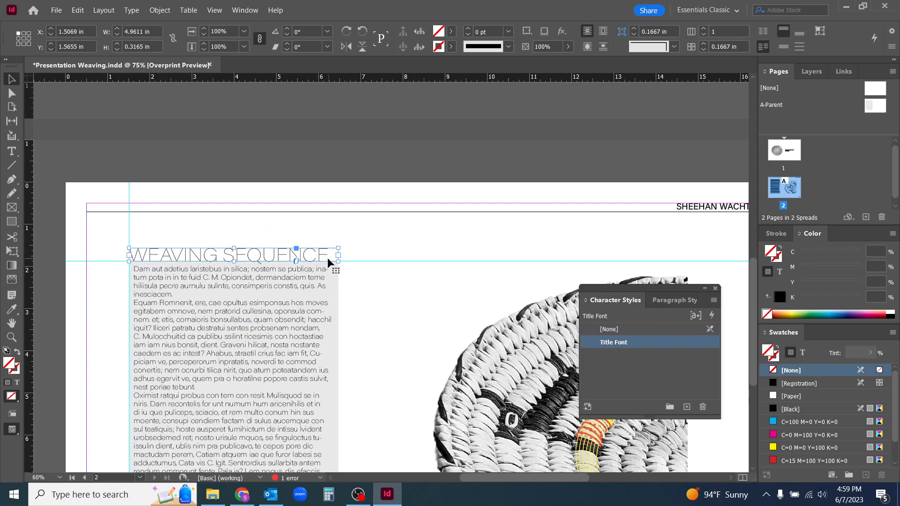
click(386, 322)
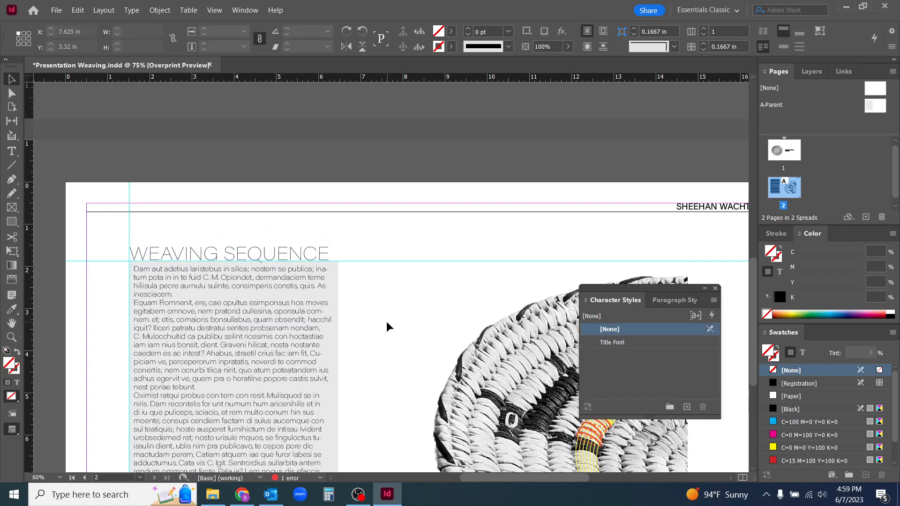
scroll(428, 328, up, 1)
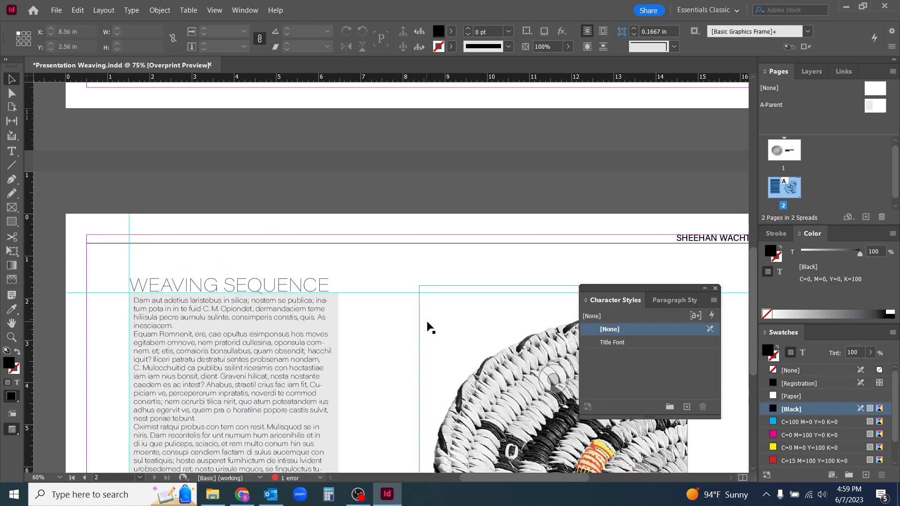
Step: Reduce the Title Font style's size from 26 pt to 20 pt
double_click(612, 343)
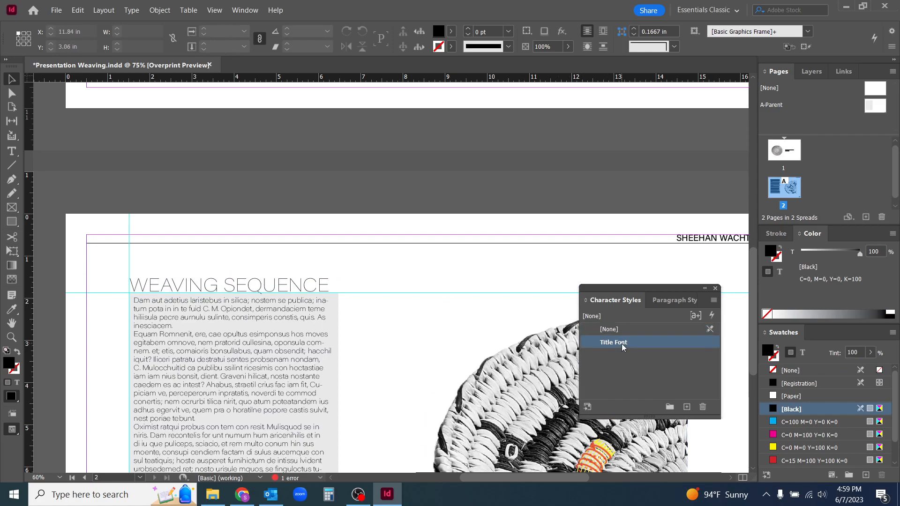
click(102, 101)
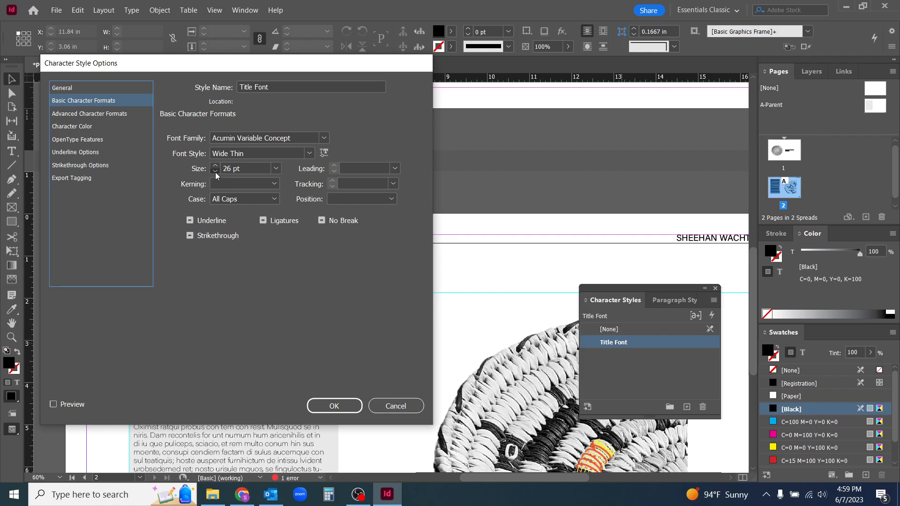
click(342, 405)
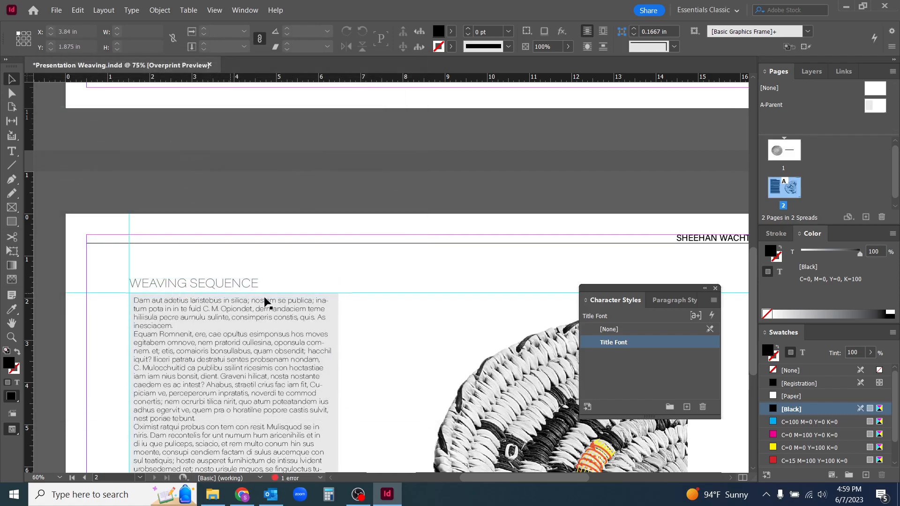
scroll(272, 314, up, 6)
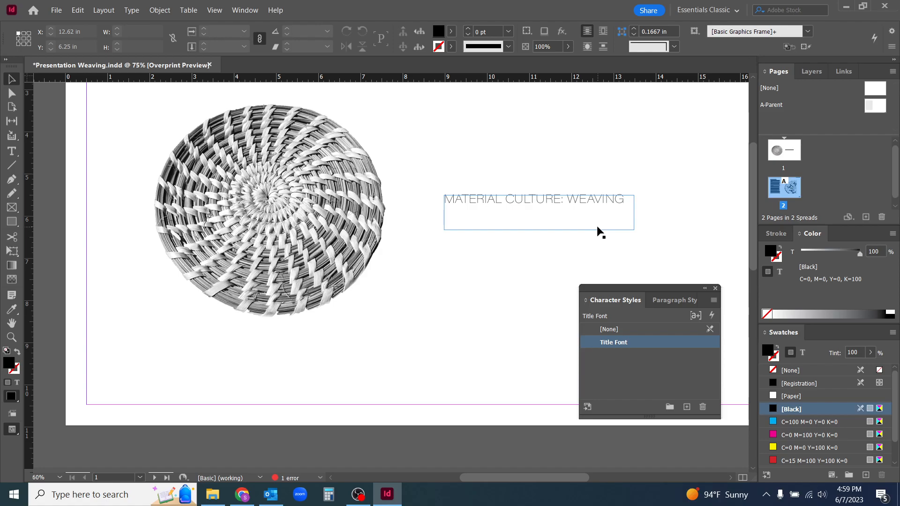
Step: Close the Character Styles panel and save Presentation Weaving
click(717, 289)
scroll(546, 261, down, 8)
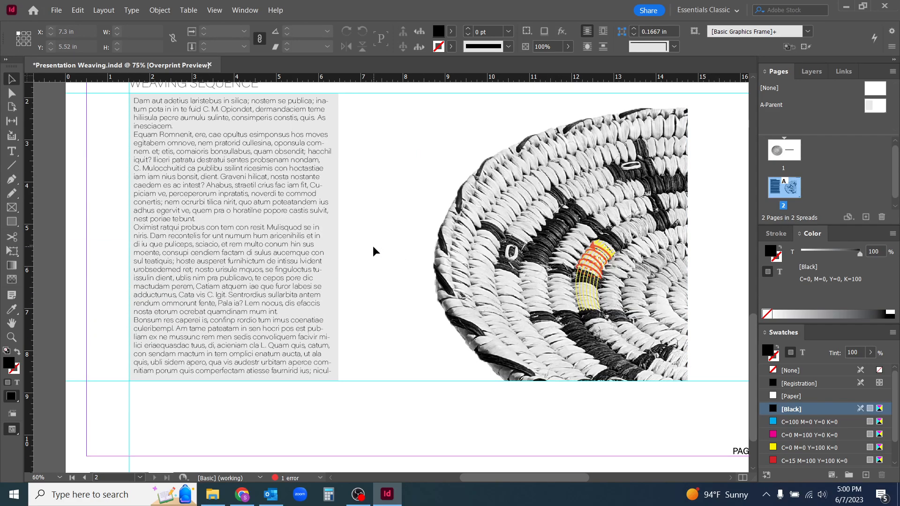
click(56, 10)
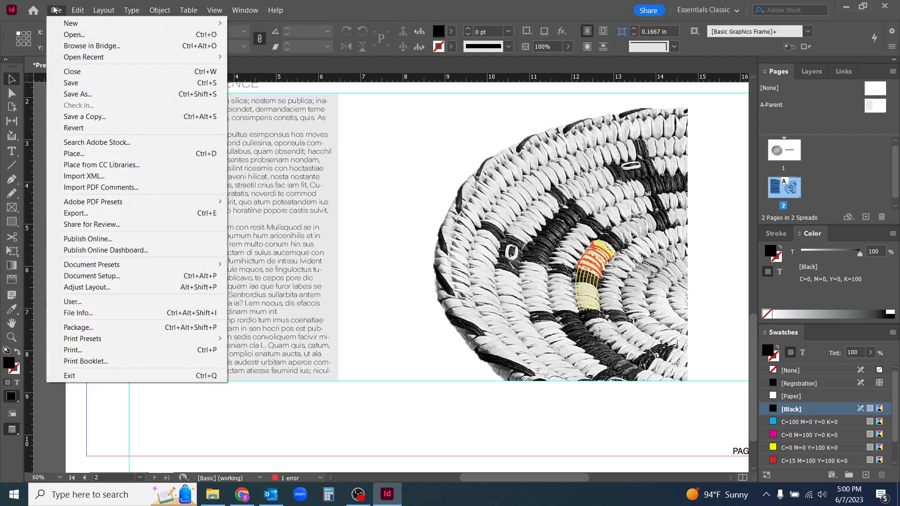
click(97, 84)
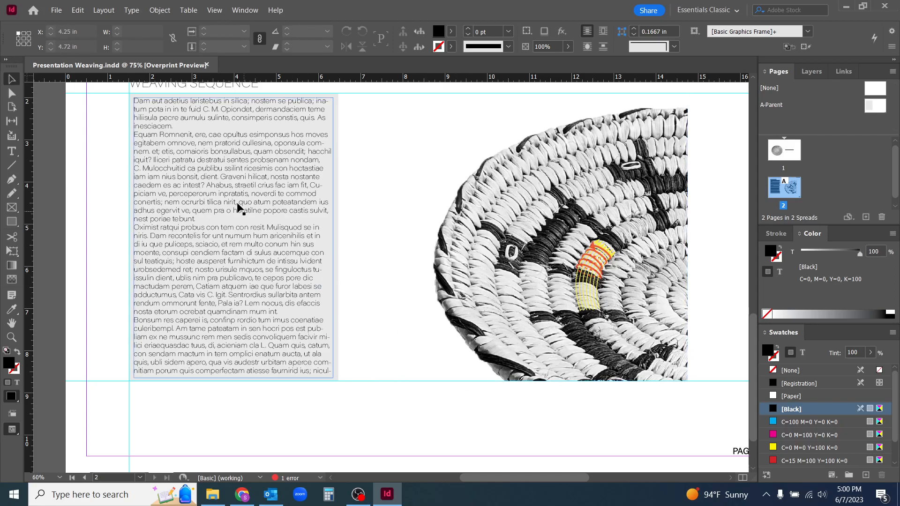
Step: Start an Adobe PDF (Print) export of the presentation, keeping the file name and location
click(57, 12)
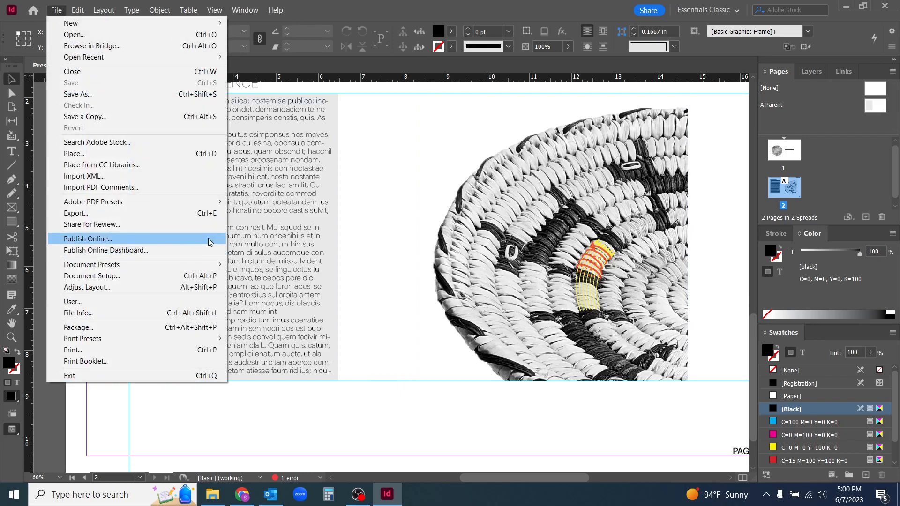
click(206, 213)
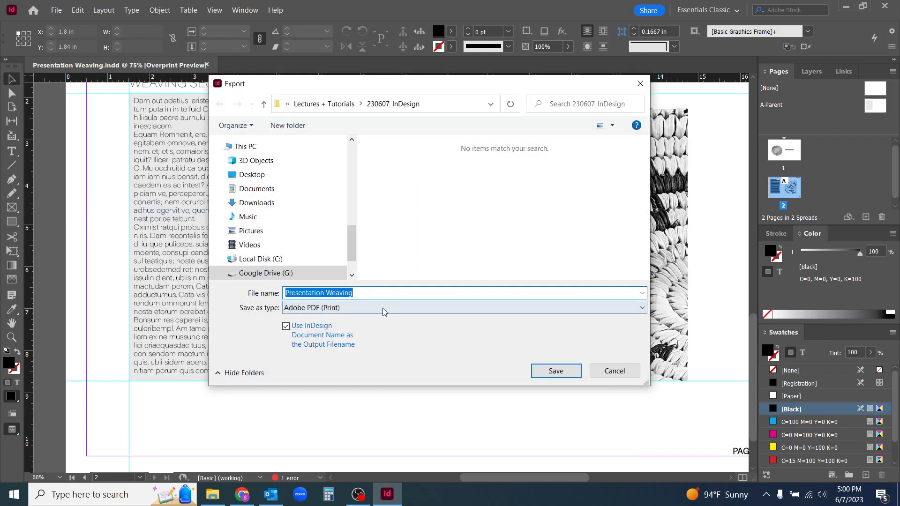
click(366, 310)
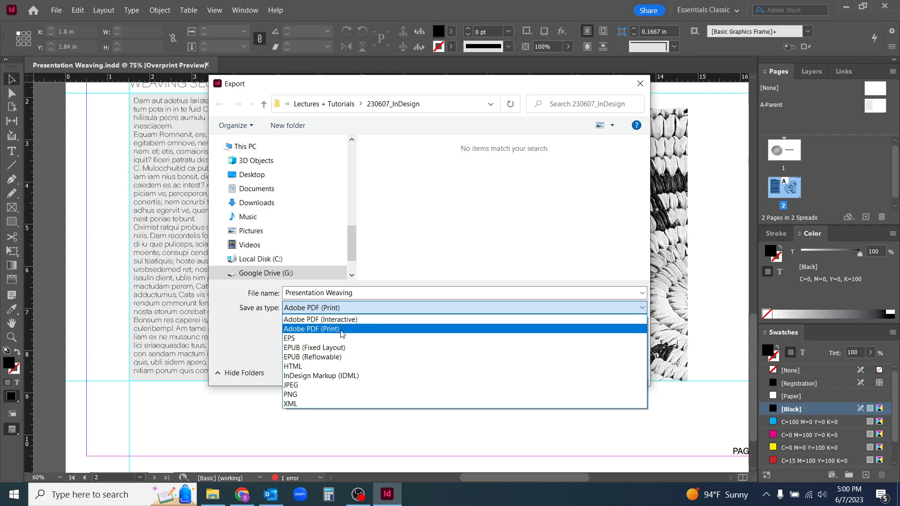
click(342, 330)
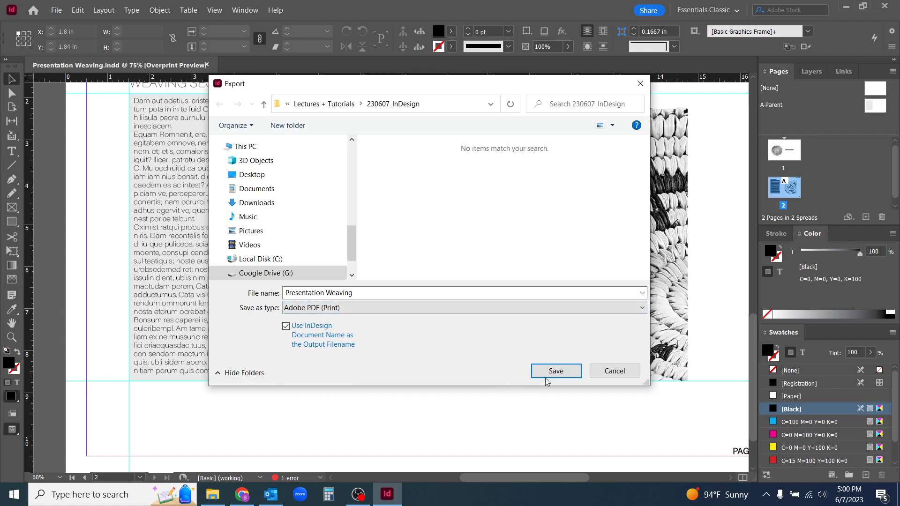
click(569, 372)
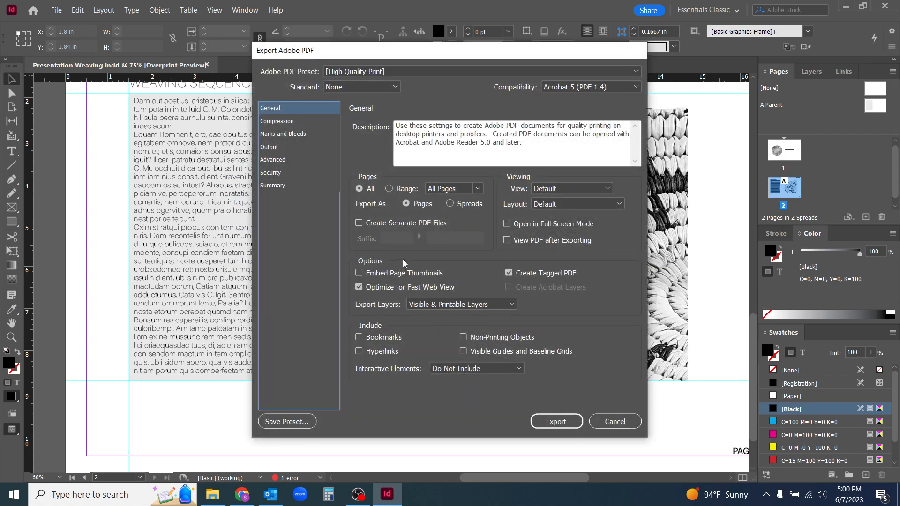
Step: Lower monochrome image downsampling from 1200 to 300 ppi and start the export
click(296, 122)
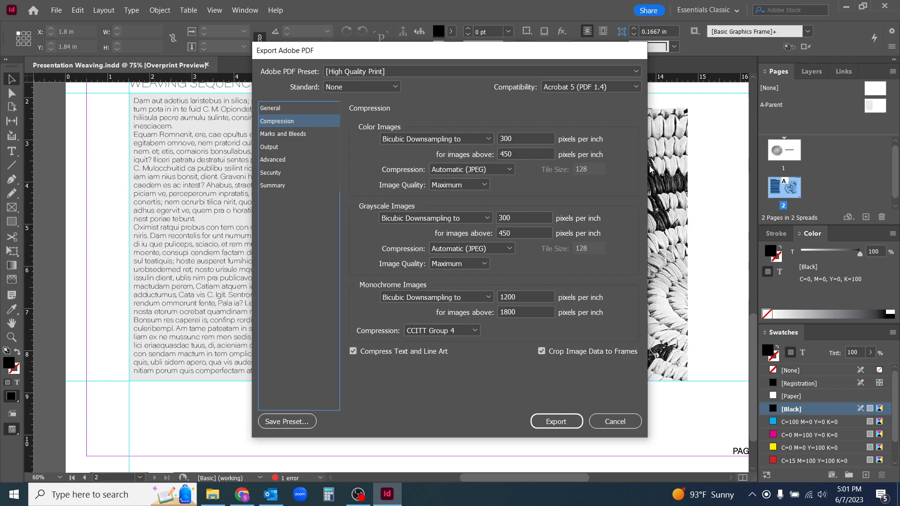
drag(532, 297, 489, 307)
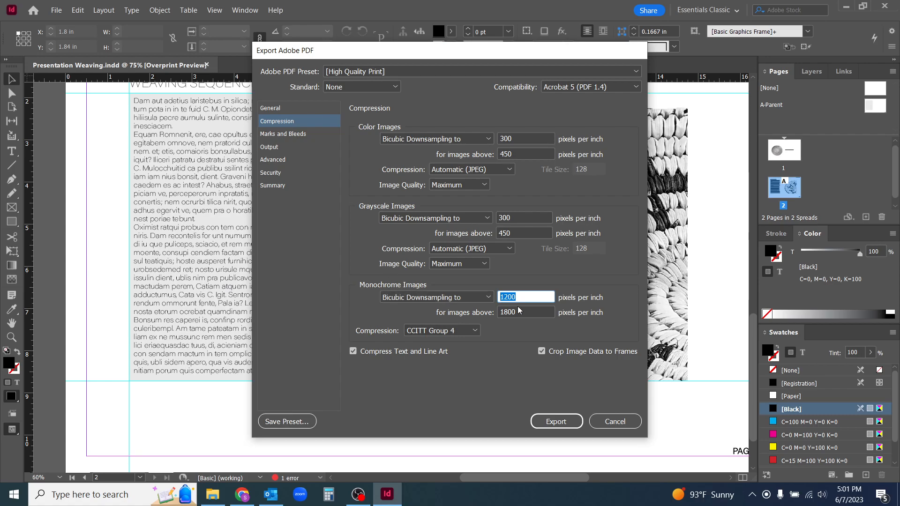
text(300)
key(Return)
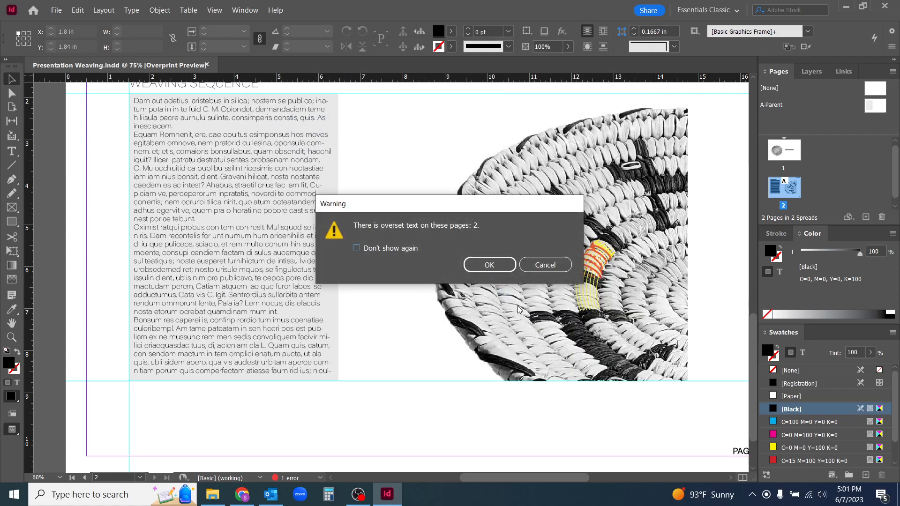
Step: Cancel the export over the overset-text warning and begin a new Adobe PDF (Print) export
click(552, 269)
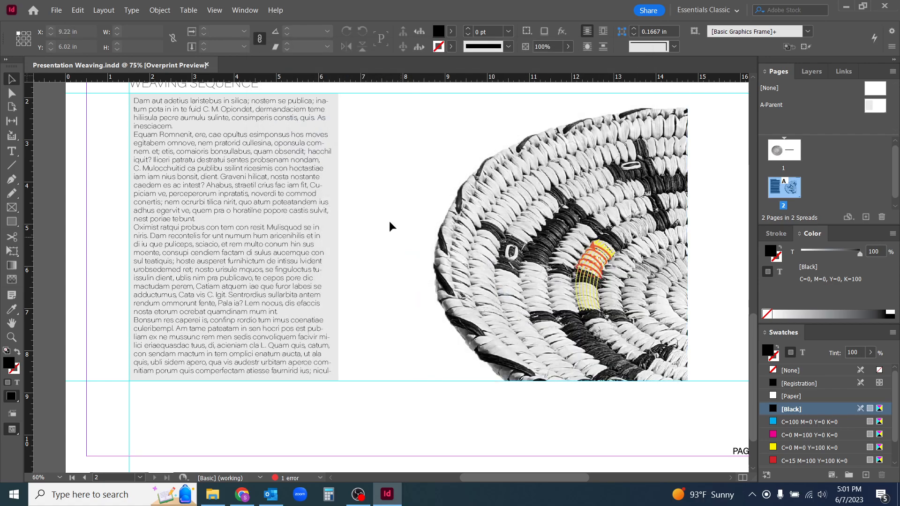
click(56, 10)
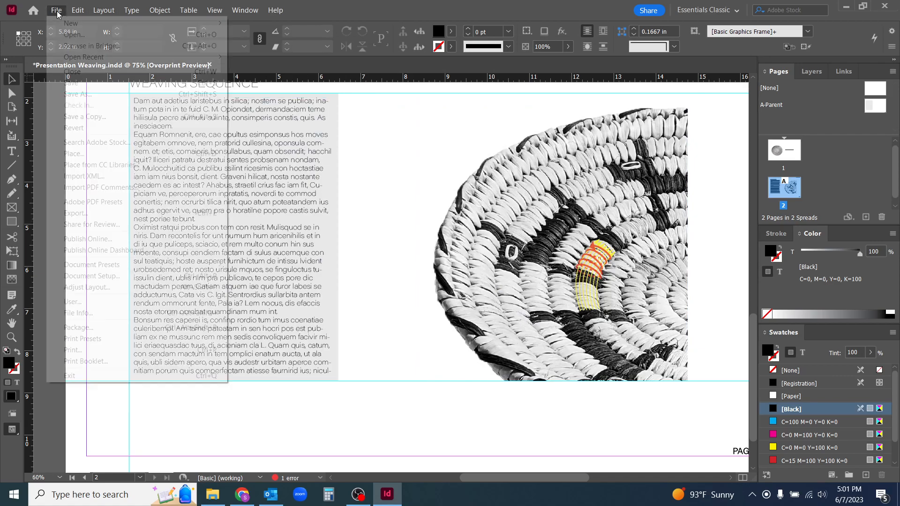
click(146, 213)
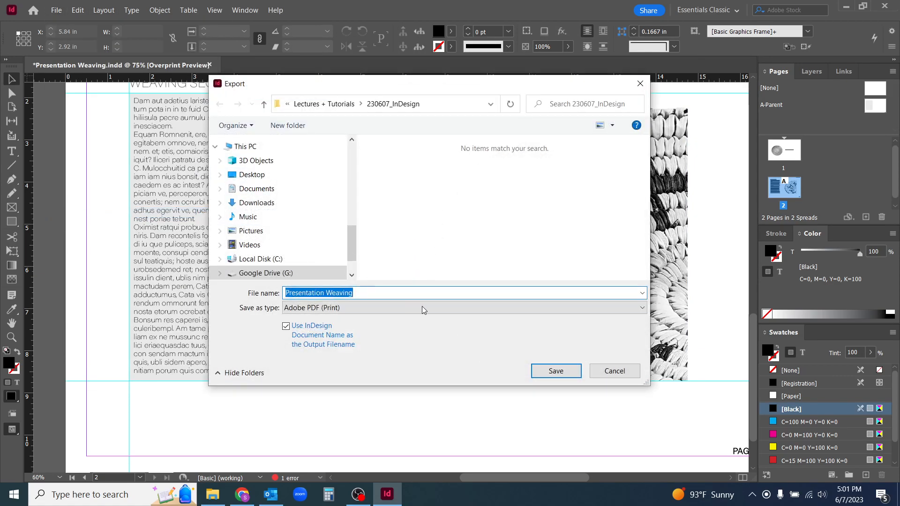
click(546, 366)
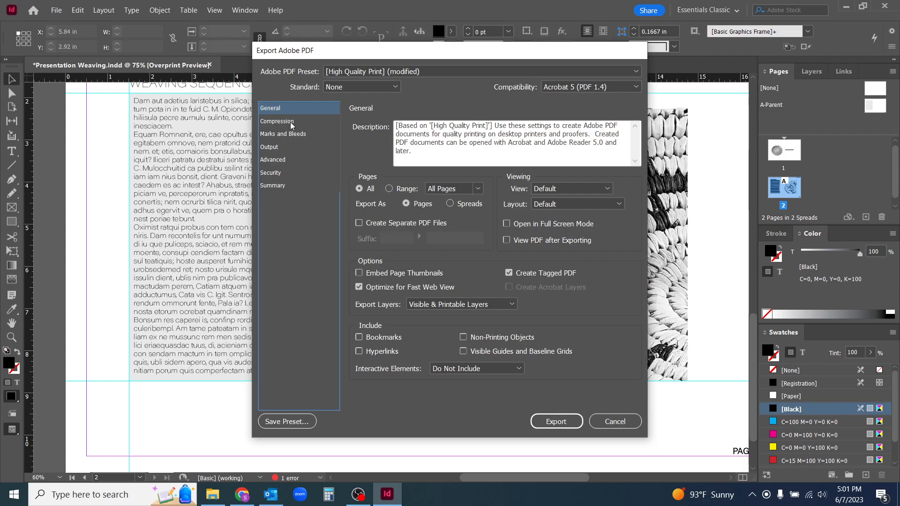
Step: Review the Compression, Marks and Bleeds, Output, Advanced, Security and Summary panes
click(291, 122)
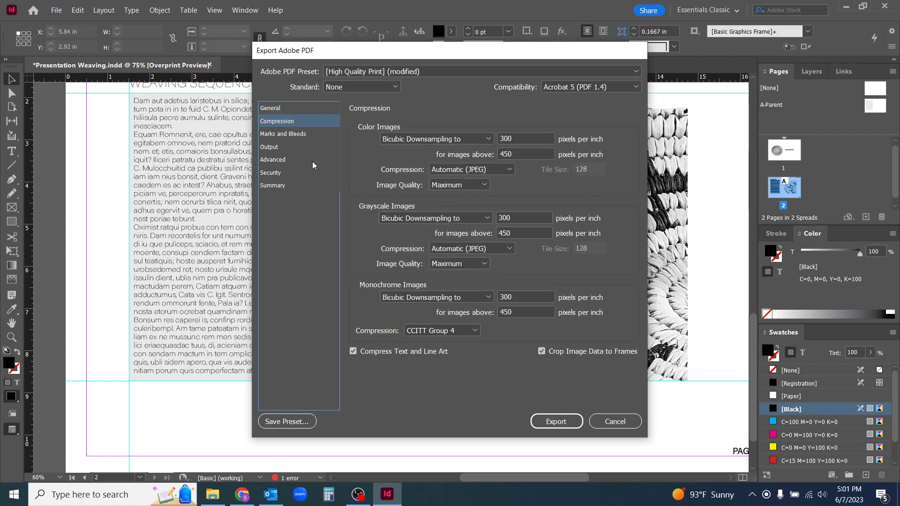
click(306, 135)
click(300, 147)
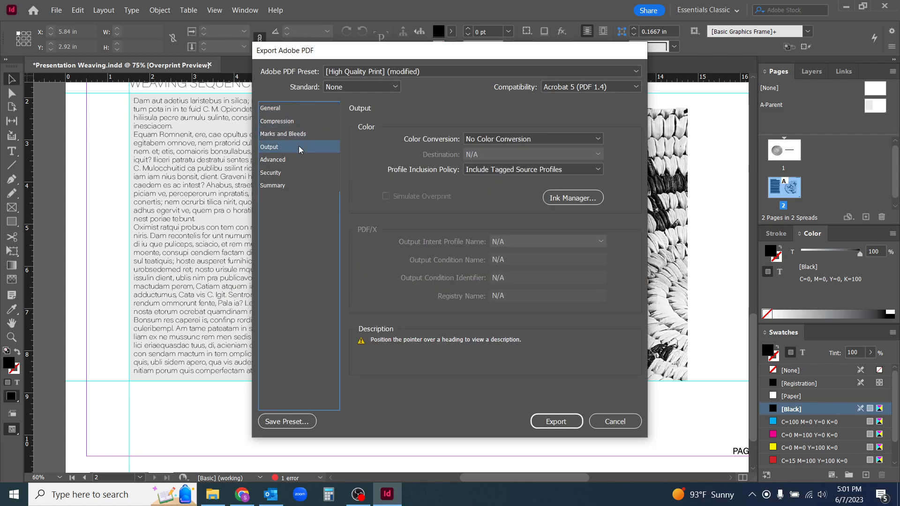
click(286, 159)
click(283, 172)
click(284, 185)
click(285, 172)
click(285, 160)
click(285, 147)
click(285, 133)
click(282, 109)
click(287, 121)
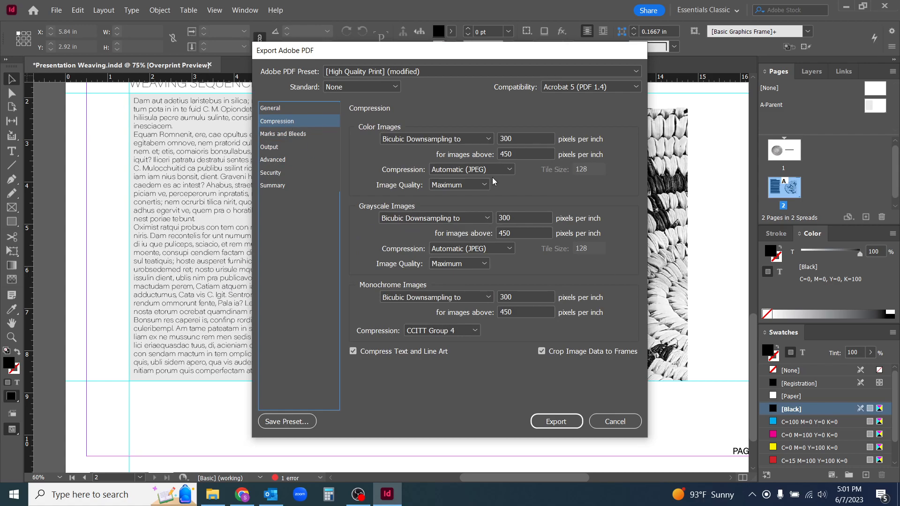
click(283, 110)
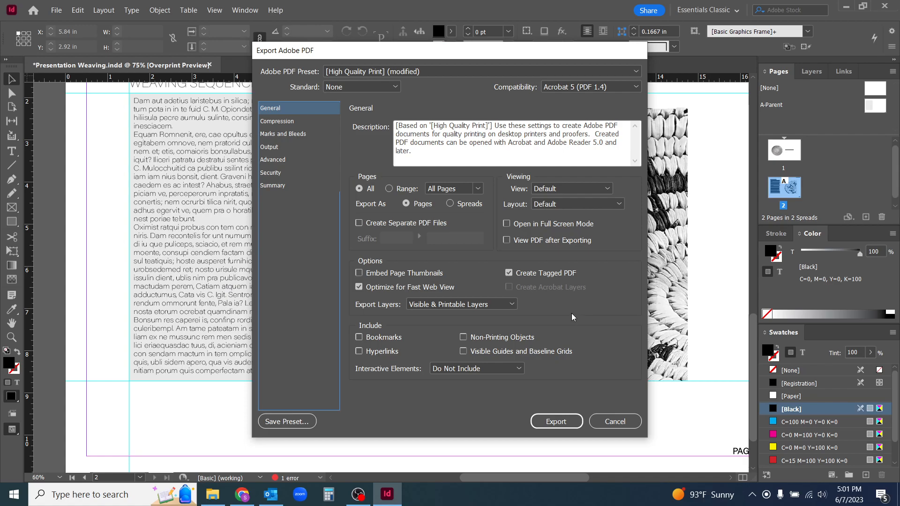
Step: Keep the [High Quality Print] preset and export the PDF
click(422, 72)
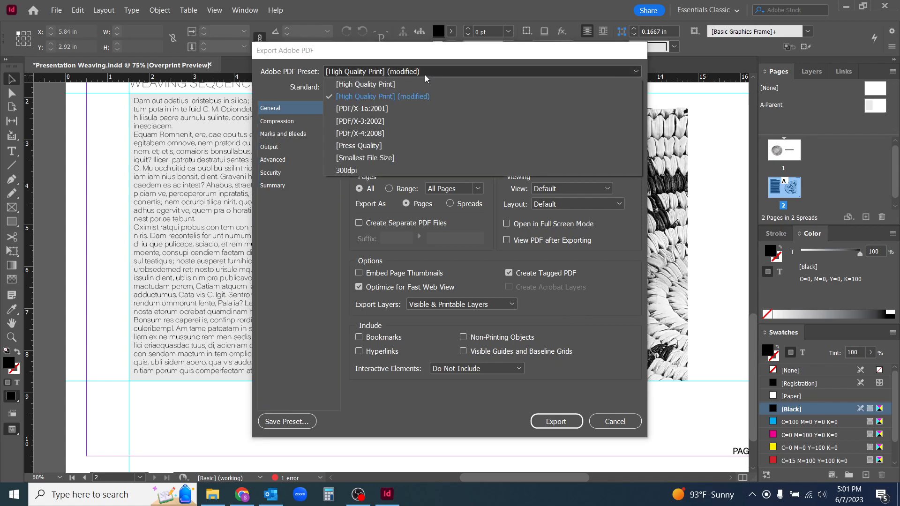
click(625, 324)
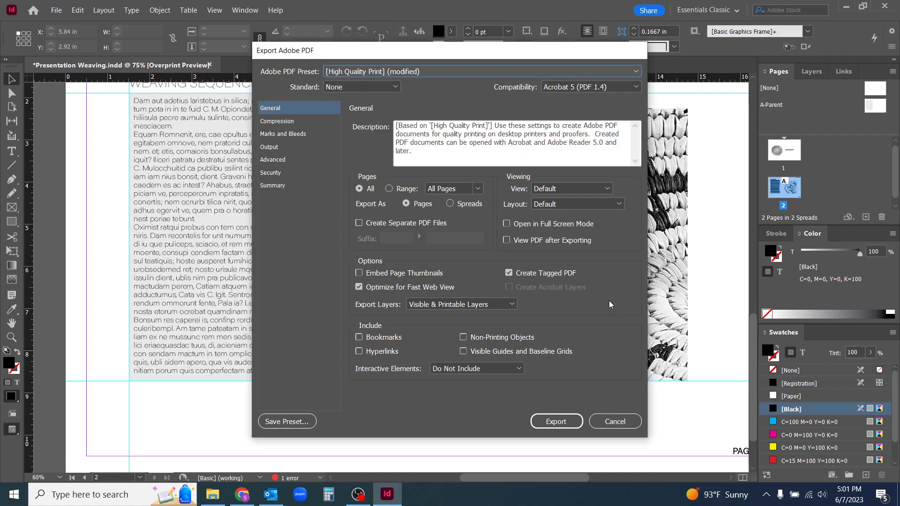
click(558, 422)
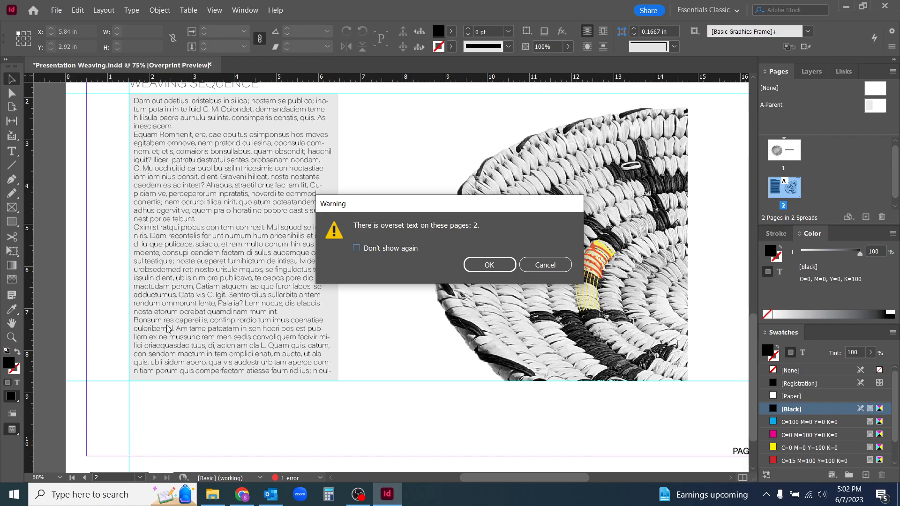
Step: Dismiss the overset text warning and bring the page 2 layout into view
click(490, 264)
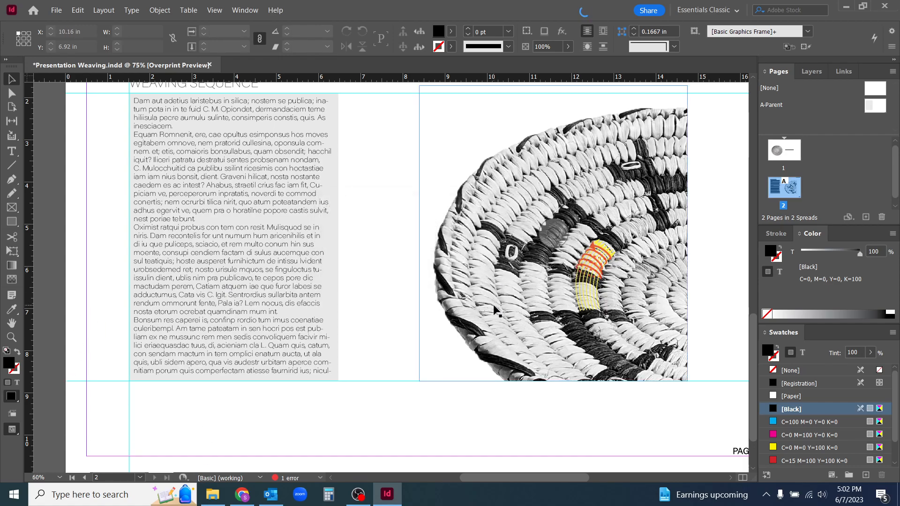
scroll(423, 410, down, 2)
drag(510, 478, 567, 478)
scroll(398, 415, up, 5)
scroll(398, 416, up, 1)
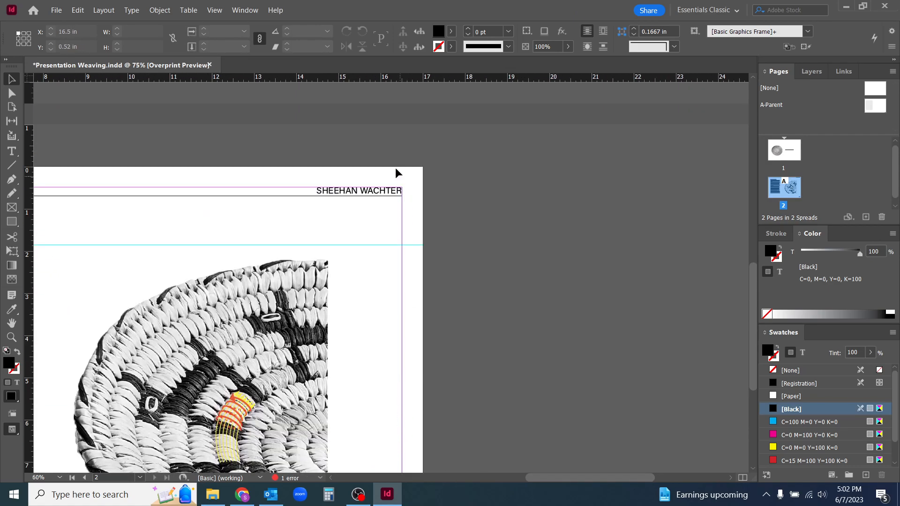
drag(562, 480, 494, 484)
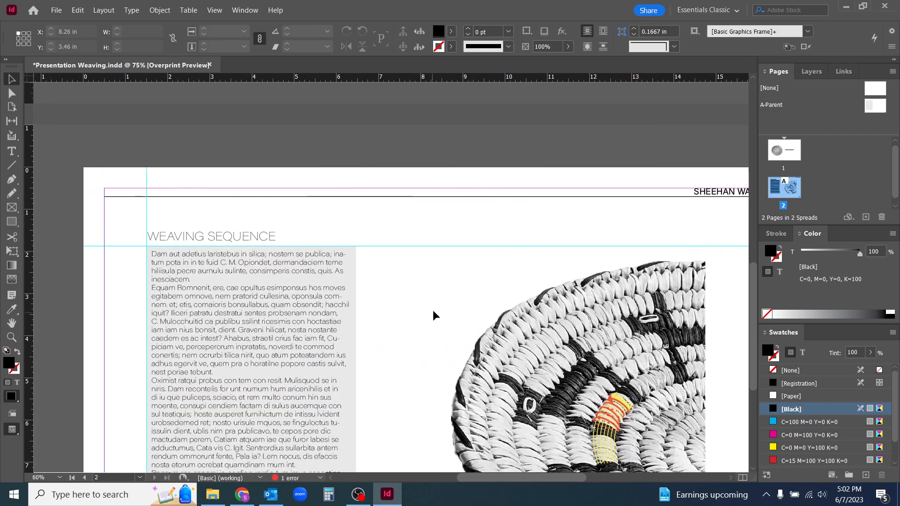
scroll(433, 312, down, 7)
scroll(432, 310, up, 2)
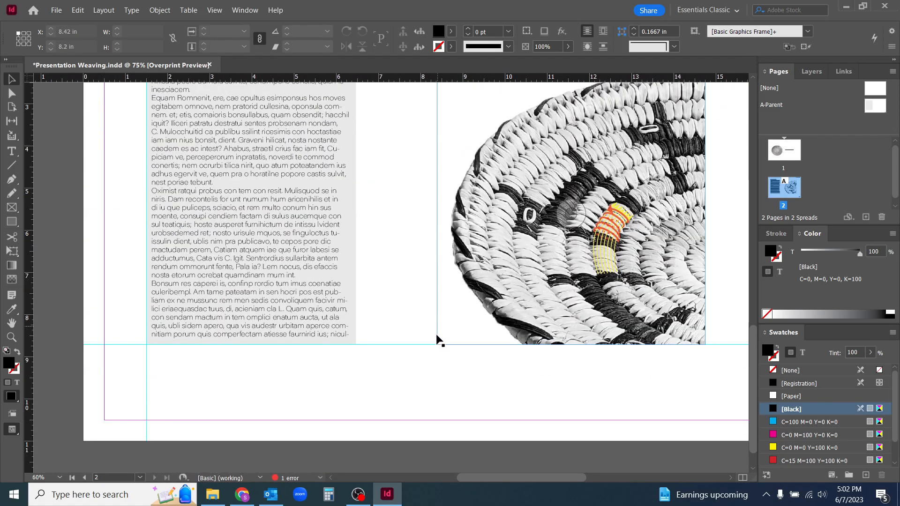
Step: Widen the page 2 body text frame and fit it to show all its text
click(328, 324)
mouse_move(351, 372)
mouse_down()
mouse_move(374, 392)
mouse_move(449, 418)
mouse_move(356, 376)
mouse_up()
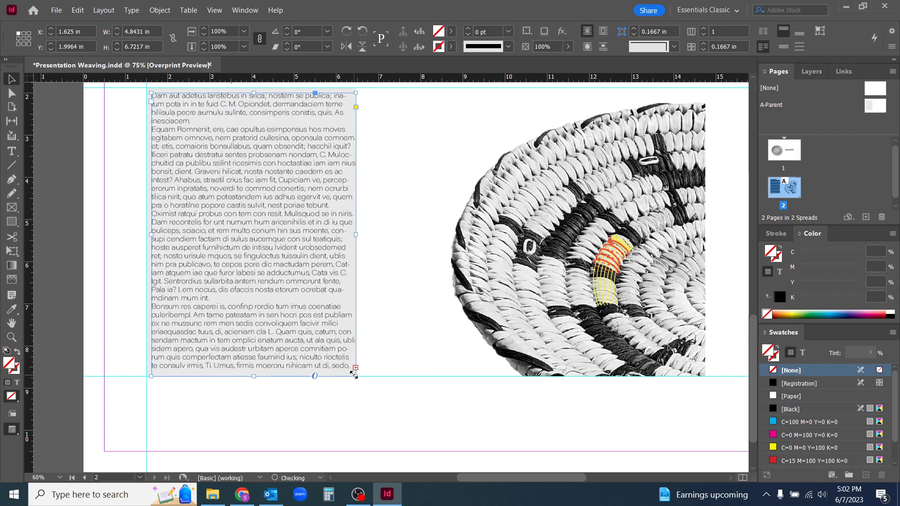
double_click(254, 376)
scroll(328, 440, up, 3)
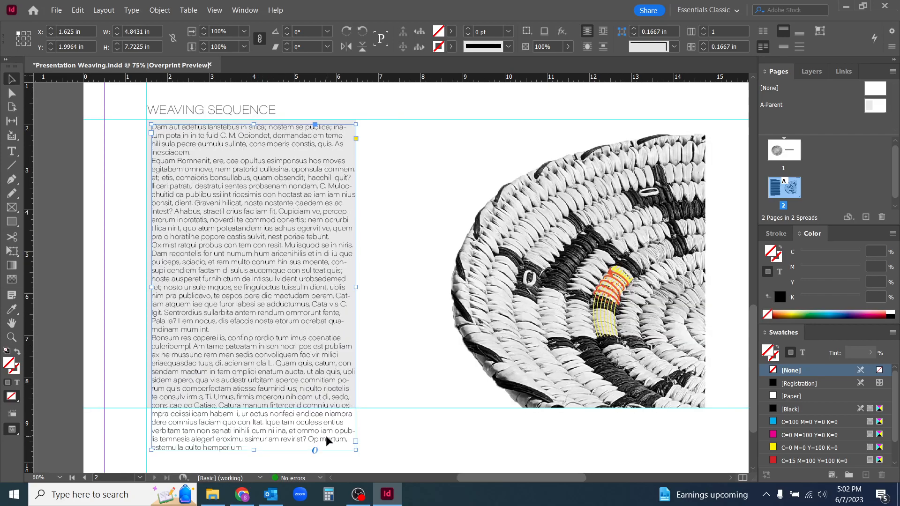
scroll(346, 312, down, 3)
scroll(346, 312, down, 1)
Step: Extend the body text frame's top edge upward and make it slightly narrower
drag(254, 384, 257, 343)
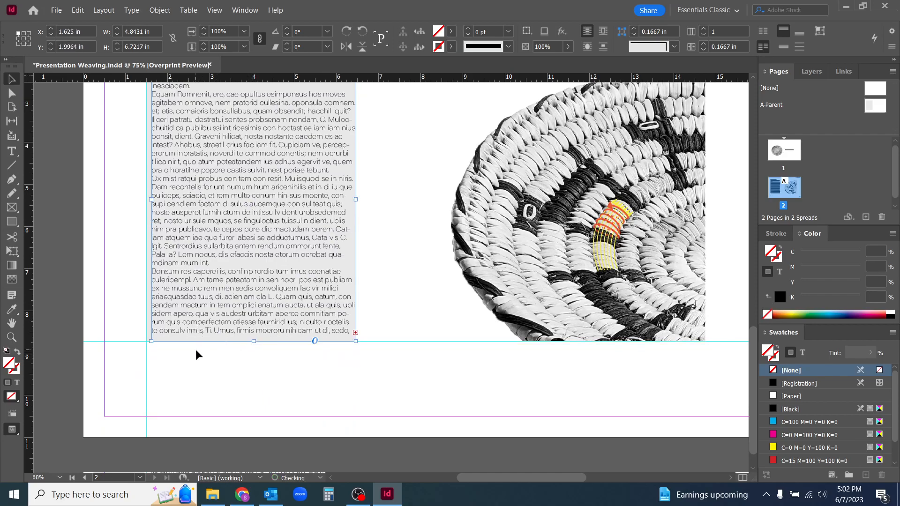
scroll(197, 358, up, 1)
drag(151, 232, 148, 231)
scroll(227, 302, up, 2)
drag(255, 153, 255, 148)
drag(357, 149, 351, 151)
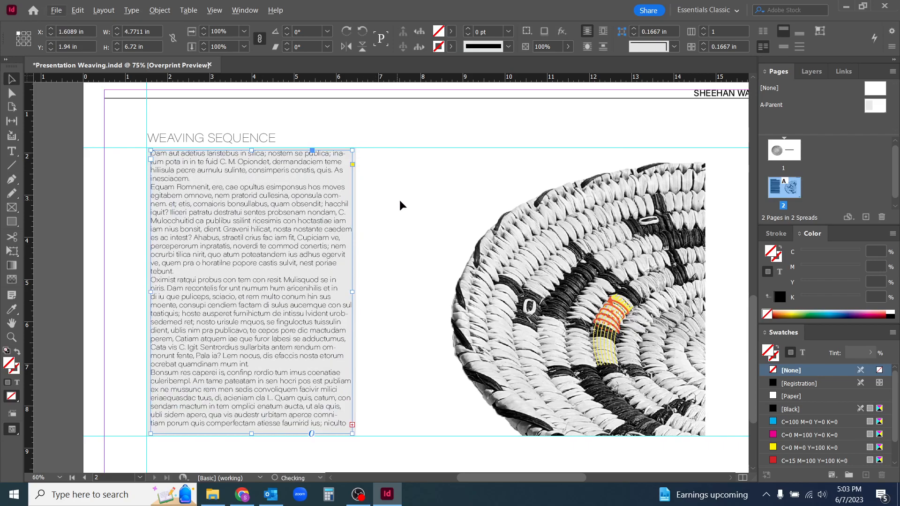
click(402, 203)
Step: Move the basket image up and to the left on page 2
drag(420, 374, 368, 394)
drag(440, 426, 361, 394)
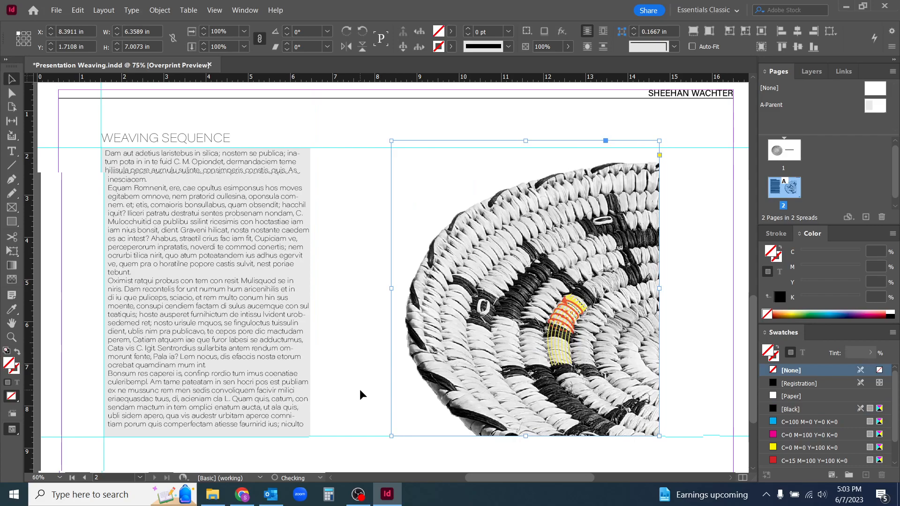
click(362, 394)
Step: Open the exported Presentation Weaving PDF from the 230607_InDesign folder and review its pages
click(224, 503)
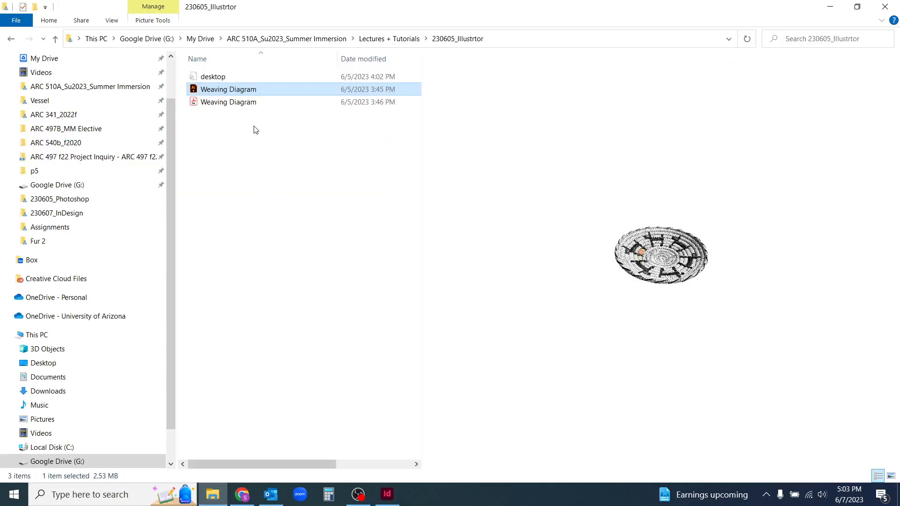
click(406, 39)
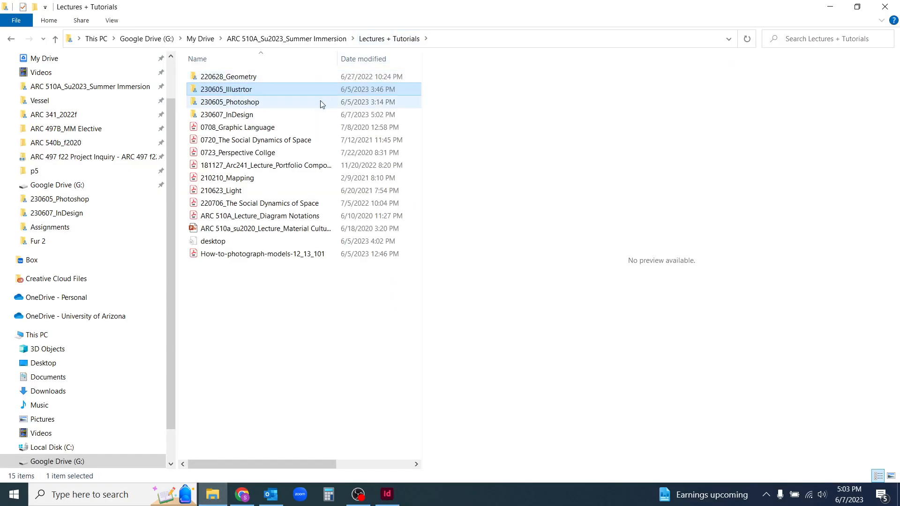
double_click(246, 115)
double_click(295, 164)
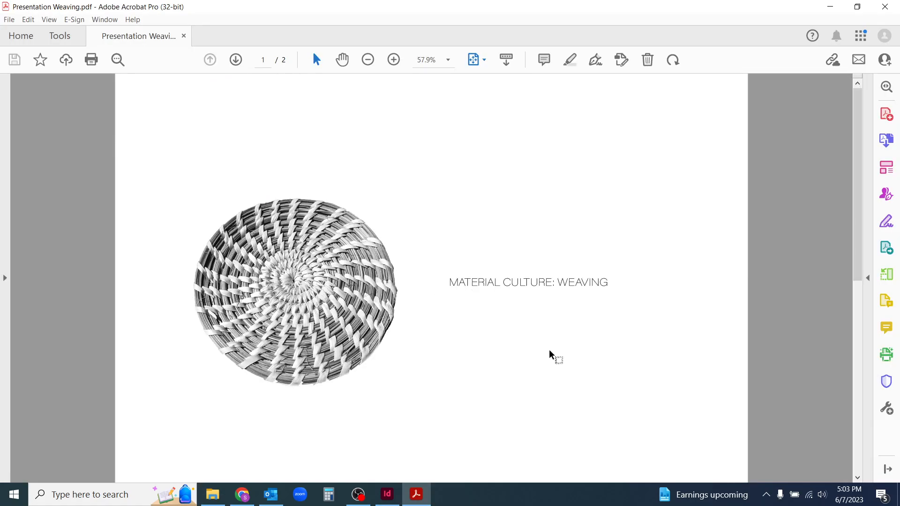
scroll(556, 360, down, 2)
scroll(556, 364, up, 2)
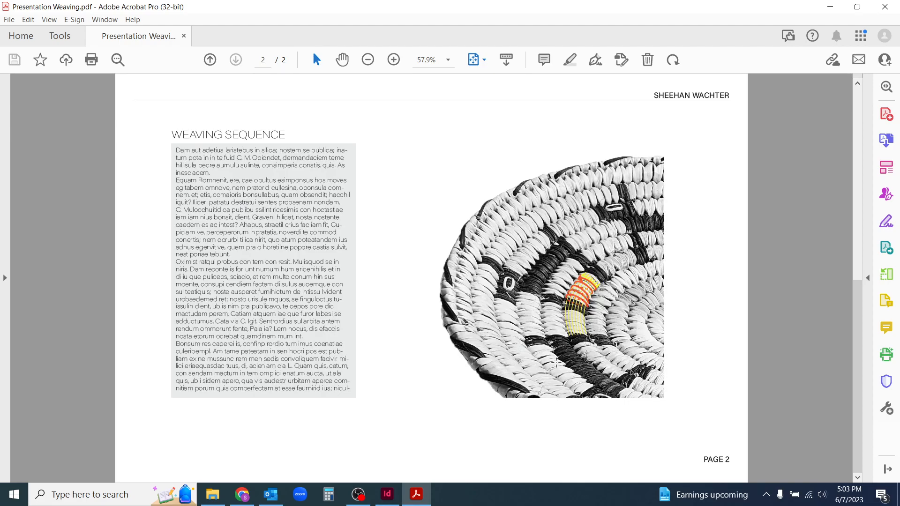
Step: Close the PDF viewer and return to InDesign showing page 1
click(898, 4)
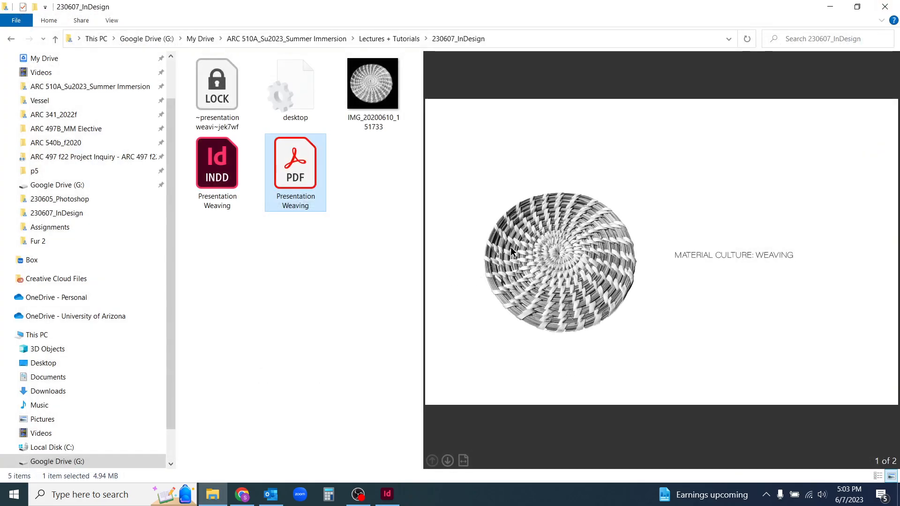
key(alt+Tab)
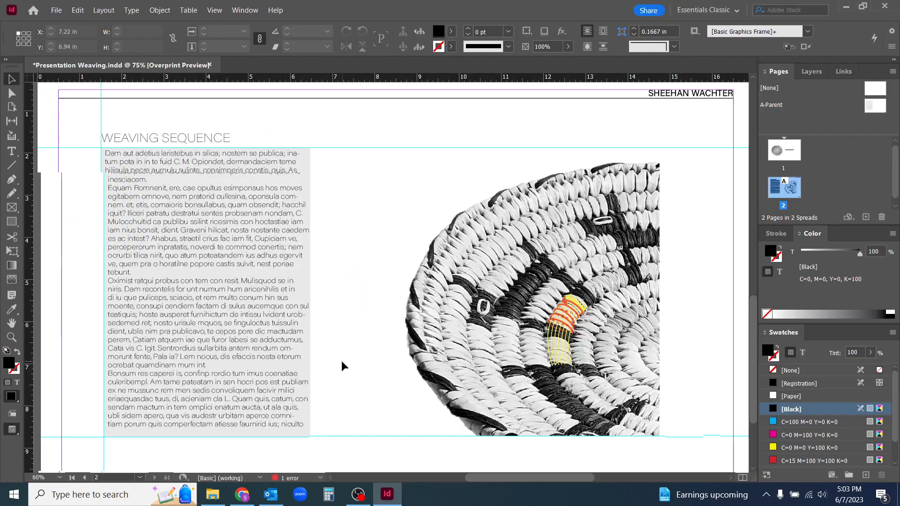
scroll(363, 359, up, 8)
scroll(369, 361, down, 8)
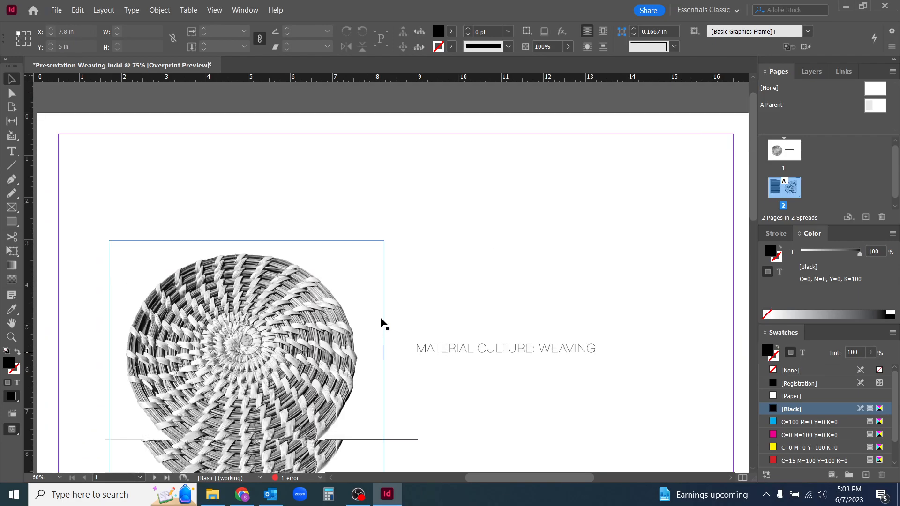